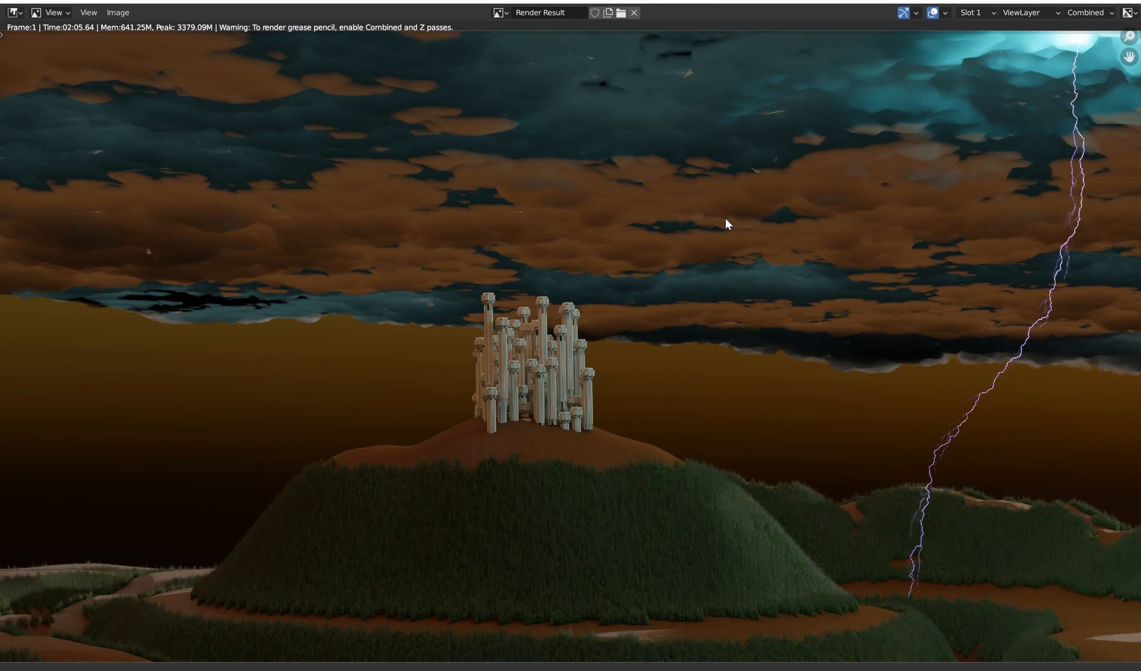
- Inspect the castle, cloud layer and lightning in the finished render up close
{"action": "scroll", "coordinate": [784, 171], "scroll_direction": "up", "scroll_amount": 5}
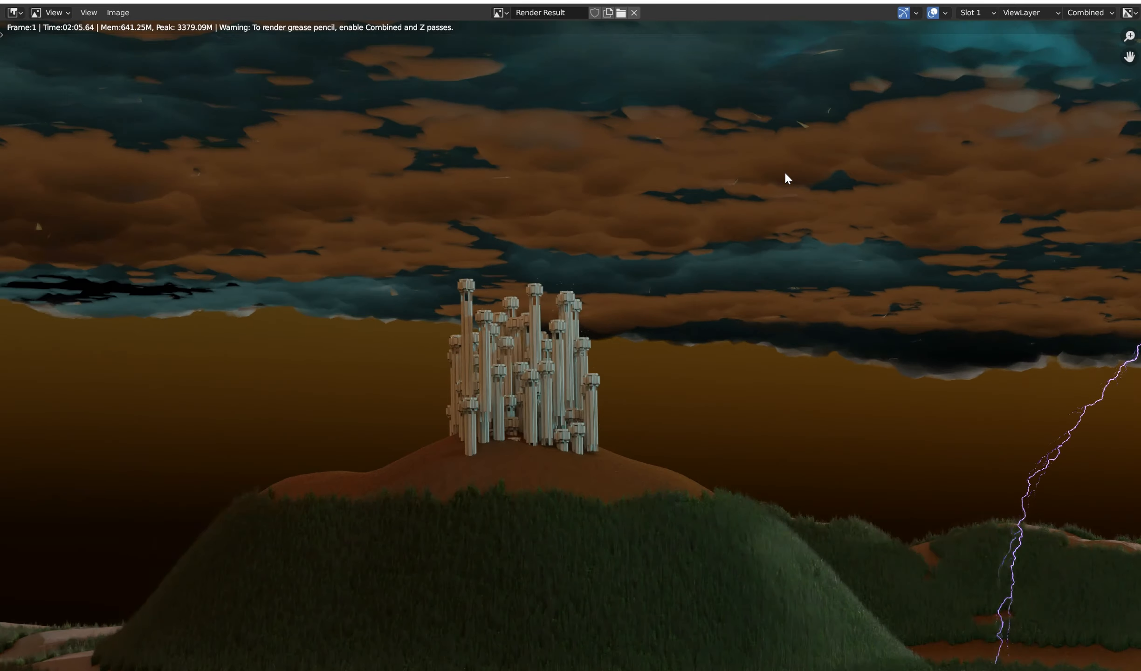
{"action": "scroll", "coordinate": [810, 160], "scroll_direction": "down", "scroll_amount": 5}
{"action": "middle_click_drag", "start_coordinate": [779, 169], "coordinate": [711, 213]}
{"action": "scroll", "coordinate": [835, 136], "scroll_direction": "up", "scroll_amount": 5}
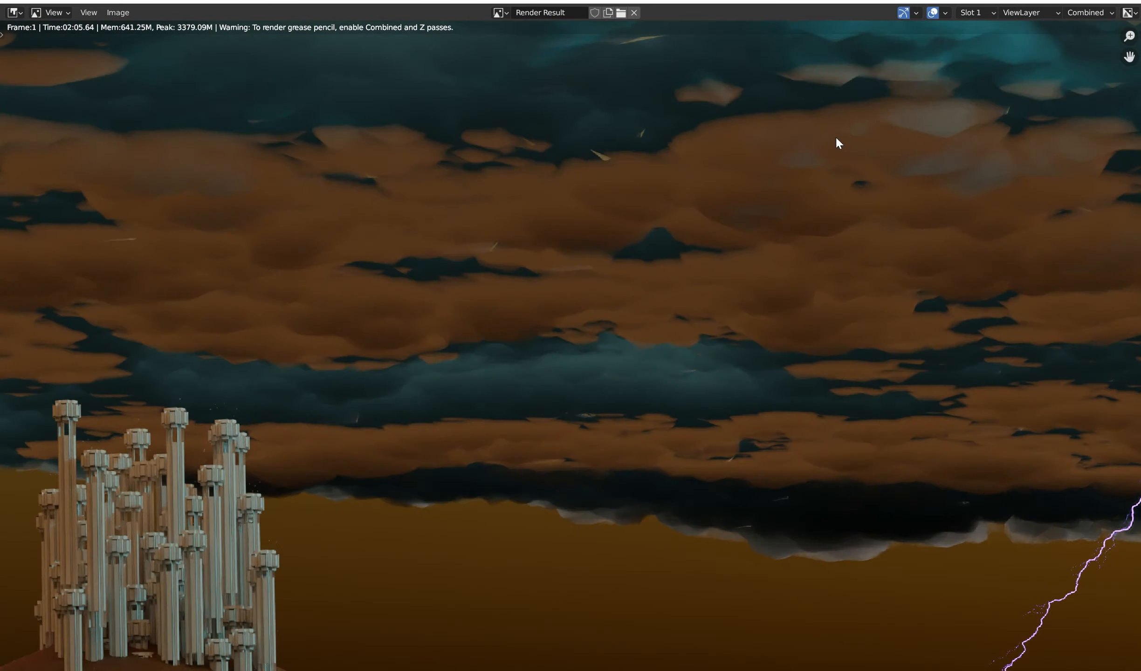
{"action": "scroll", "coordinate": [738, 185], "scroll_direction": "down", "scroll_amount": 5}
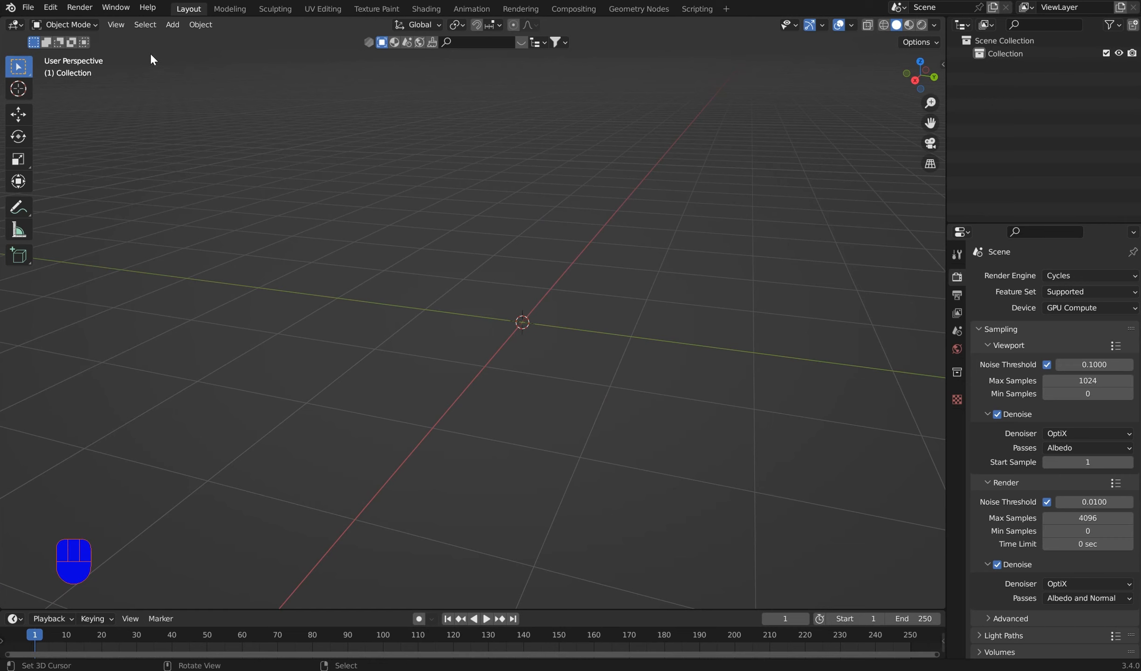
- Add a Landscape mesh to the empty scene and apply the yin yang operator preset
{"action": "right_click", "coordinate": [474, 244]}
{"action": "key", "text": "shift+a"}
{"action": "mouse_move", "coordinate": [486, 186]}
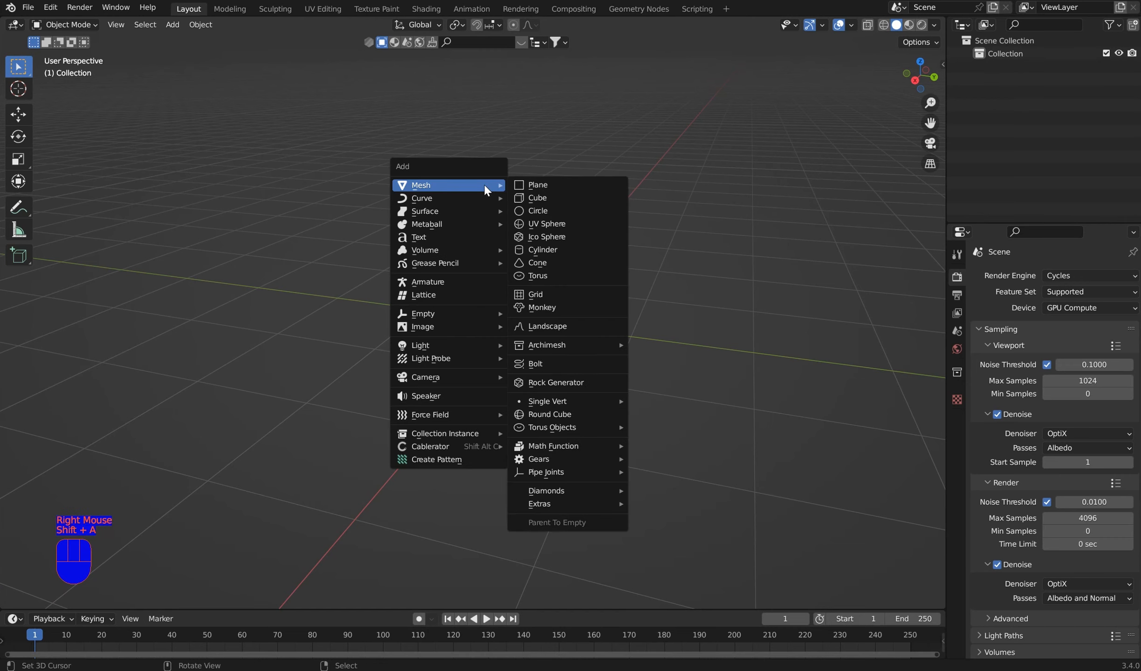
{"action": "left_click", "coordinate": [553, 326]}
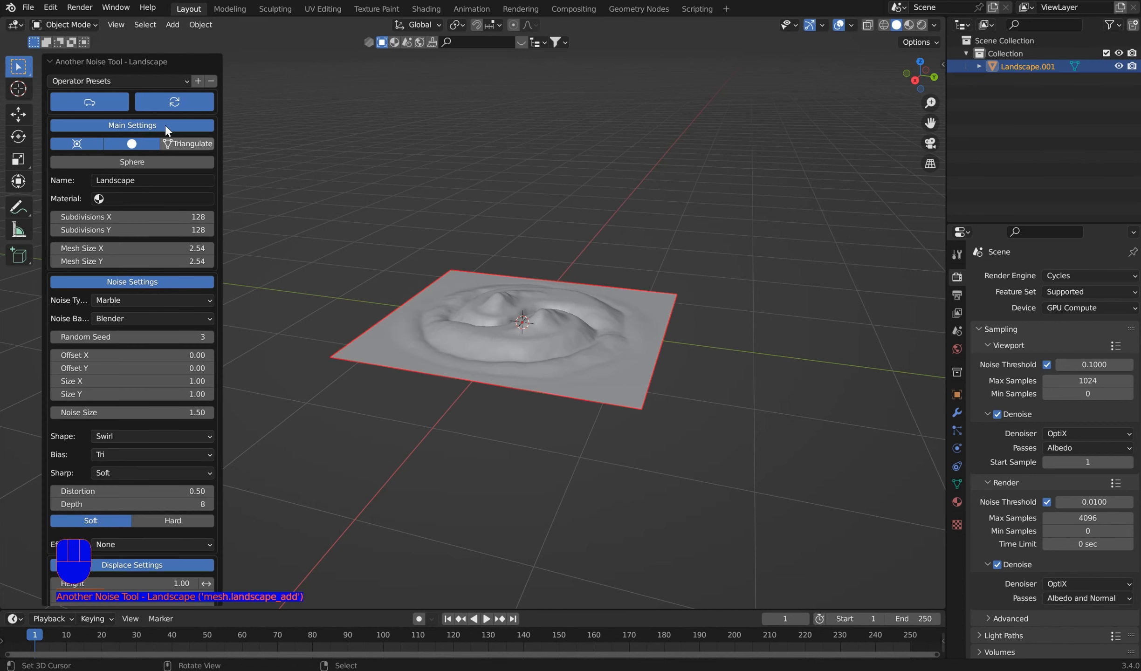
{"action": "left_click", "coordinate": [171, 77]}
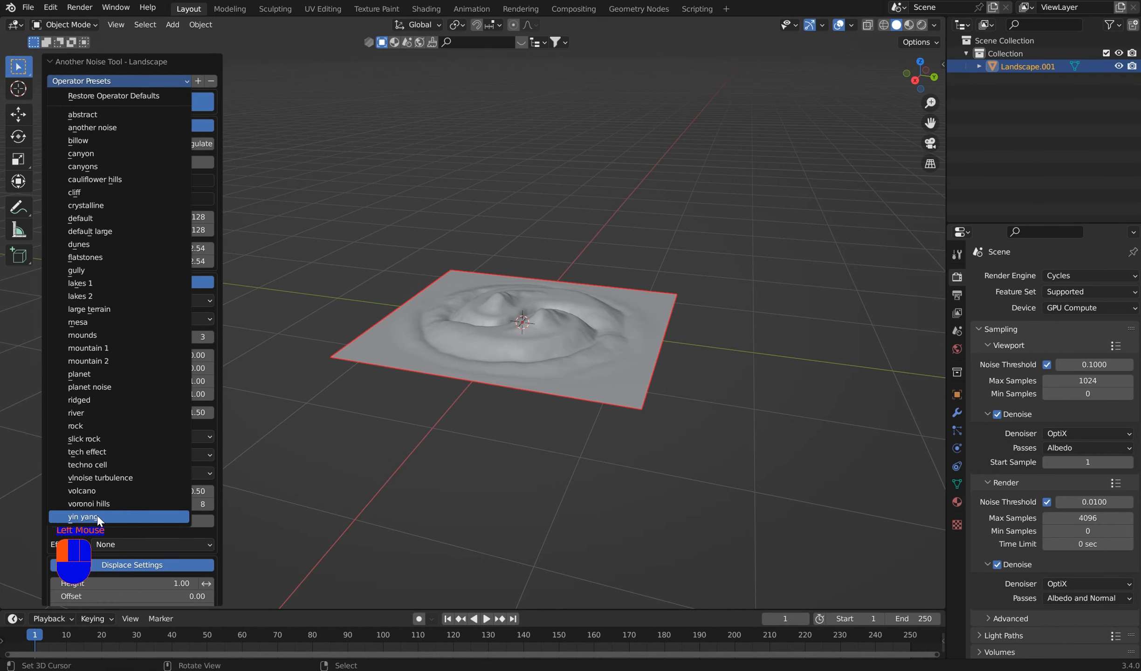
{"action": "left_click", "coordinate": [83, 518]}
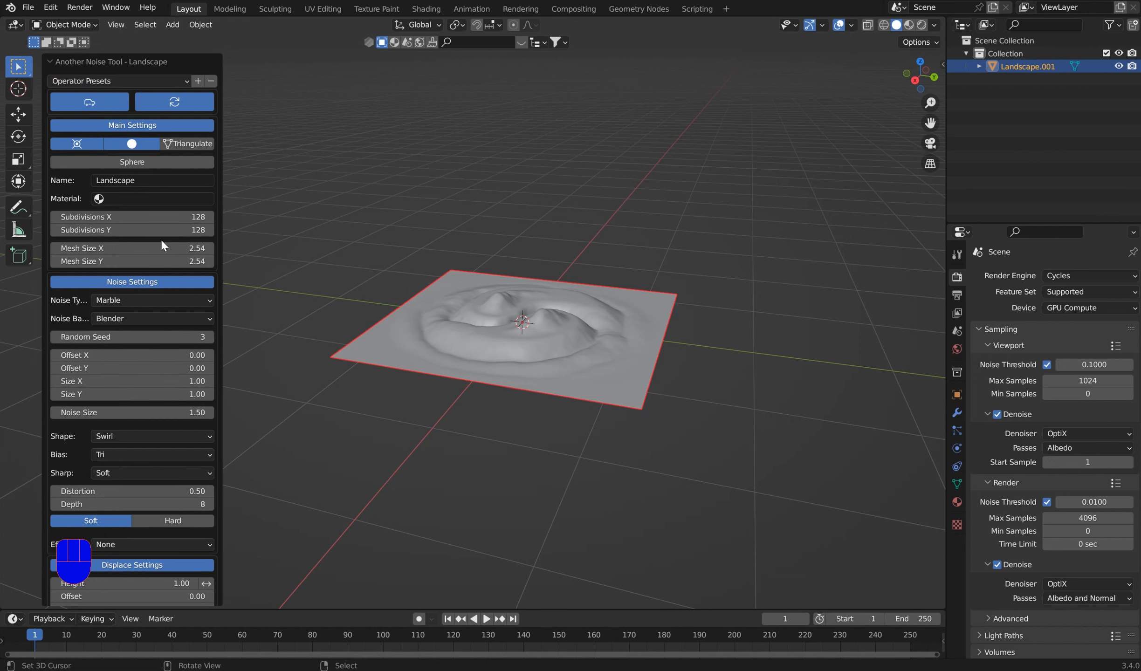
- Enlarge the landscape's mesh size to 6.73 in both X and Y
{"action": "left_click", "coordinate": [145, 248]}
{"action": "left_click", "coordinate": [248, 250]}
{"action": "left_click", "coordinate": [161, 261]}
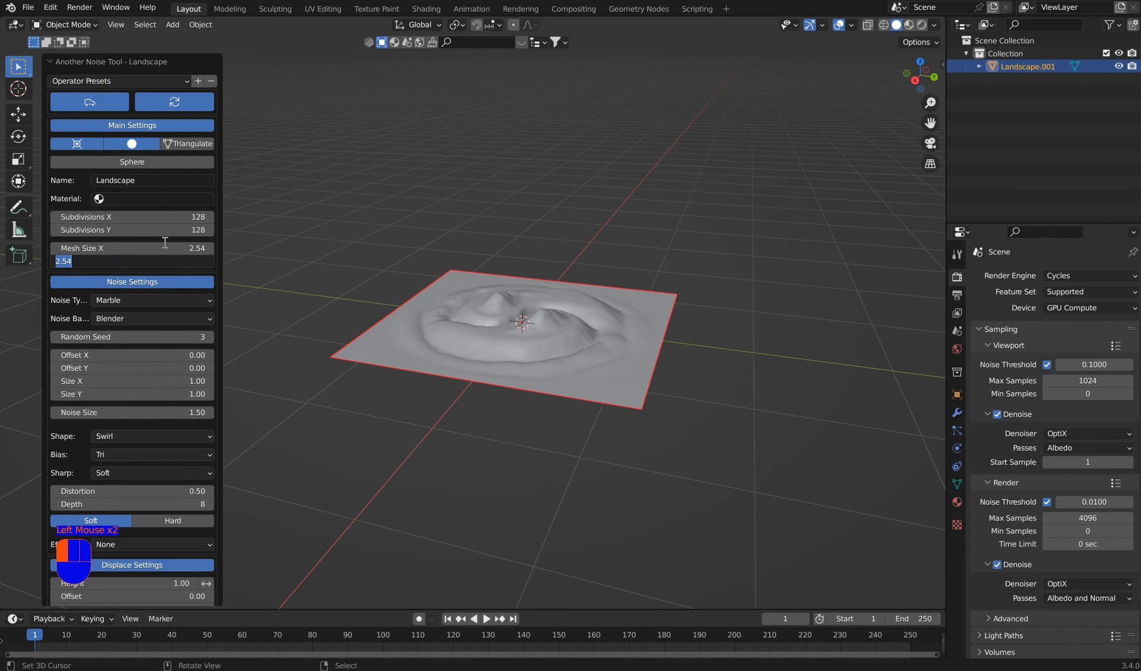
{"action": "left_click", "coordinate": [144, 249]}
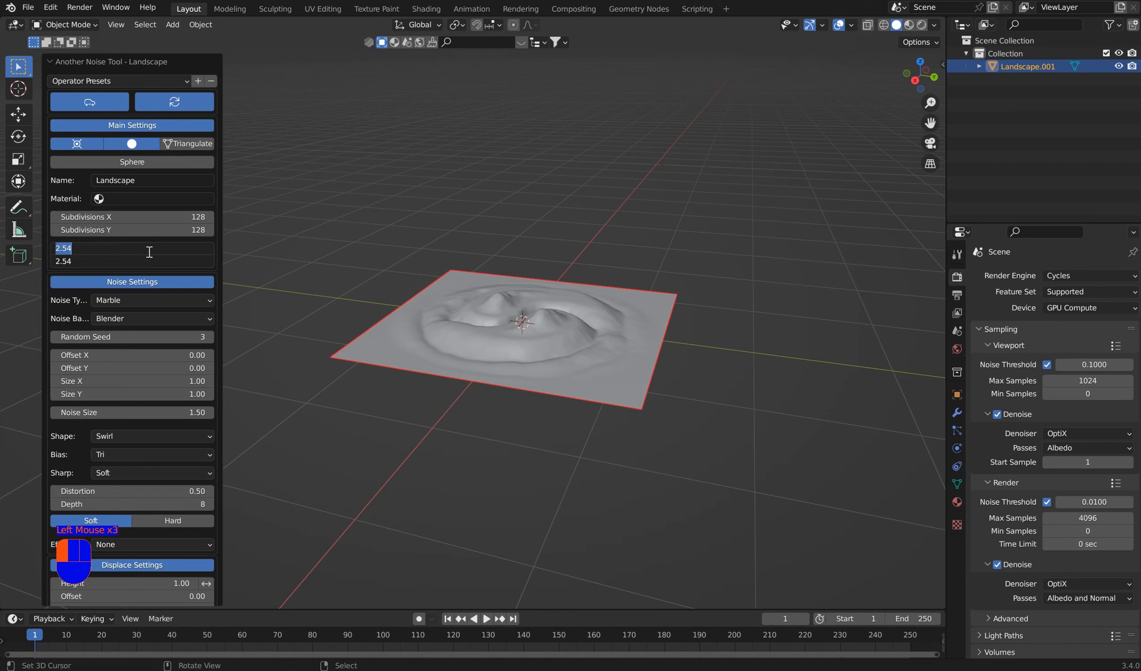
{"action": "type", "text": "4"}
{"action": "key", "text": "Return"}
{"action": "scroll", "coordinate": [477, 349], "scroll_direction": "up", "scroll_amount": 3}
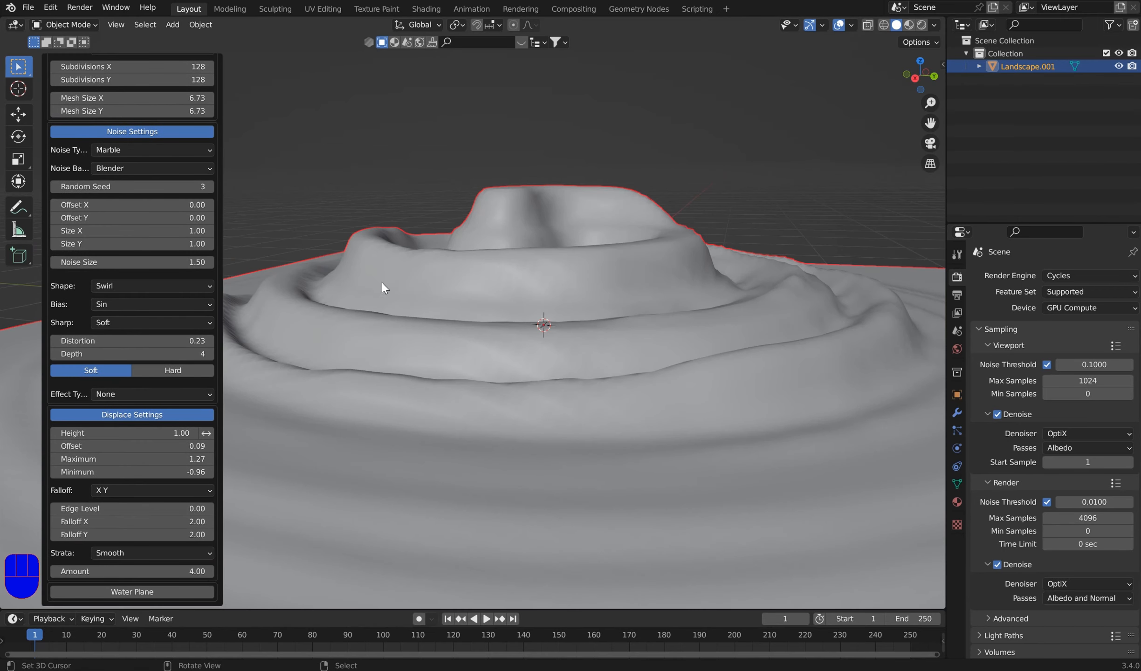
- Set the landscape noise to distortion 0.14 and depth 0, and enable its water plane
{"action": "mouse_move", "coordinate": [149, 347]}
{"action": "left_mouse_down"}
{"action": "mouse_move", "coordinate": [196, 347]}
{"action": "mouse_move", "coordinate": [145, 347]}
{"action": "mouse_move", "coordinate": [170, 353]}
{"action": "mouse_move", "coordinate": [154, 354]}
{"action": "left_mouse_up"}
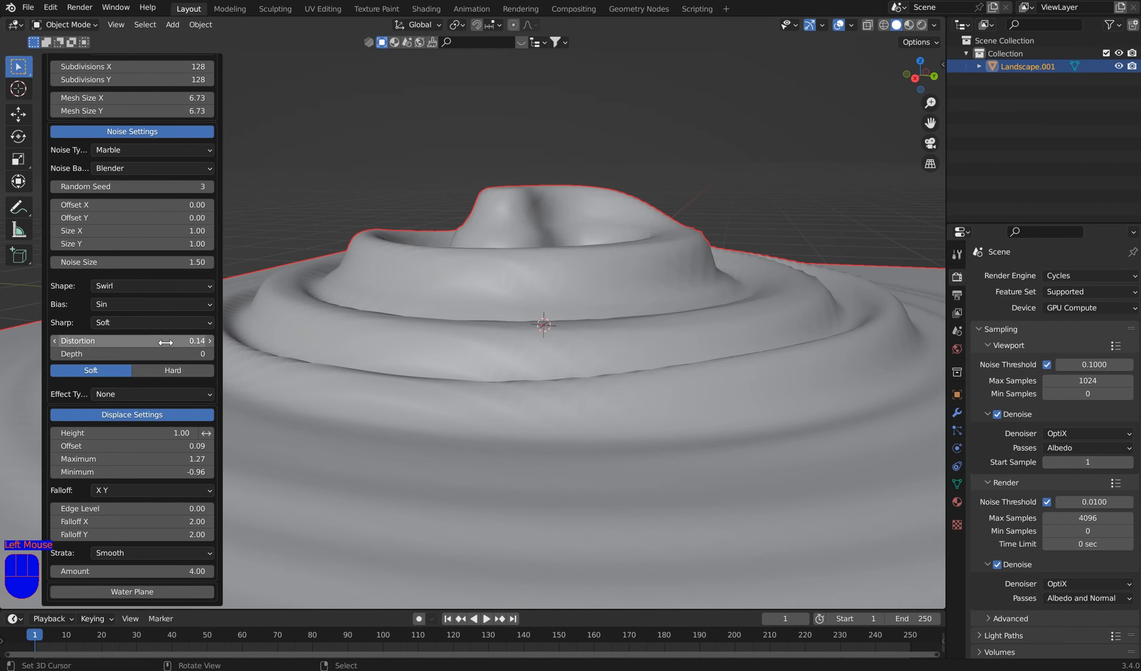
{"action": "left_click", "coordinate": [128, 592]}
{"action": "scroll", "coordinate": [482, 370], "scroll_direction": "down", "scroll_amount": 2}
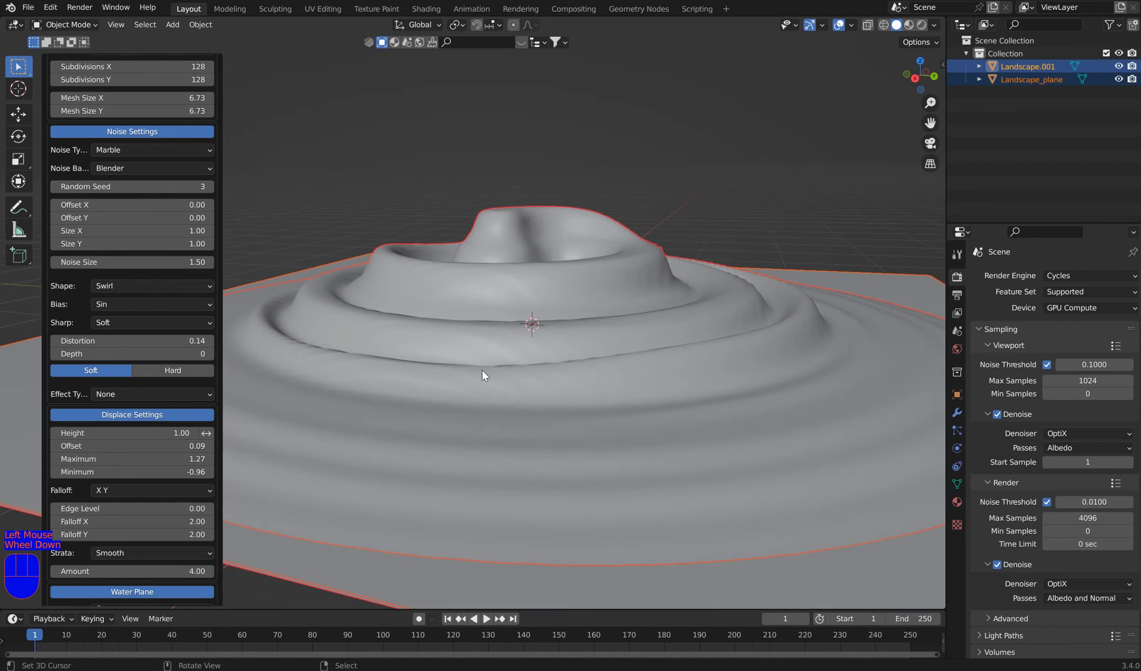
- Raise the landscape's water plane about 0.1 m along the Z axis
{"action": "right_click", "coordinate": [727, 442]}
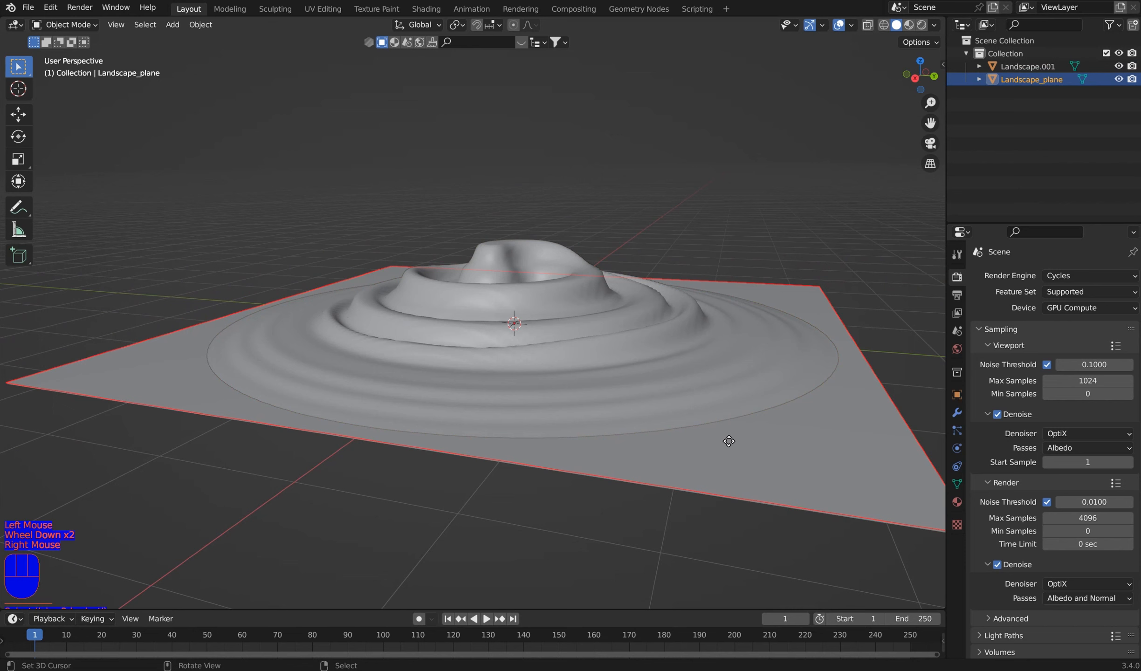
{"action": "key", "text": "g"}
{"action": "key", "text": "z"}
{"action": "left_click", "coordinate": [728, 432]}
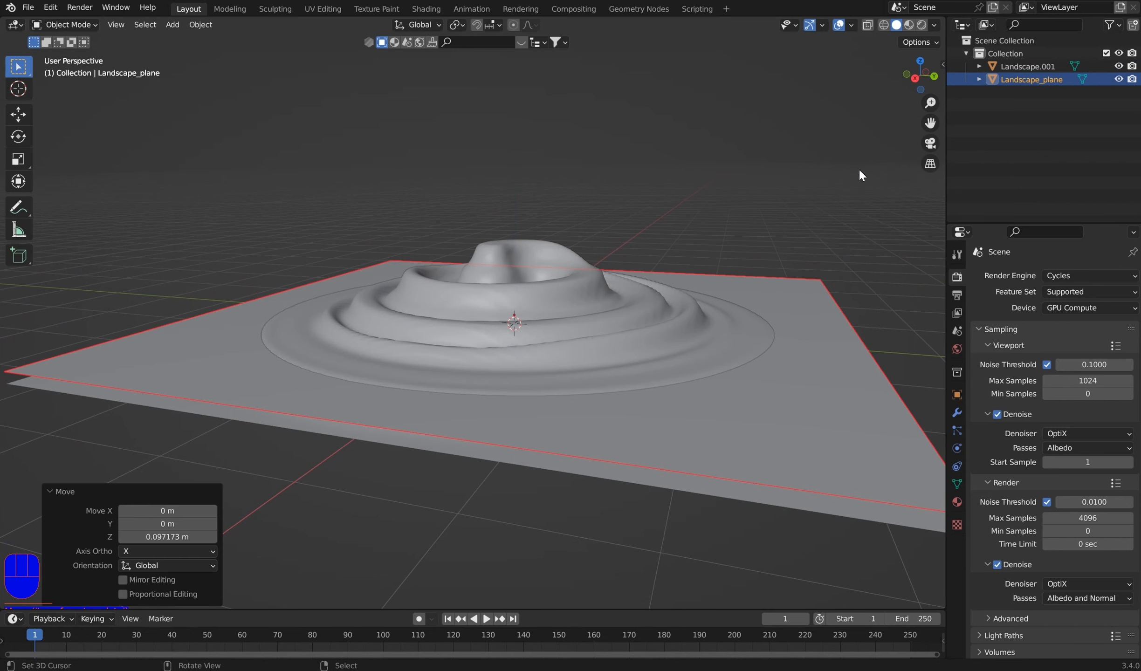
- Add a plane mesh at the centre of the landscape as the base for the clouds
{"action": "middle_click_drag", "start_coordinate": [658, 196], "coordinate": [625, 252]}
{"action": "scroll", "coordinate": [662, 270], "scroll_direction": "up", "scroll_amount": 2}
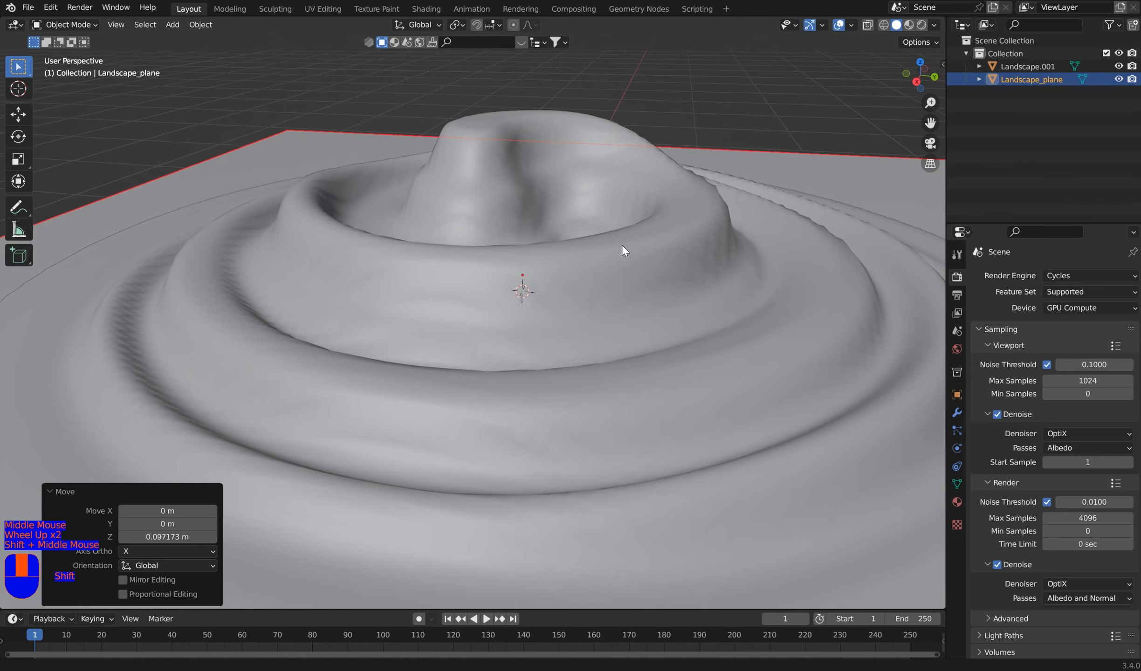
{"action": "scroll", "coordinate": [669, 216], "scroll_direction": "down", "scroll_amount": 3}
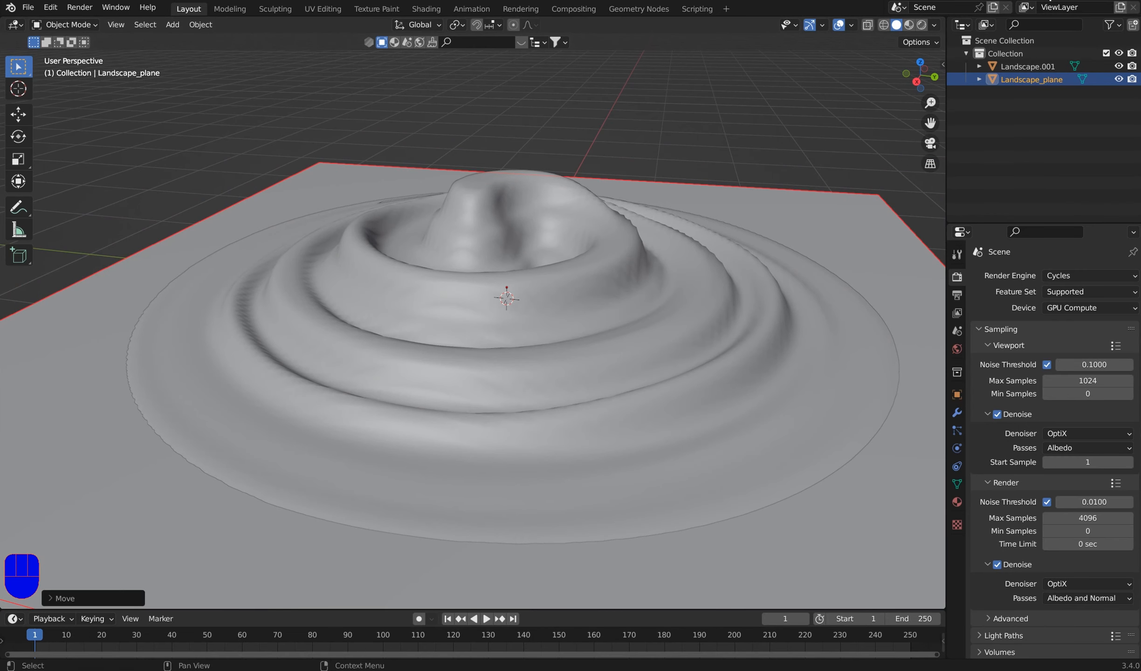
{"action": "scroll", "coordinate": [513, 340], "scroll_direction": "down", "scroll_amount": 1}
{"action": "middle_click_drag", "start_coordinate": [514, 340], "coordinate": [517, 293]}
{"action": "scroll", "coordinate": [511, 326], "scroll_direction": "down", "scroll_amount": 2}
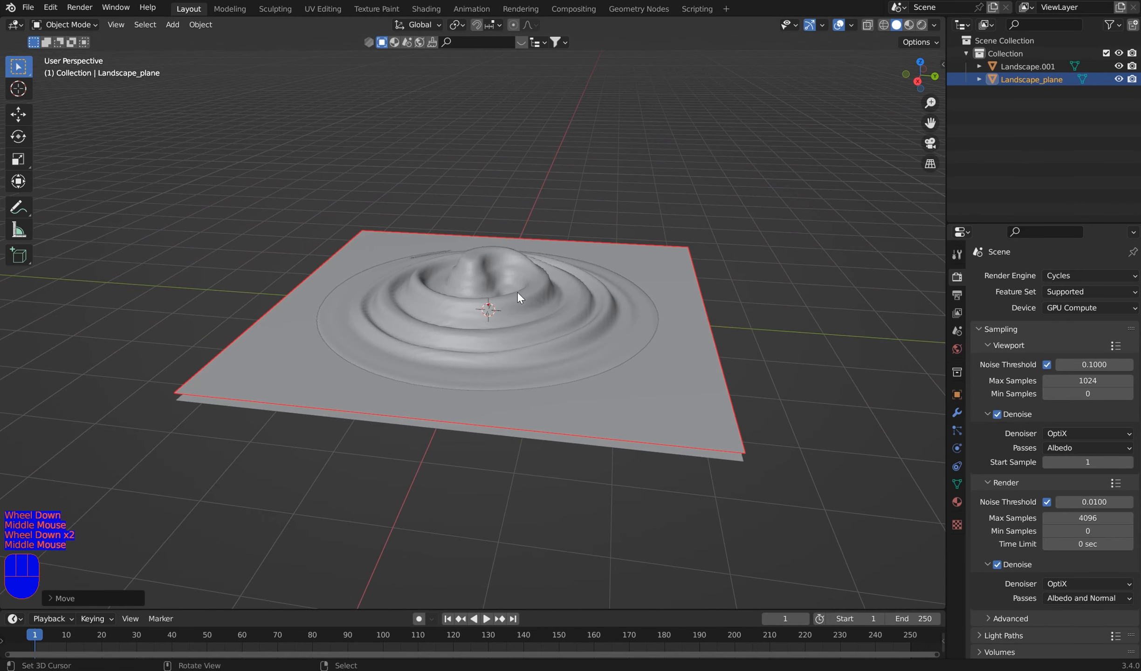
{"action": "key", "text": "shift+a"}
{"action": "mouse_move", "coordinate": [556, 175]}
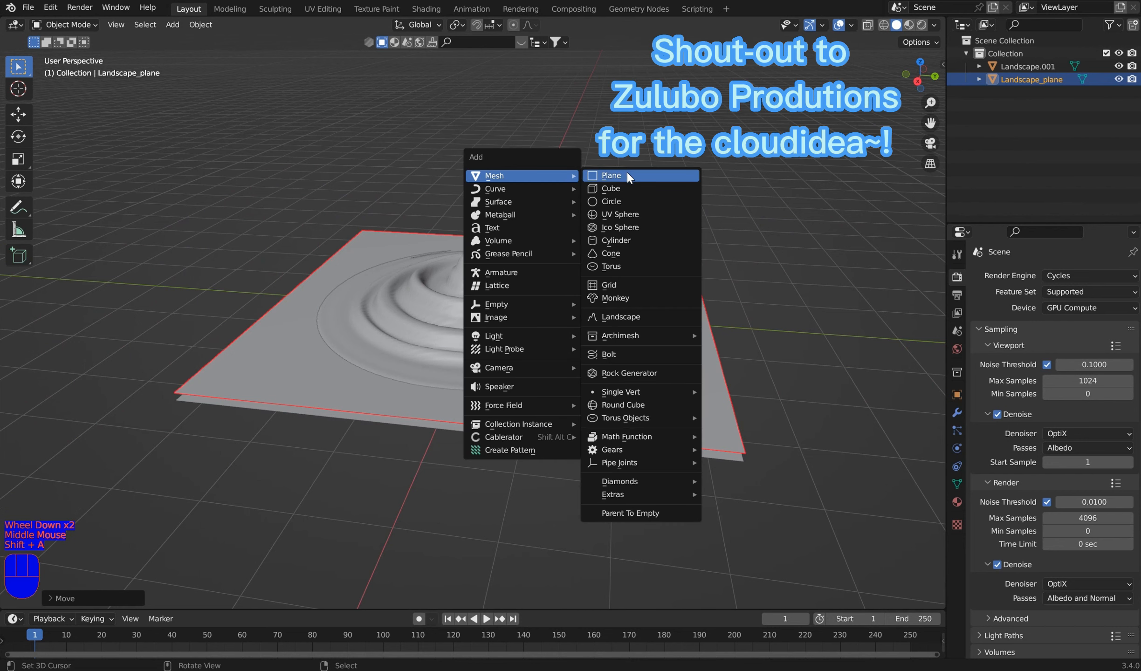
{"action": "left_click", "coordinate": [626, 175]}
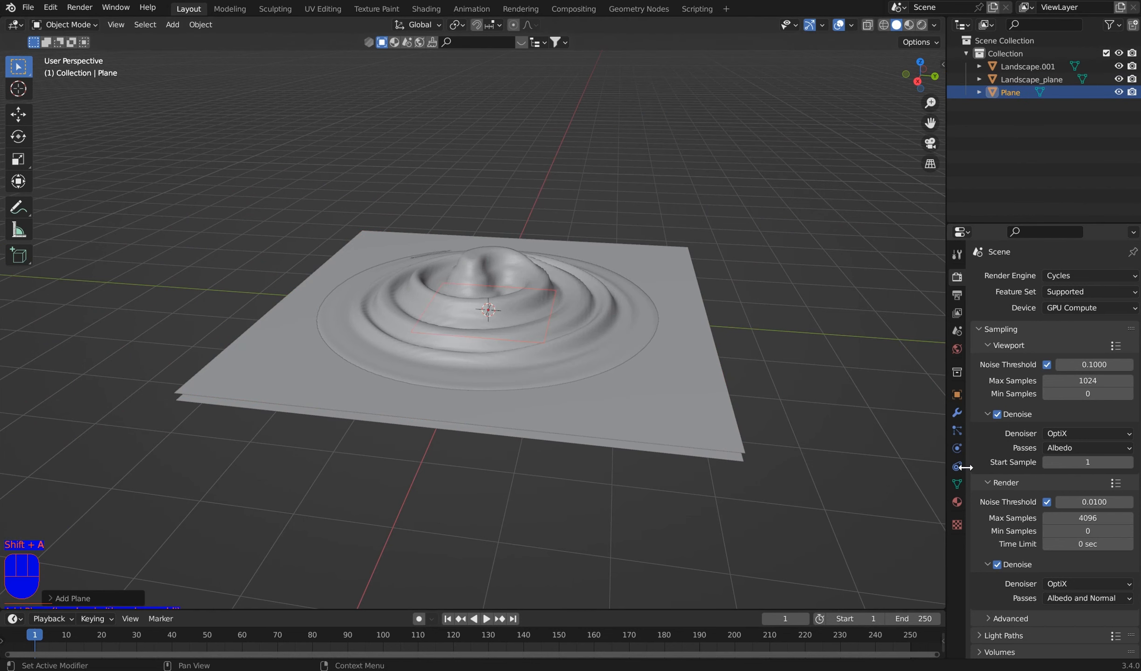
- Add an Ocean modifier to the new plane
{"action": "left_click", "coordinate": [957, 413]}
{"action": "left_click", "coordinate": [1047, 278]}
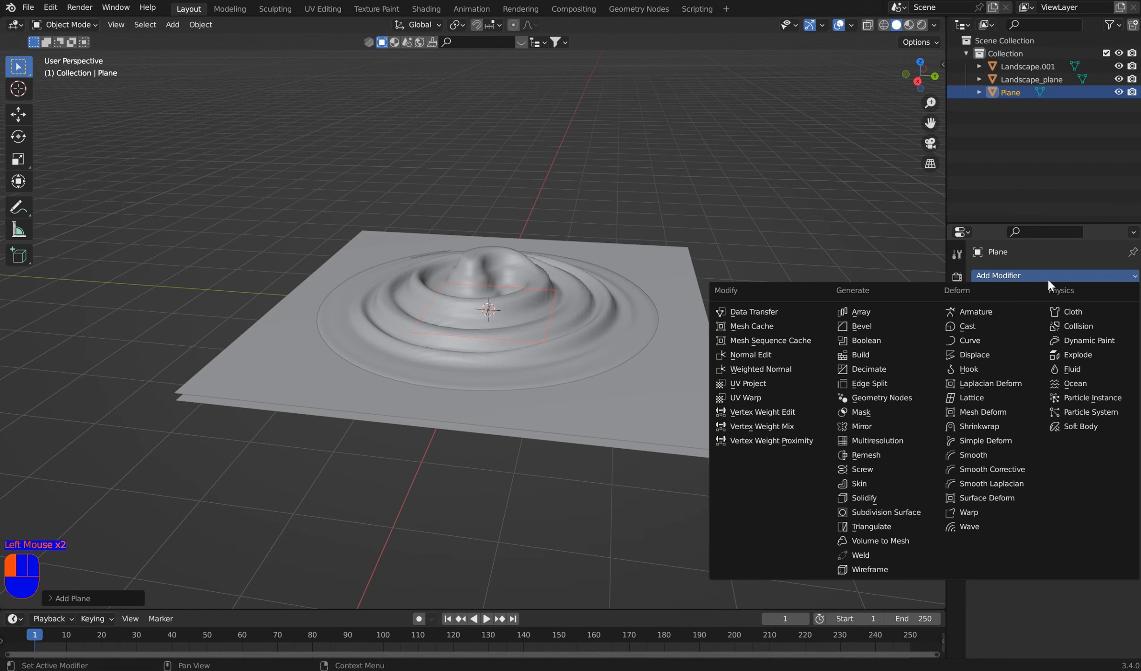
{"action": "left_click", "coordinate": [1083, 383]}
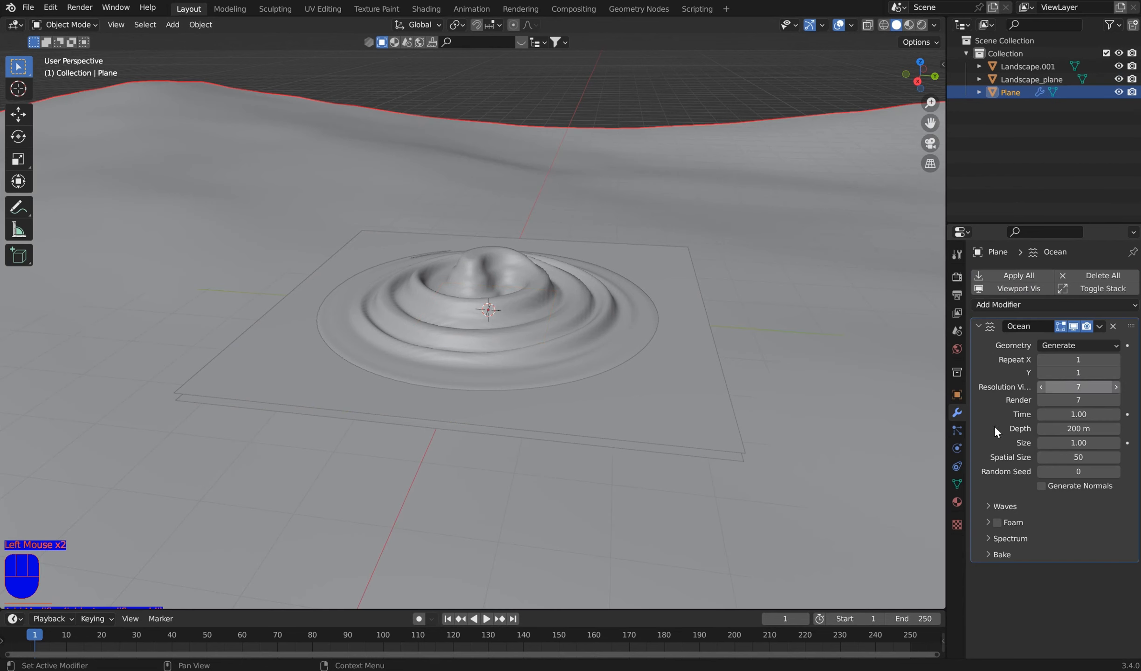
- Set the Ocean modifier's spectrum to Established Ocean and its viewport and render resolution to 14
{"action": "left_click", "coordinate": [988, 538]}
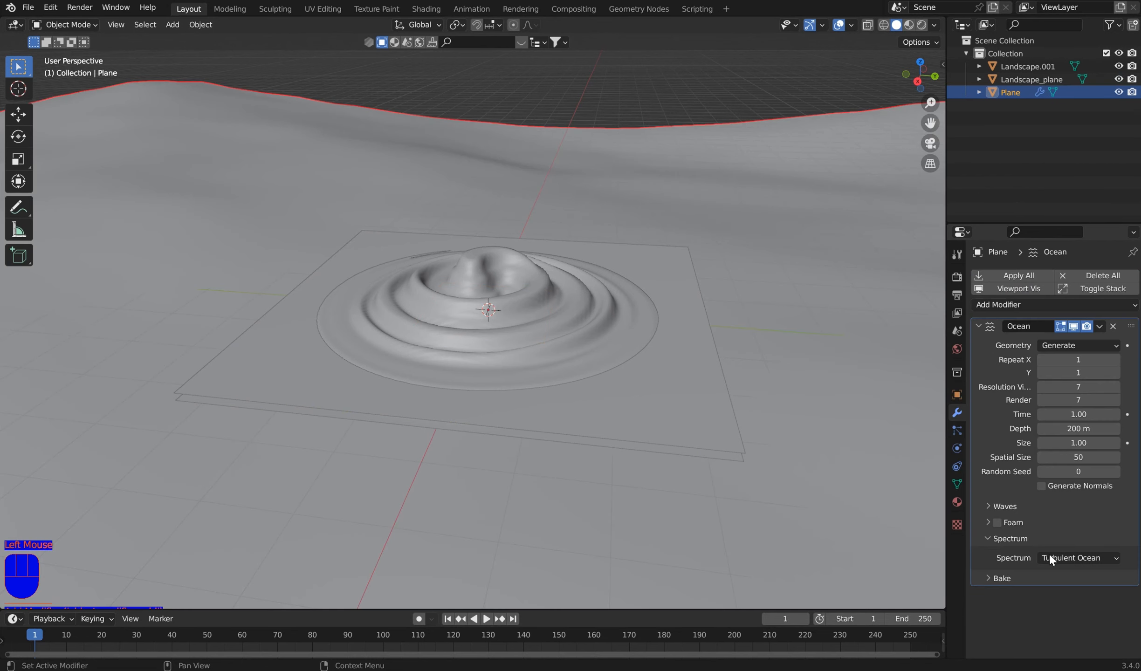
{"action": "left_click", "coordinate": [1065, 557]}
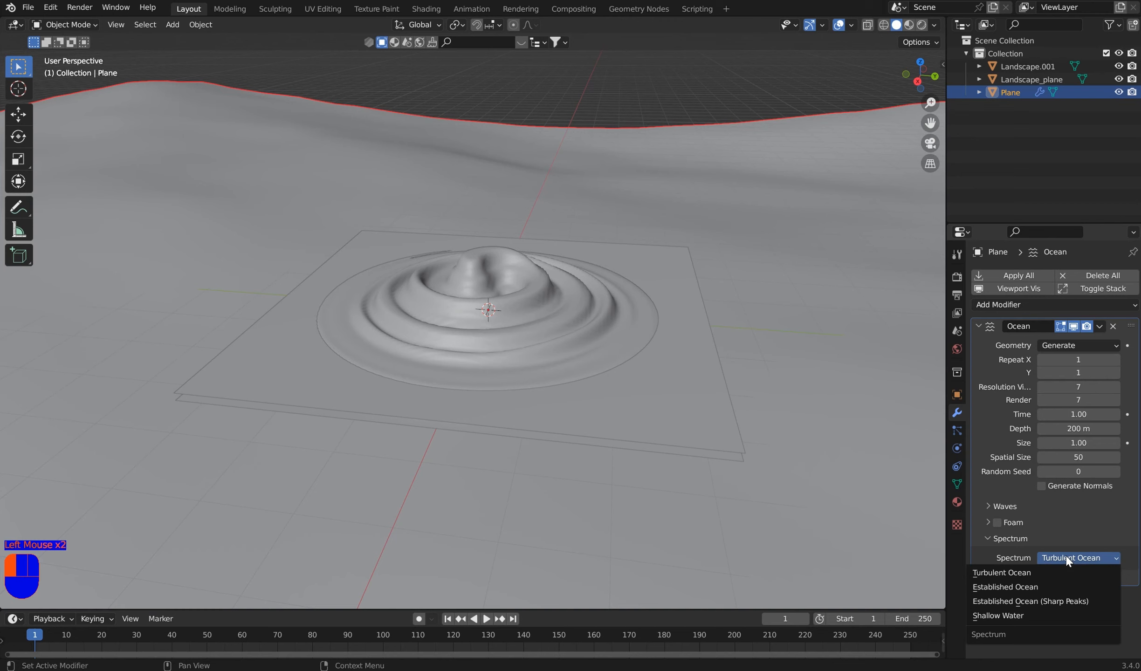
{"action": "left_click", "coordinate": [1021, 587]}
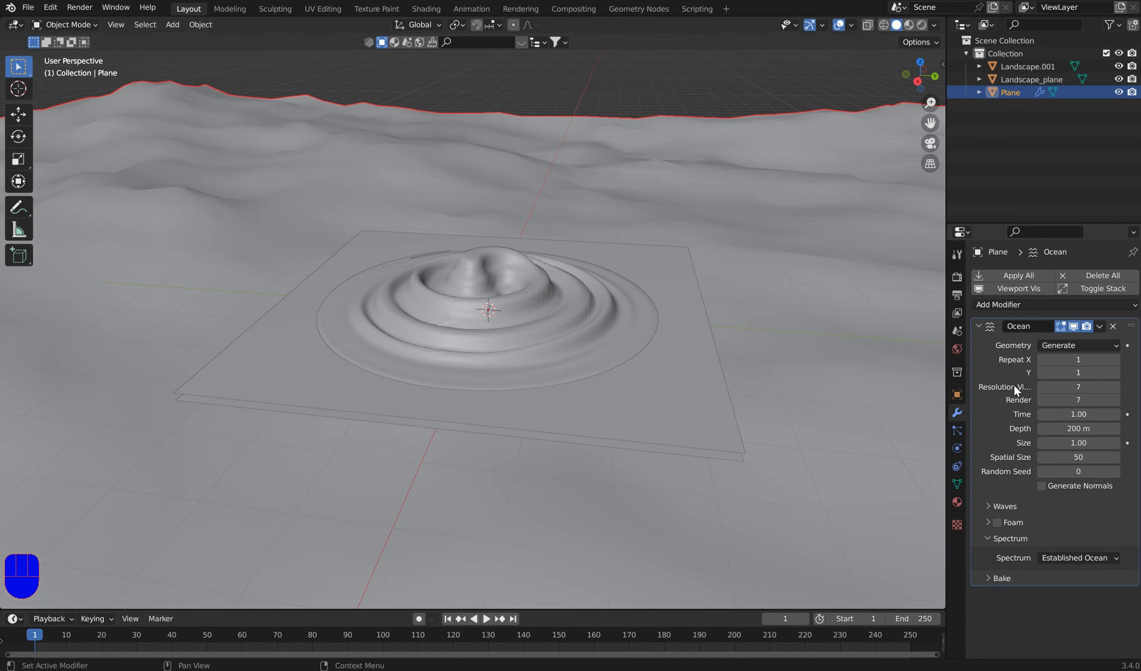
{"action": "left_click", "coordinate": [1076, 387]}
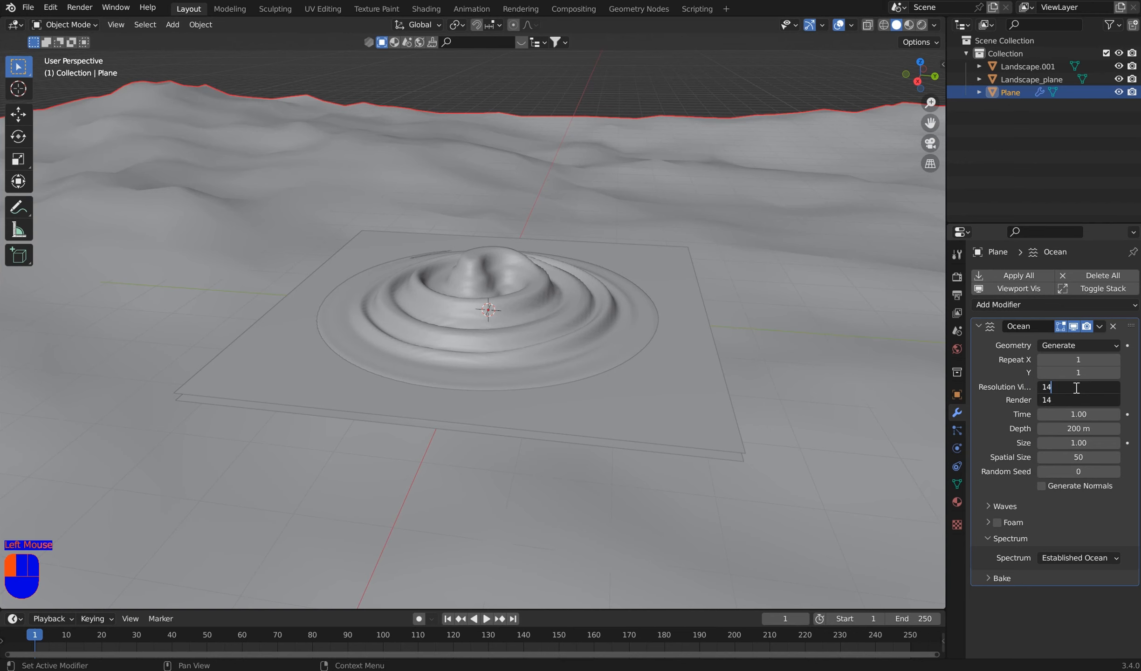
{"action": "key", "text": "Return"}
- Scale the ocean plane down until it is only somewhat larger than the landscape
{"action": "middle_click_drag", "start_coordinate": [729, 378], "coordinate": [740, 350]}
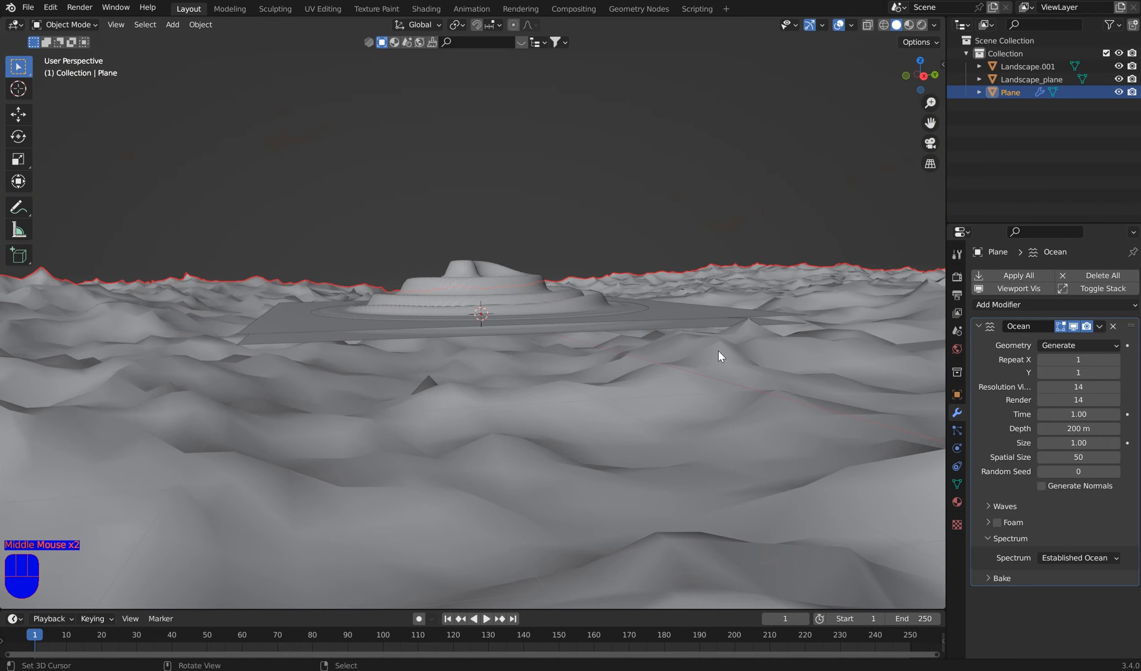
{"action": "scroll", "coordinate": [736, 366], "scroll_direction": "down", "scroll_amount": 1}
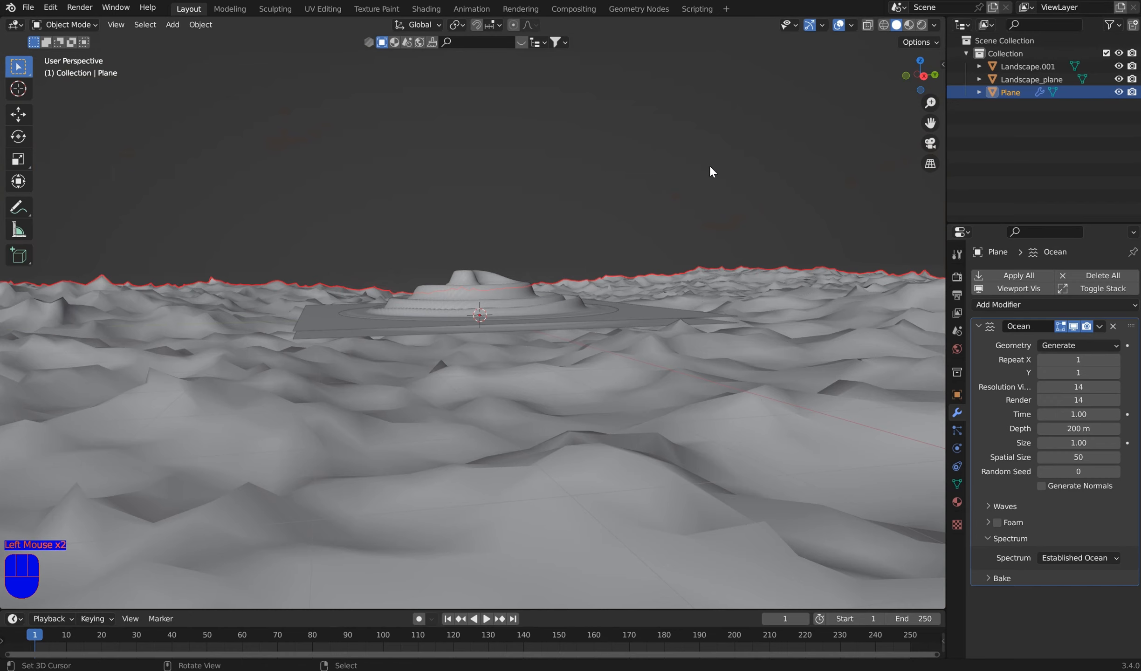
{"action": "scroll", "coordinate": [709, 167], "scroll_direction": "down", "scroll_amount": 1}
{"action": "middle_click_drag", "start_coordinate": [709, 166], "coordinate": [715, 209]}
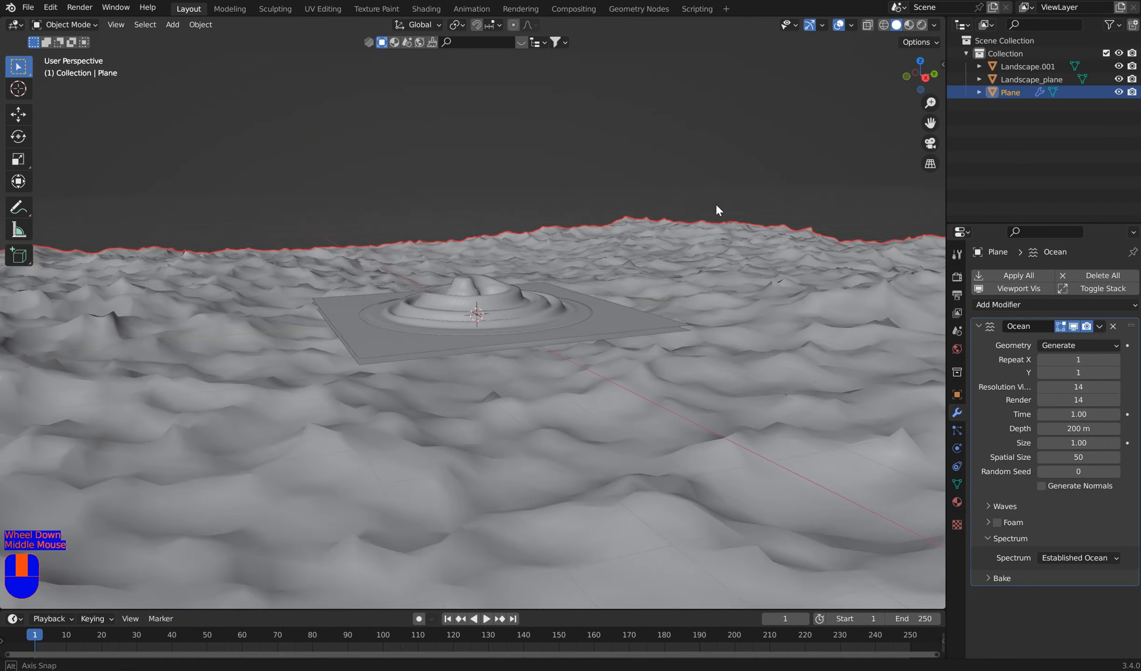
{"action": "scroll", "coordinate": [731, 206], "scroll_direction": "down", "scroll_amount": 2}
{"action": "key", "text": "s"}
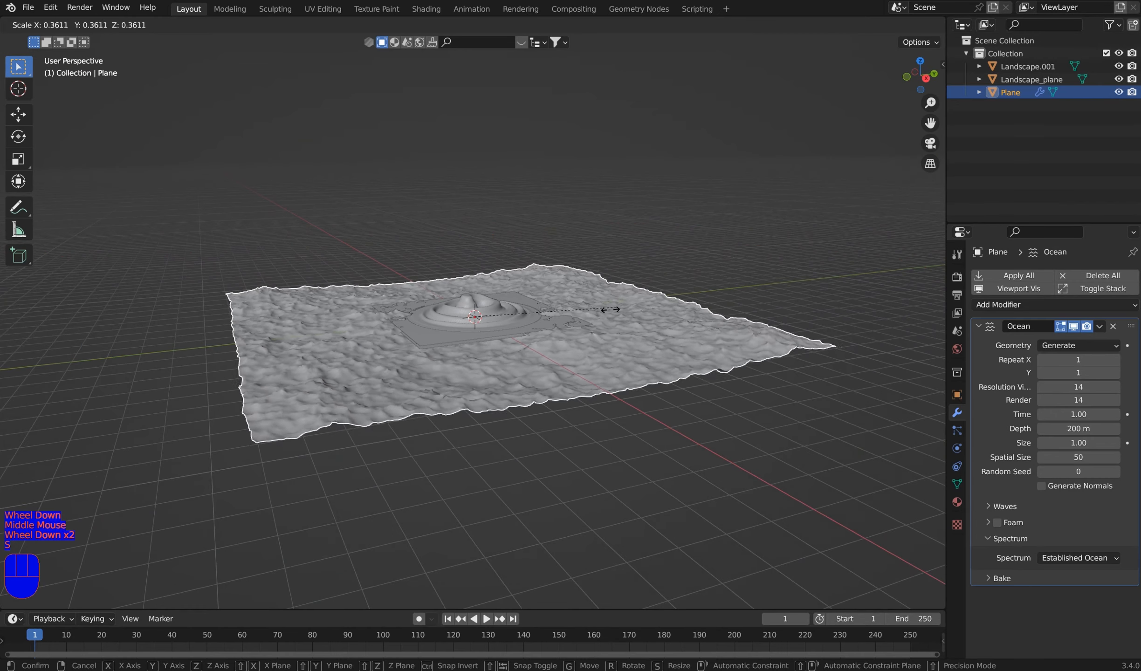
{"action": "left_click", "coordinate": [541, 340]}
- Raise the ocean plane about 1.5 m along Z so it hangs above the landscape
{"action": "key", "text": "g"}
{"action": "middle_click", "coordinate": [540, 286]}
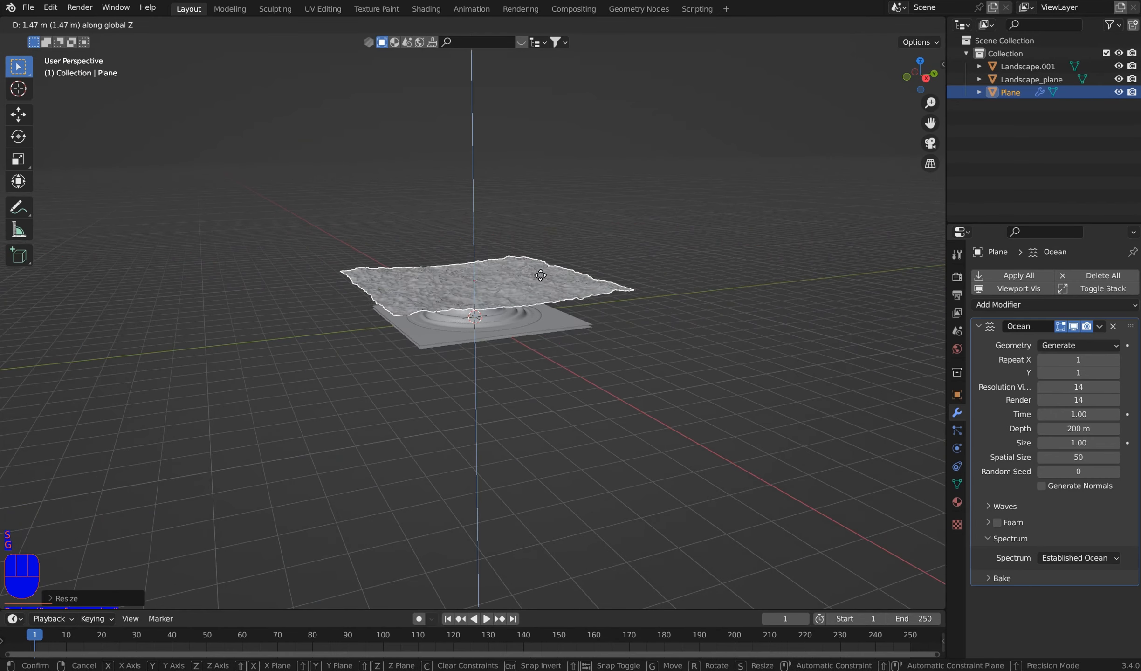
{"action": "left_click", "coordinate": [542, 272]}
- Open the wave settings of the Ocean modifier
{"action": "middle_click_drag", "start_coordinate": [543, 272], "coordinate": [598, 436]}
{"action": "scroll", "coordinate": [592, 212], "scroll_direction": "up", "scroll_amount": 4}
{"action": "middle_click_drag", "start_coordinate": [755, 373], "coordinate": [673, 413]}
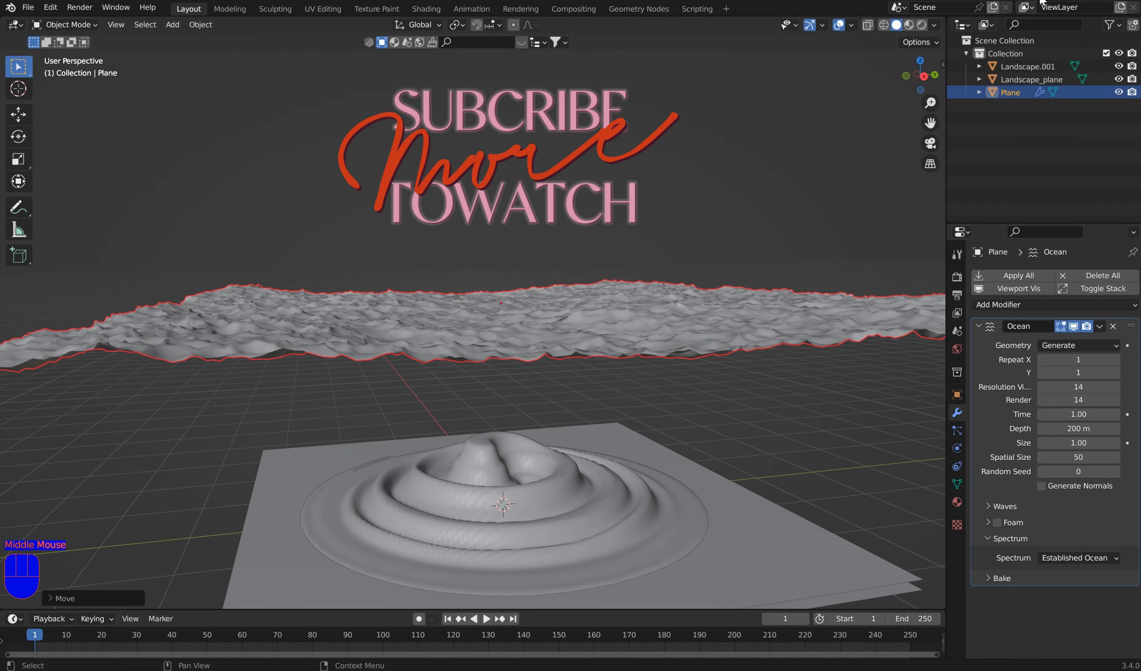
{"action": "left_click", "coordinate": [988, 578]}
{"action": "left_click", "coordinate": [982, 505]}
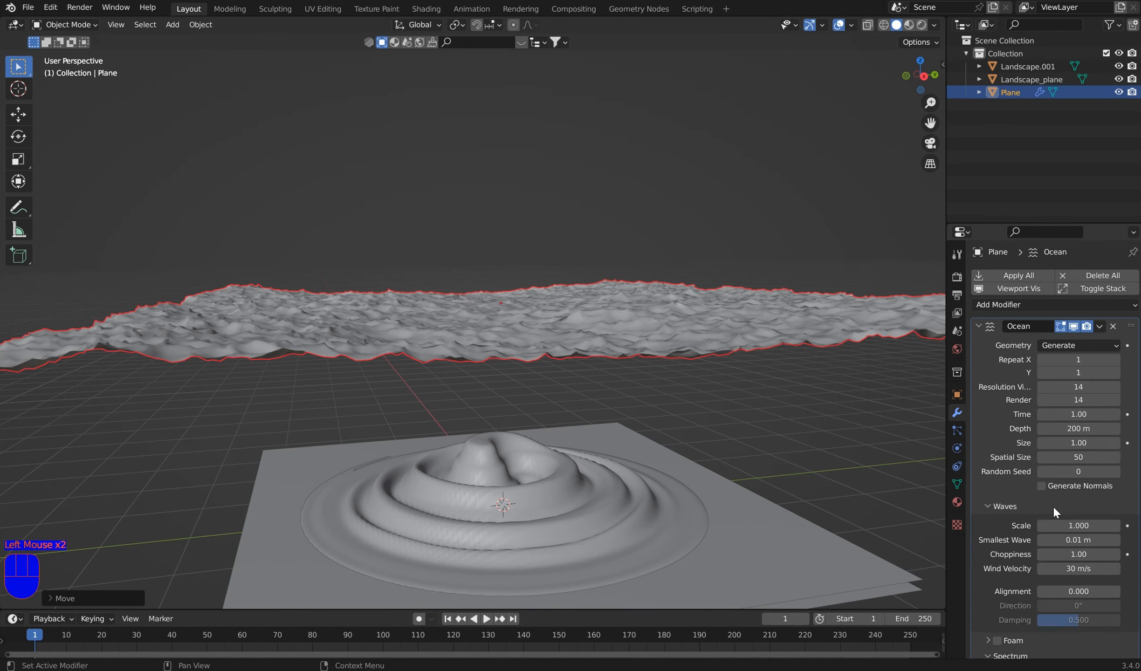
- Switch the viewport to rendered shading to preview the underside of the cloud layer
{"action": "middle_click_drag", "start_coordinate": [745, 412], "coordinate": [449, 192]}
{"action": "scroll", "coordinate": [576, 282], "scroll_direction": "down", "scroll_amount": 1}
{"action": "scroll", "coordinate": [573, 277], "scroll_direction": "up", "scroll_amount": 3}
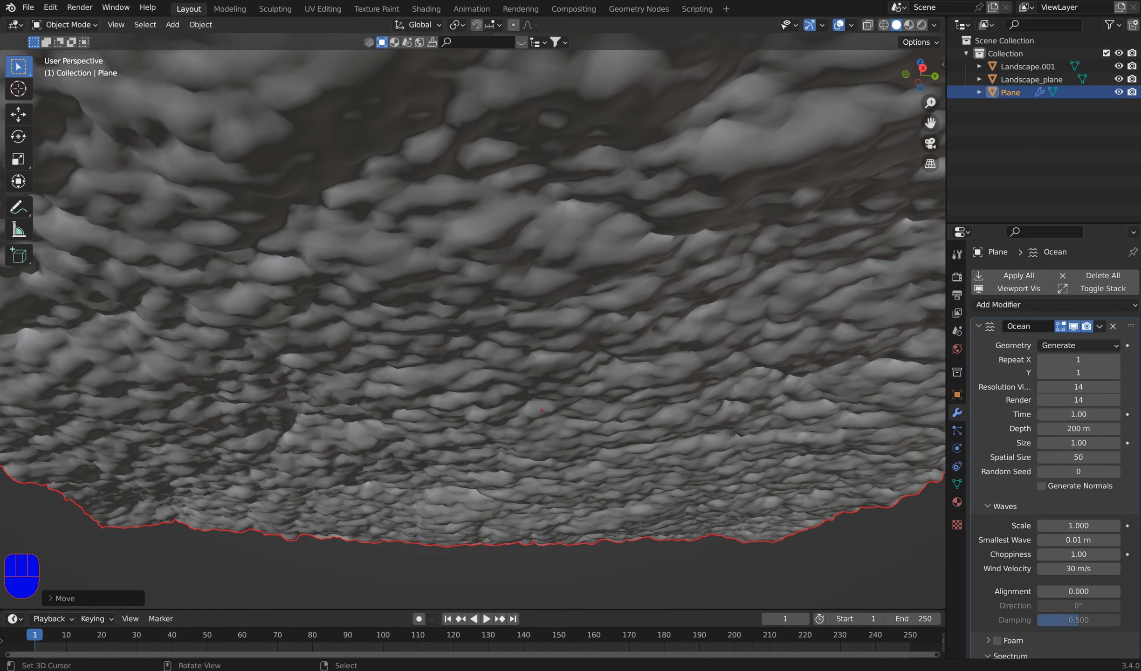
{"action": "left_click", "coordinate": [921, 25]}
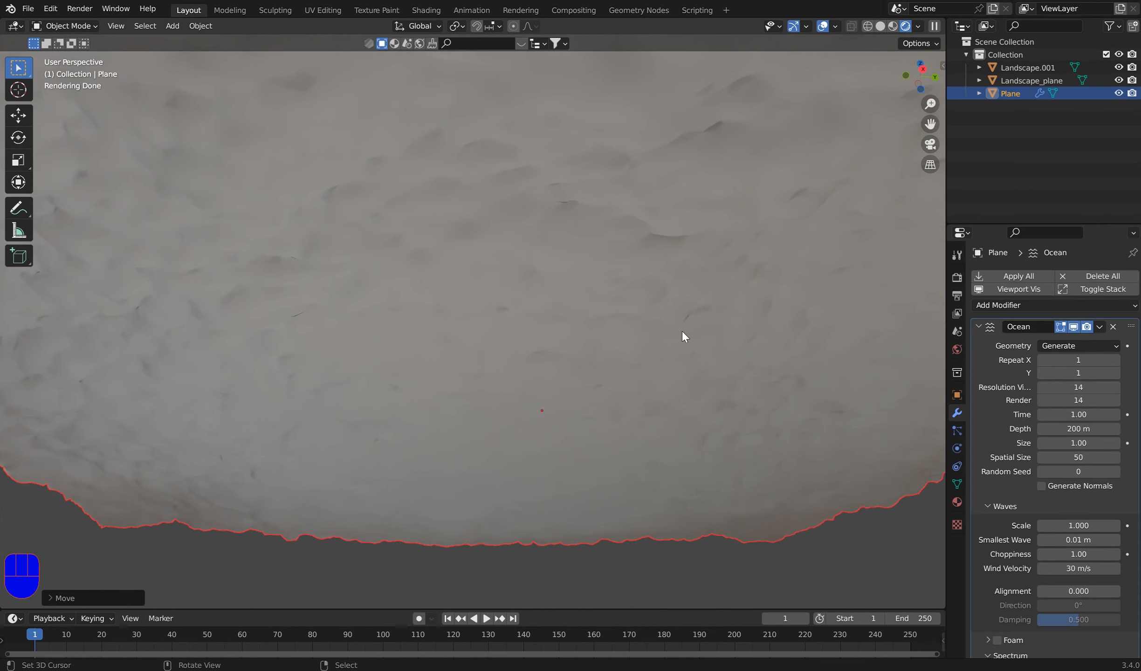
{"action": "scroll", "coordinate": [605, 284], "scroll_direction": "down", "scroll_amount": 3}
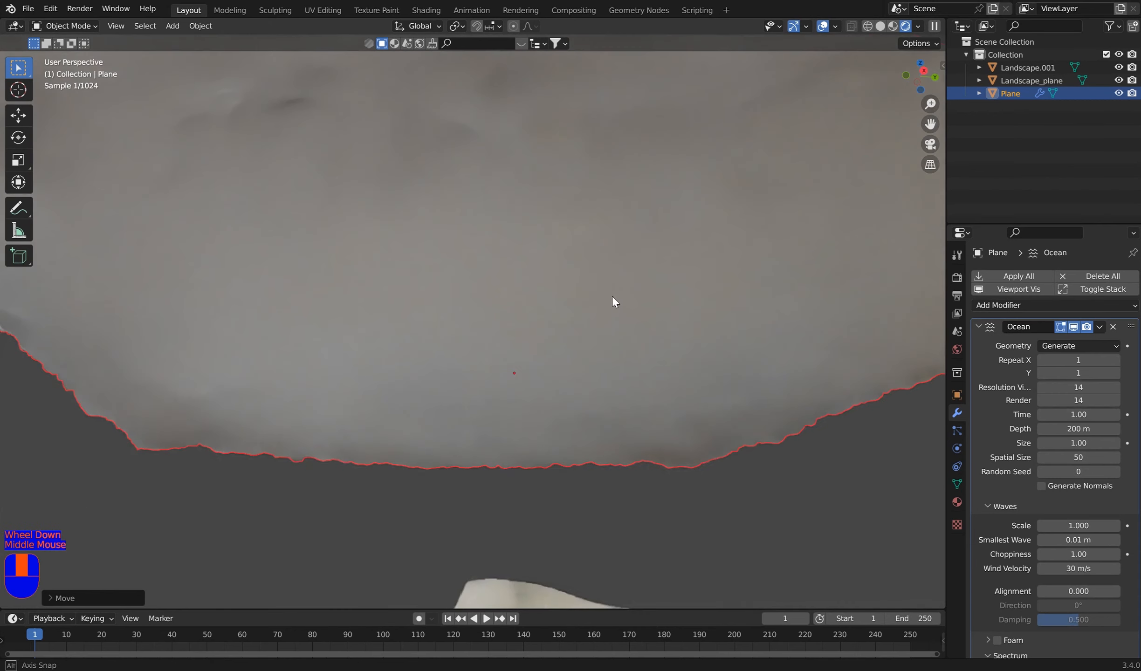
- Return the viewport to solid shading and apply the Ocean modifier on the cloud plane
{"action": "left_click", "coordinate": [880, 26]}
{"action": "mouse_move", "coordinate": [764, 236]}
{"action": "middle_mouse_down"}
{"action": "mouse_move", "coordinate": [748, 283]}
{"action": "mouse_move", "coordinate": [680, 351]}
{"action": "mouse_move", "coordinate": [895, 368]}
{"action": "middle_mouse_up"}
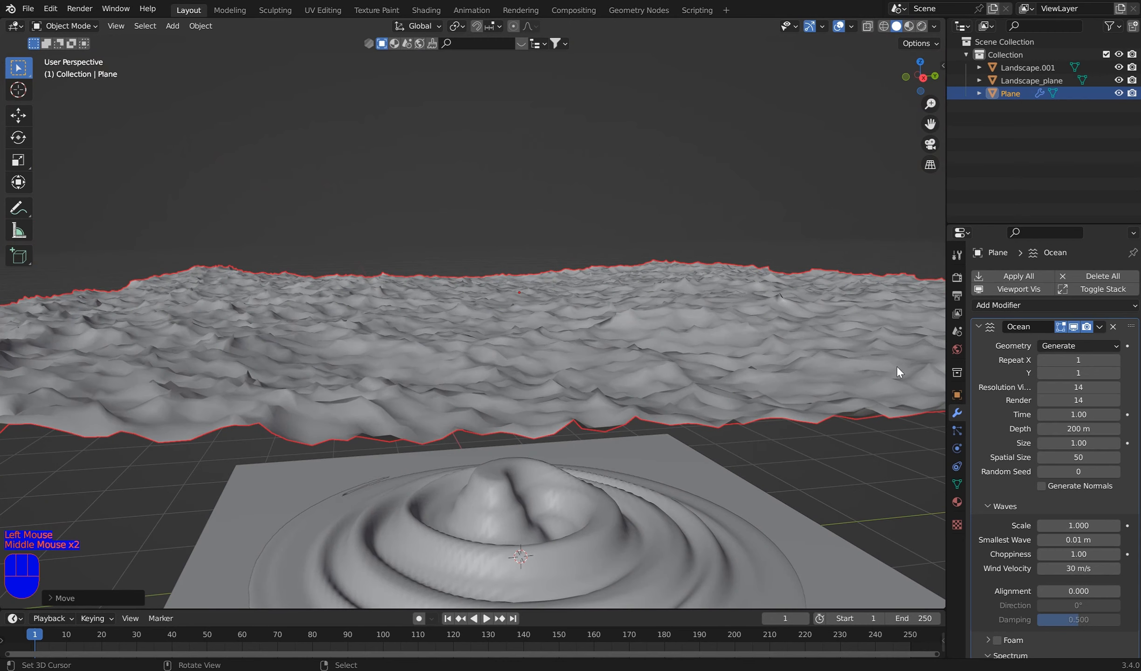
{"action": "left_click", "coordinate": [1018, 275]}
- Edit the cloud plane's mesh in edge mode and select its open boundary edges with Select Non-Manifold
{"action": "right_click", "coordinate": [598, 366]}
{"action": "key", "text": "Tab"}
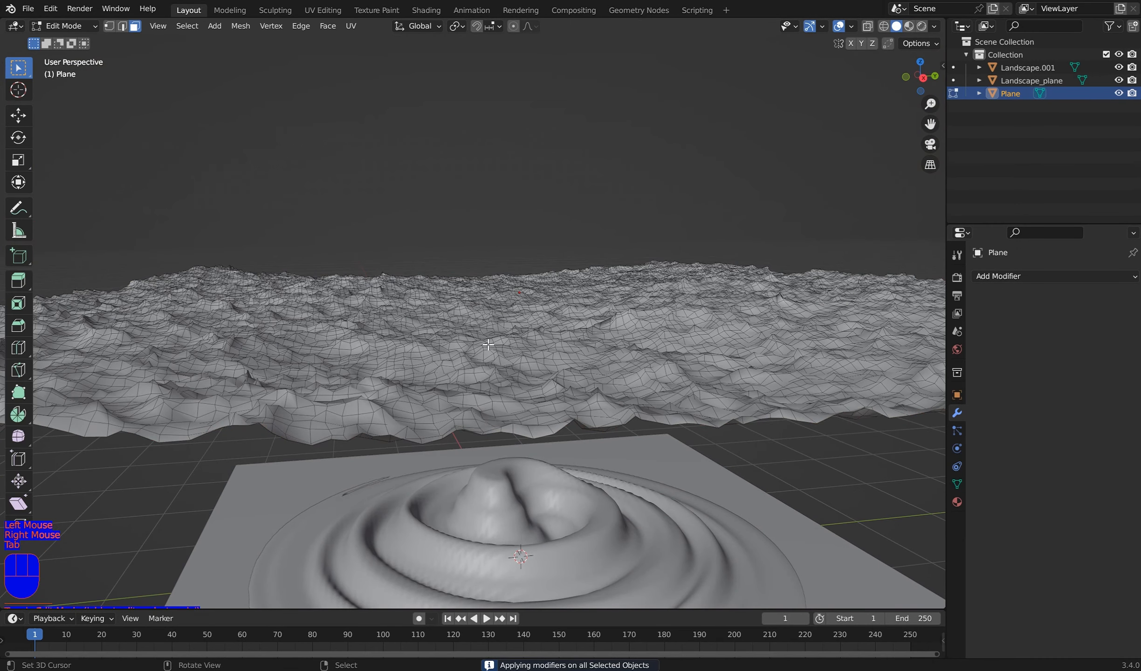
{"action": "left_click", "coordinate": [136, 70]}
{"action": "right_click", "coordinate": [296, 444]}
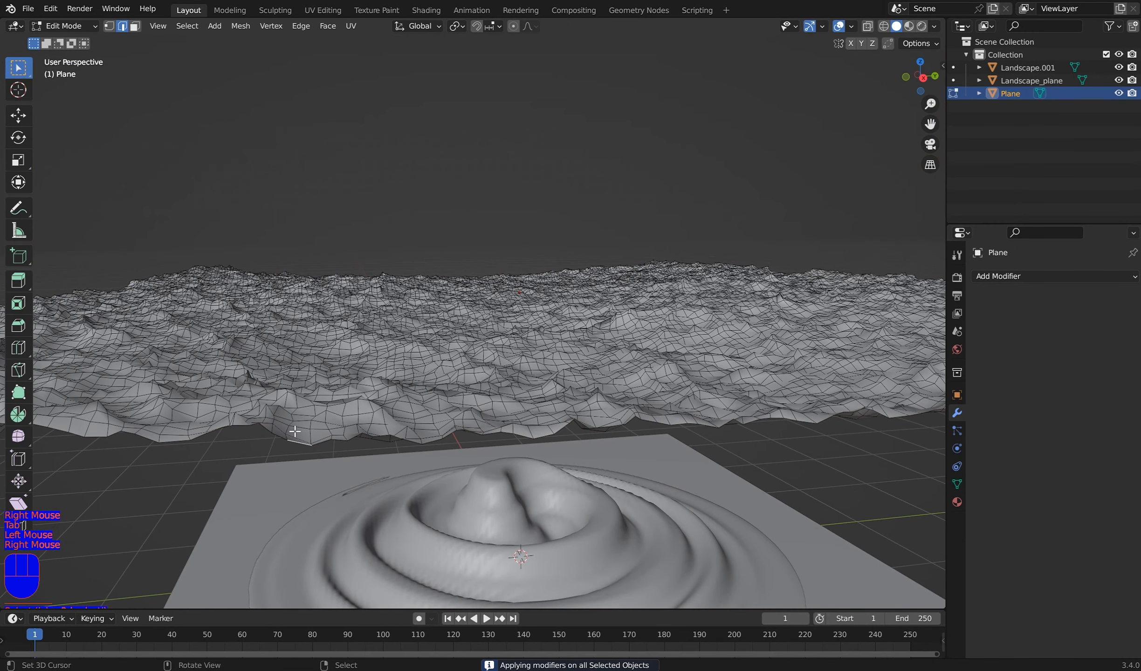
{"action": "left_click", "coordinate": [185, 24]}
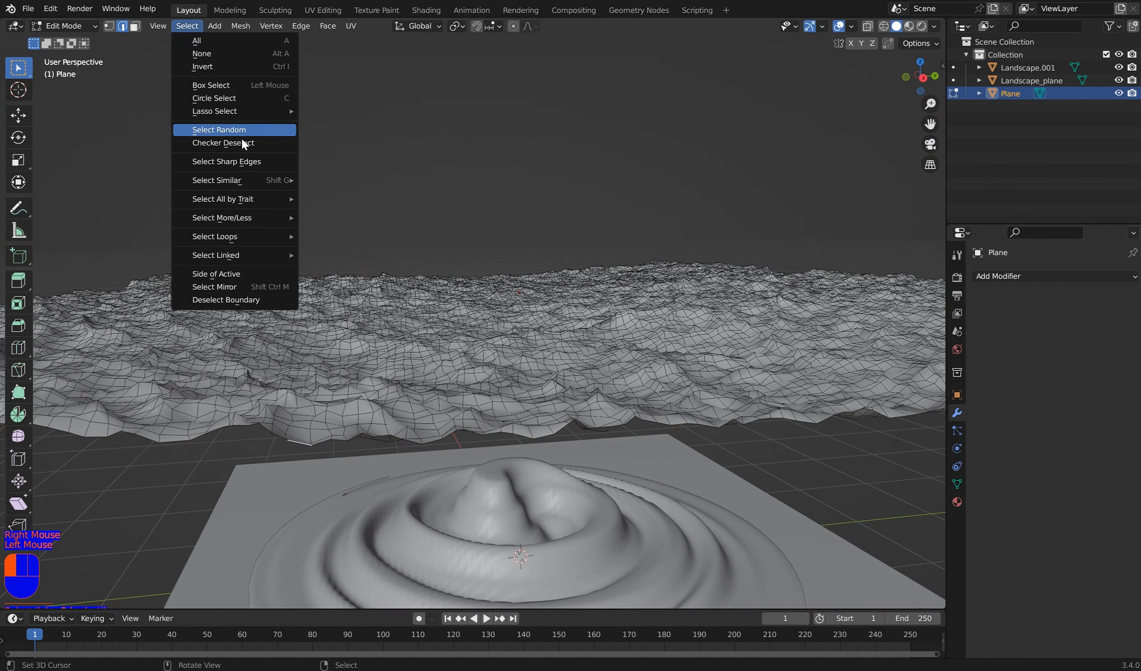
{"action": "mouse_move", "coordinate": [259, 198]}
{"action": "left_click", "coordinate": [332, 199]}
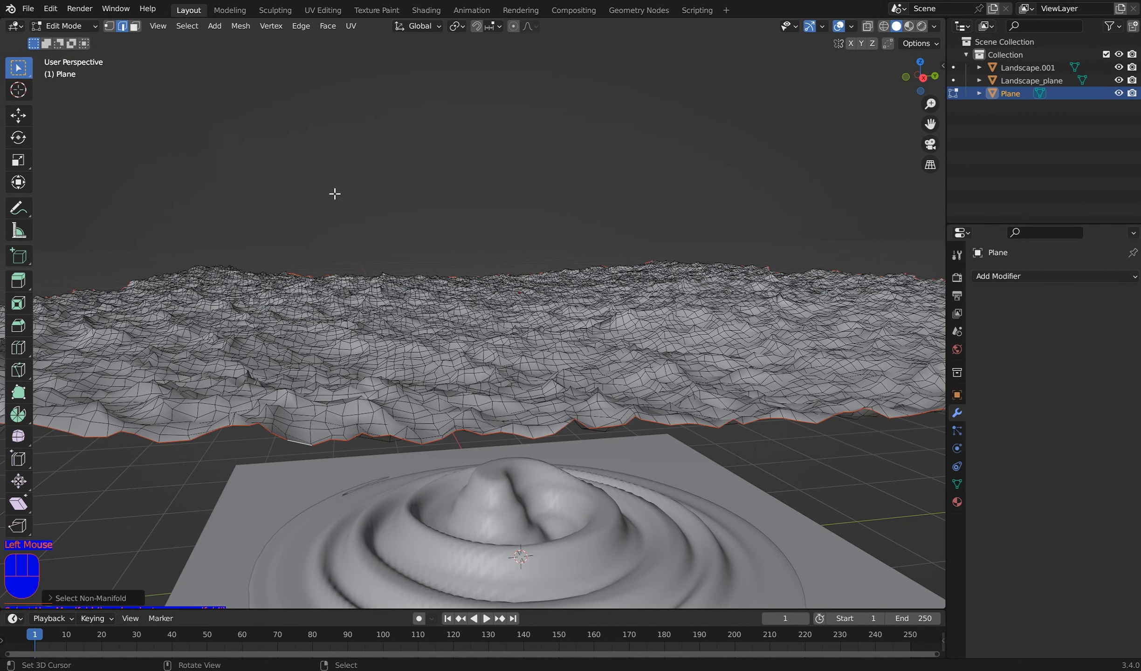
- Extrude the boundary edges upward along Z and flatten the new rim by scaling it to 0 on Z
{"action": "key", "text": "e"}
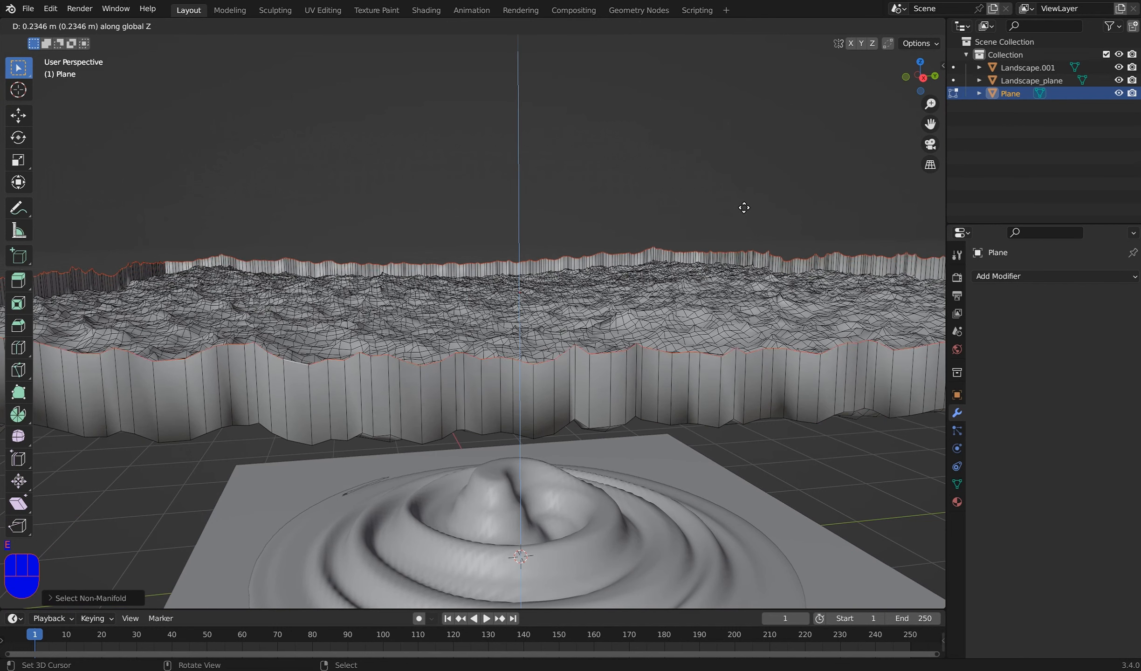
{"action": "left_click", "coordinate": [745, 207]}
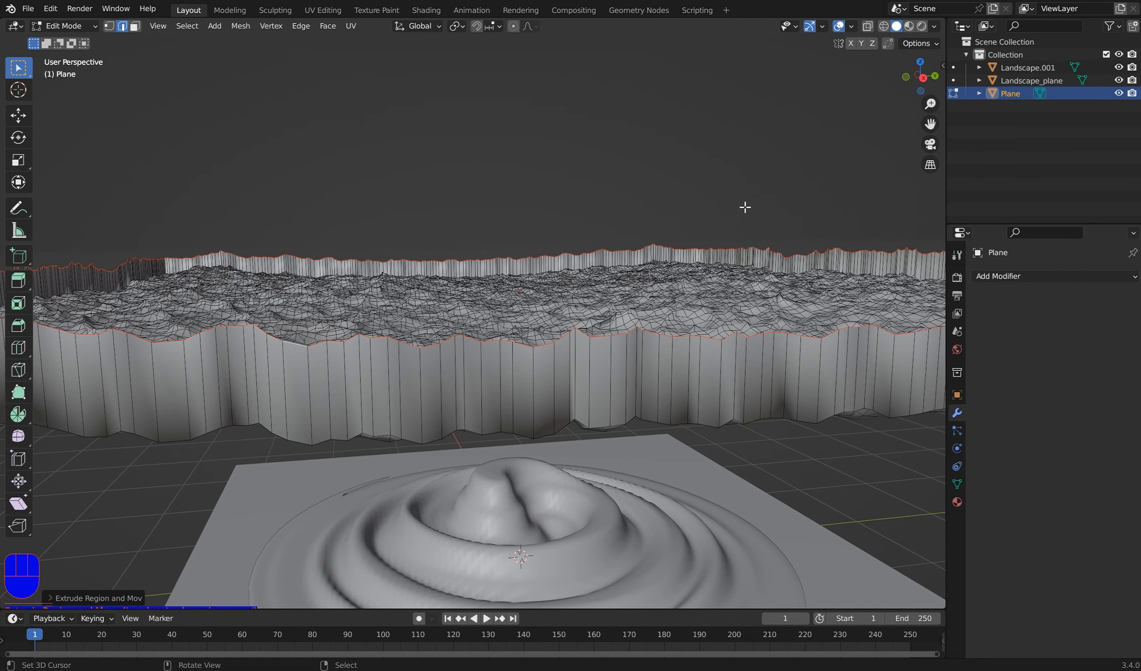
{"action": "key", "text": "s"}
{"action": "key", "text": "z"}
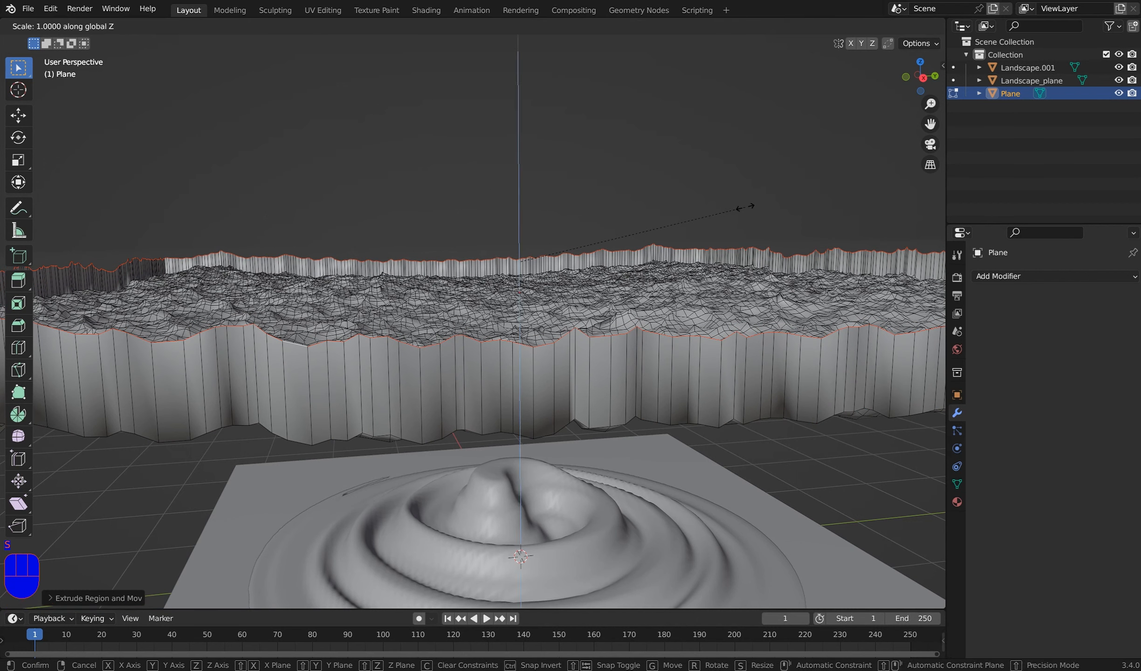
{"action": "type", "text": "0"}
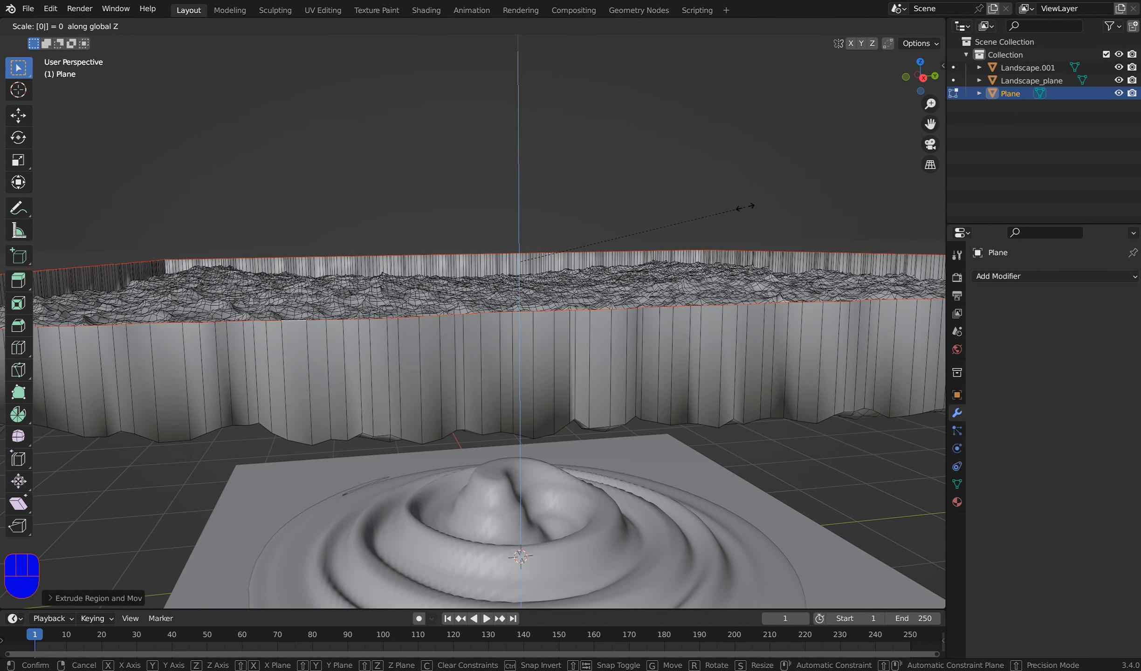
{"action": "key", "text": "Return"}
- Fill the flattened rim with a face to close the cloud's upper side, and return to Object Mode
{"action": "middle_click_drag", "start_coordinate": [741, 207], "coordinate": [639, 318]}
{"action": "key", "text": "f"}
{"action": "key", "text": "Tab"}
{"action": "scroll", "coordinate": [699, 212], "scroll_direction": "down", "scroll_amount": 1}
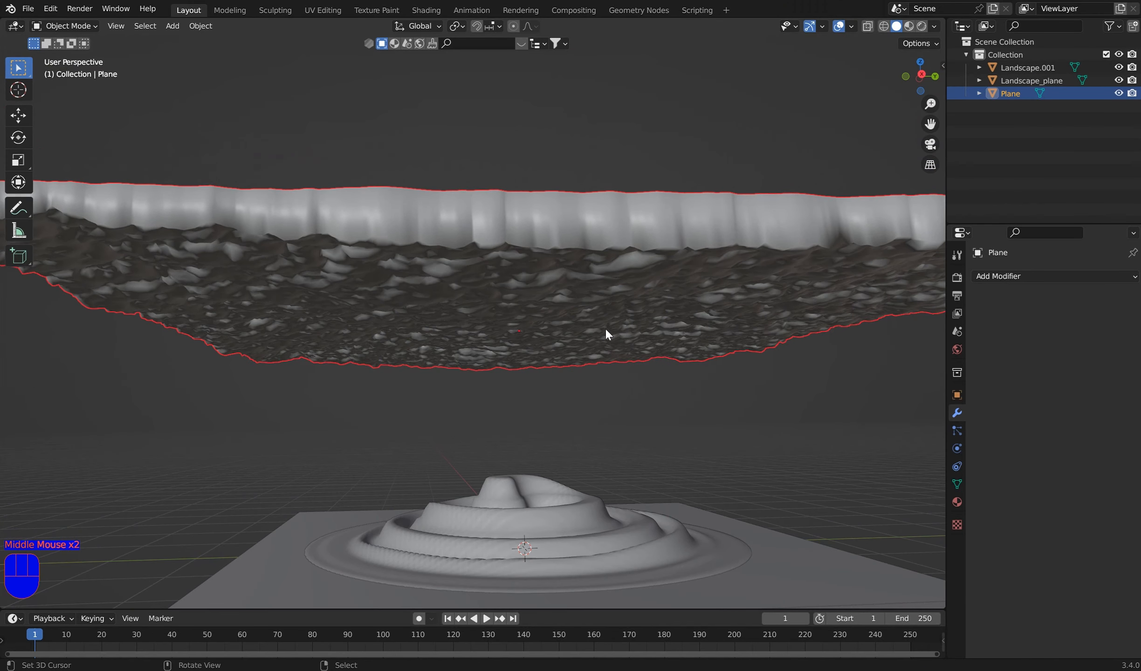
- Add an area light at the origin and raise it to about 1.86 m, between the hill and the cloud
{"action": "key", "text": "shift+a"}
{"action": "mouse_move", "coordinate": [557, 386]}
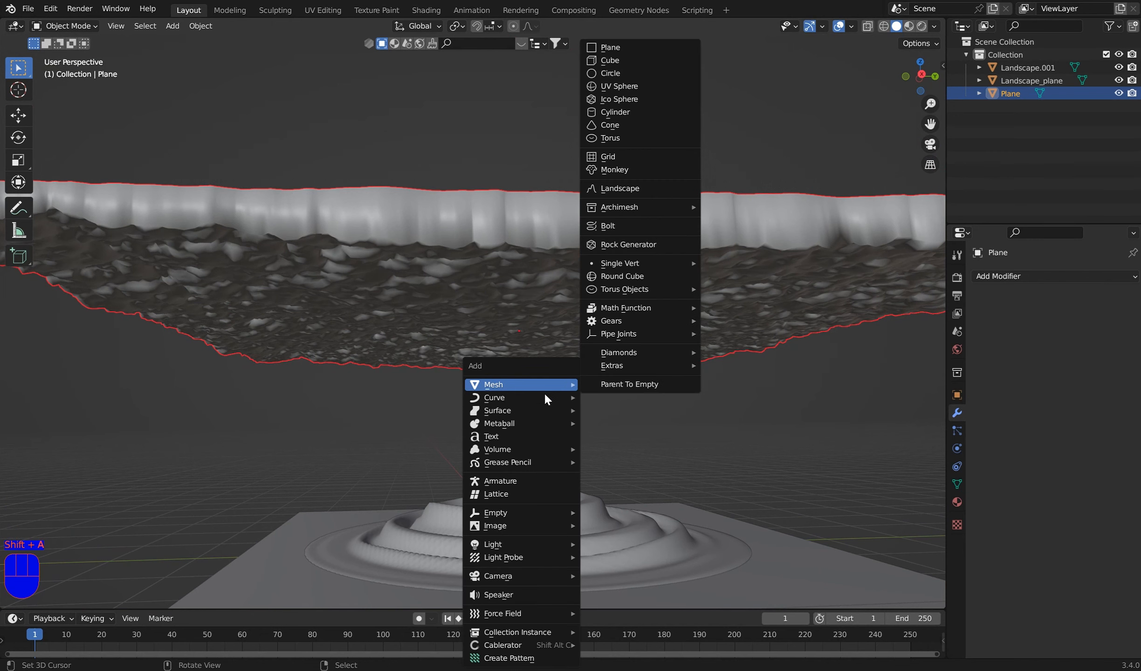
{"action": "mouse_move", "coordinate": [552, 541]}
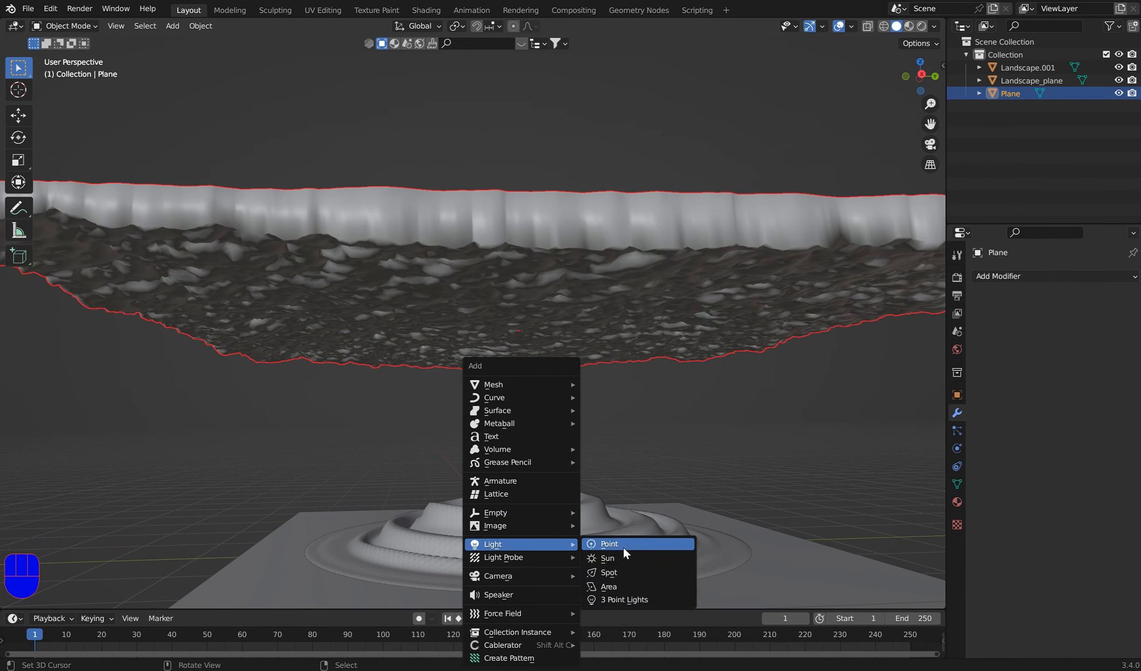
{"action": "left_click", "coordinate": [638, 587]}
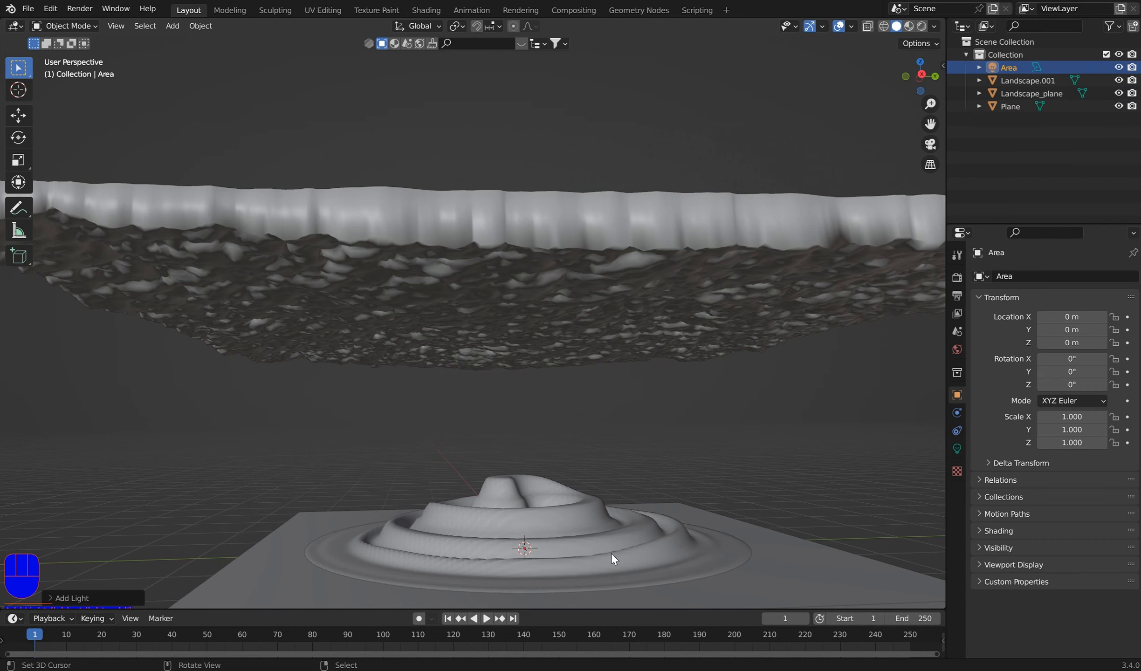
{"action": "key", "text": "g"}
{"action": "key", "text": "z"}
{"action": "left_click", "coordinate": [602, 409]}
{"action": "middle_click_drag", "start_coordinate": [601, 409], "coordinate": [620, 421]}
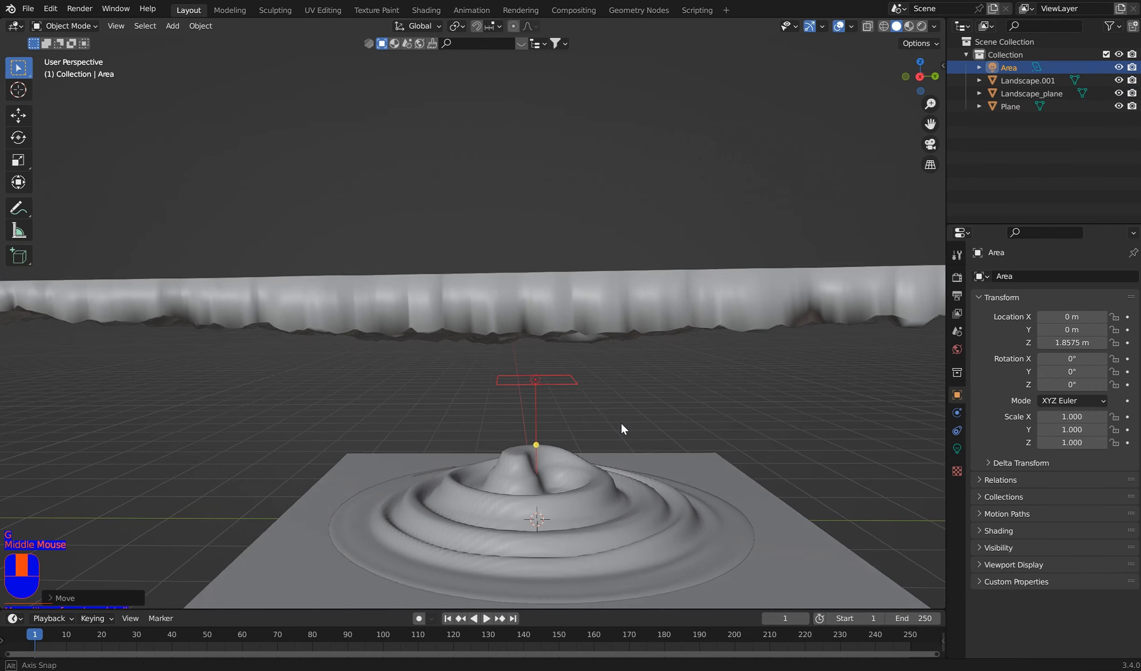
- Scale the area light by about 8.3 in a wireframe top view until it nearly spans the cloud layer
{"action": "middle_click_drag", "start_coordinate": [699, 413], "coordinate": [616, 455]}
{"action": "key", "text": "KP_7"}
{"action": "scroll", "coordinate": [607, 409], "scroll_direction": "down", "scroll_amount": 2}
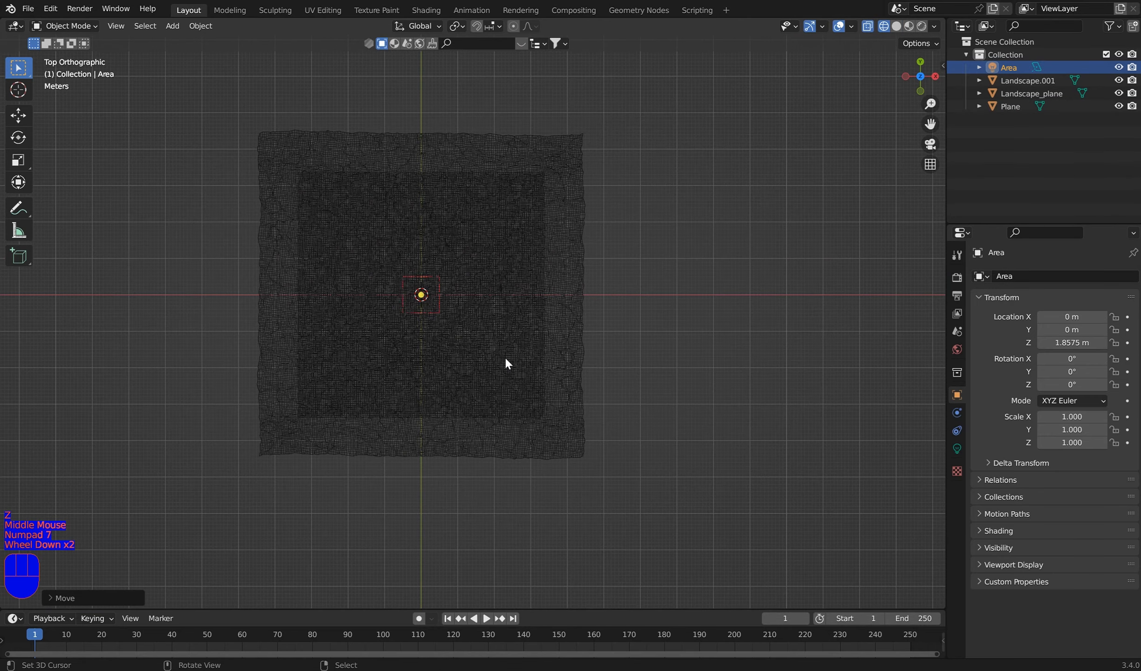
{"action": "key", "text": "s"}
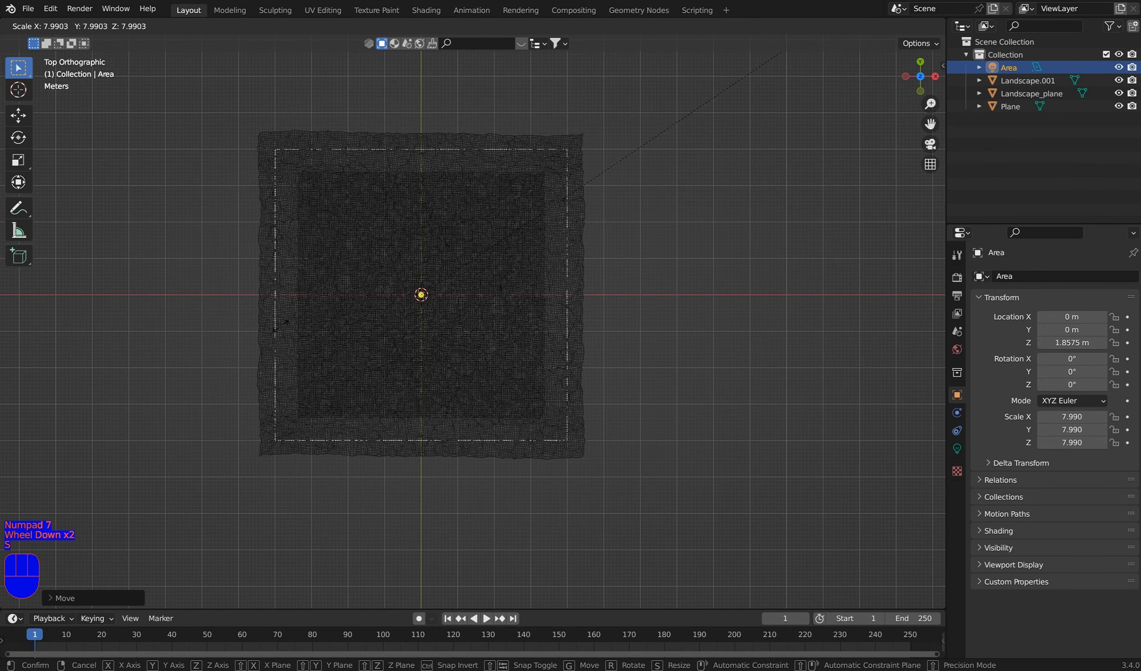
{"action": "left_click", "coordinate": [306, 301]}
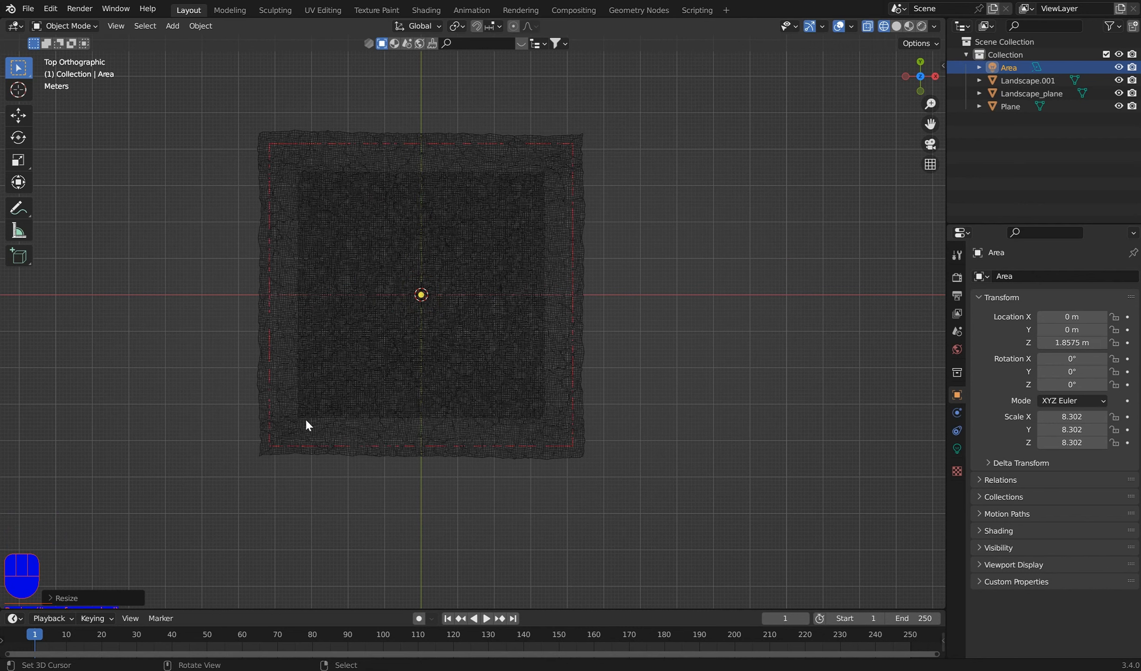
- Raise the area light along Z to about 2.93 m so it sits inside the cloud mesh
{"action": "middle_click_drag", "start_coordinate": [634, 360], "coordinate": [484, 209]}
{"action": "scroll", "coordinate": [638, 362], "scroll_direction": "up", "scroll_amount": 2}
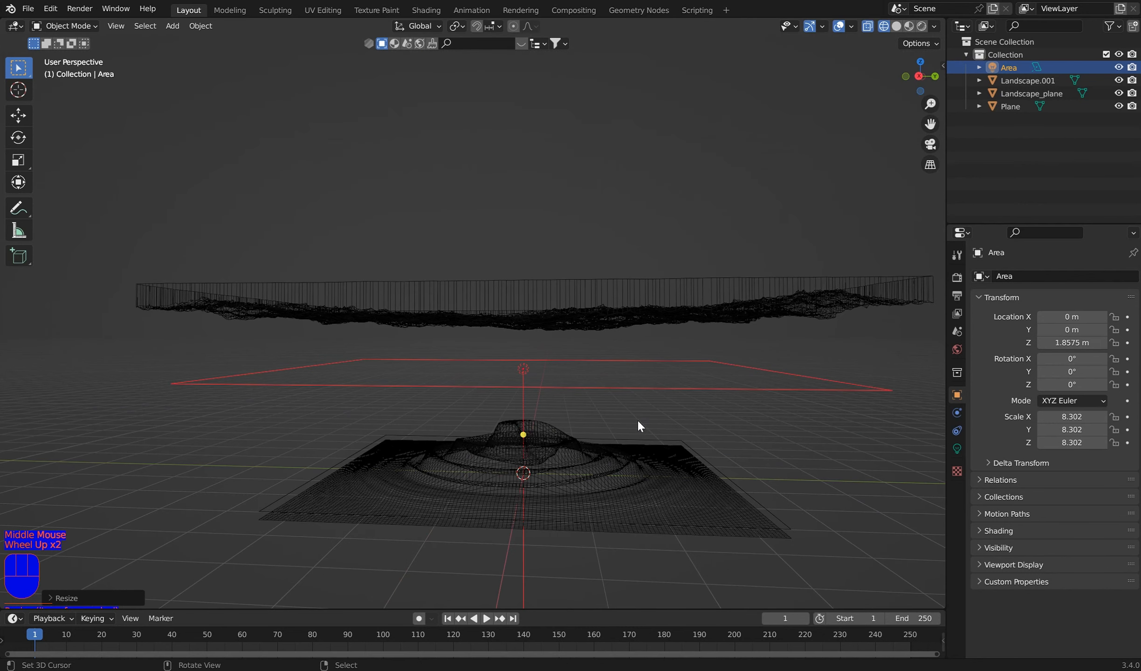
{"action": "key", "text": "KP_1"}
{"action": "key", "text": "g"}
{"action": "key", "text": "z"}
{"action": "left_click", "coordinate": [555, 366]}
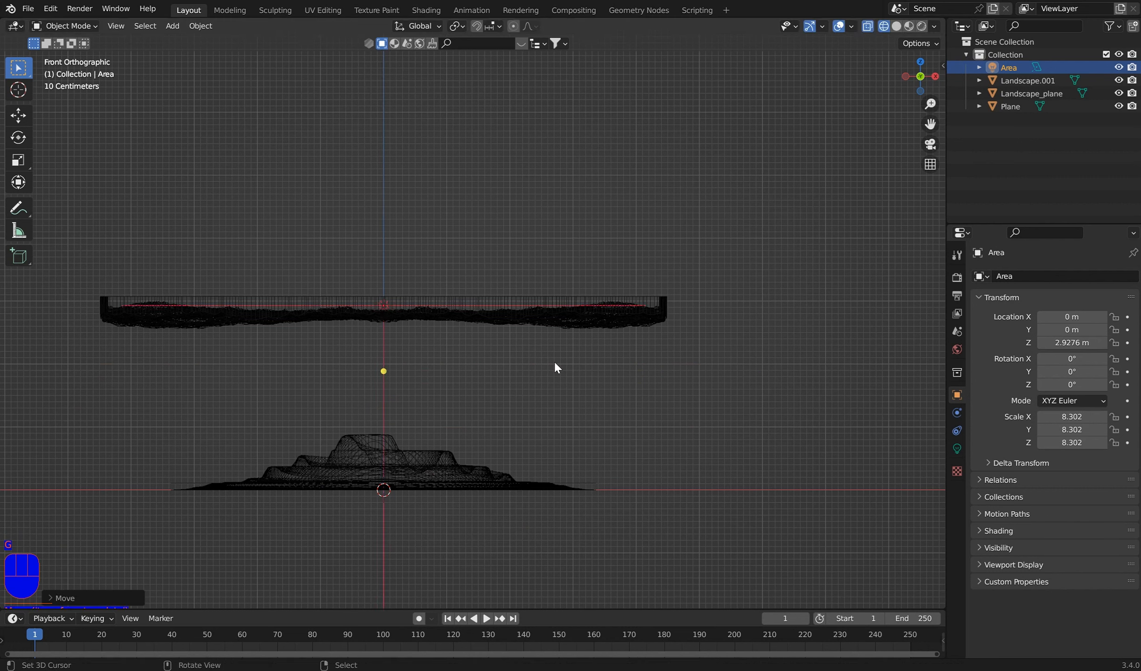
- Duplicate the area light, offset the copy about 0.27 m along X and lower it to about 2.87 m on Z
{"action": "key", "text": "shift+d"}
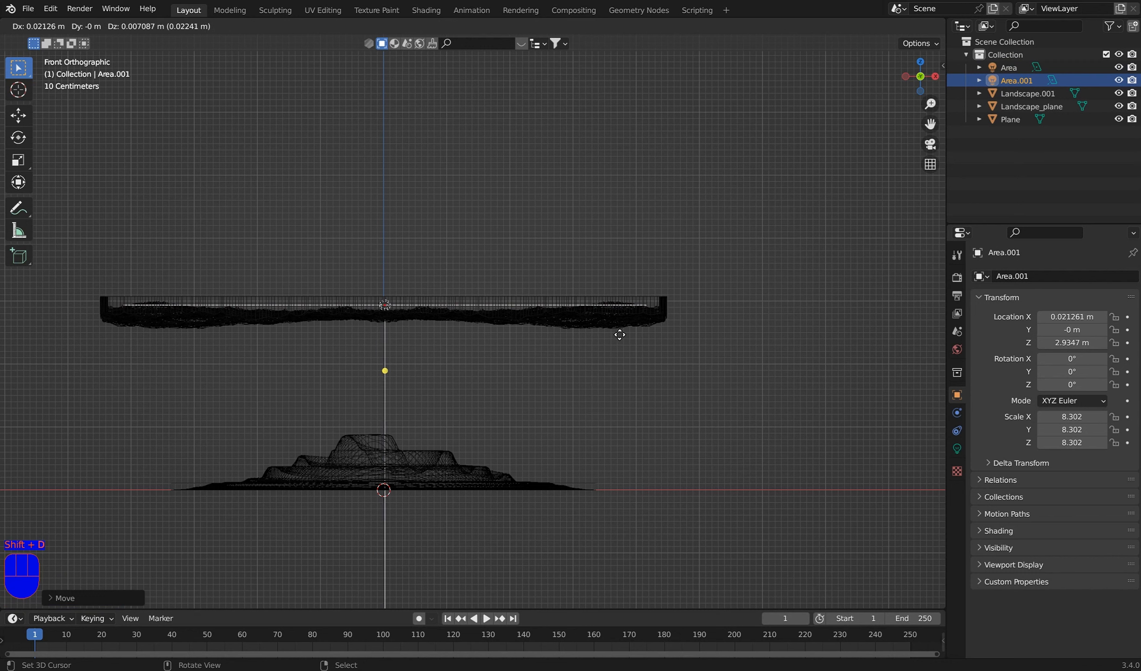
{"action": "key", "text": "x"}
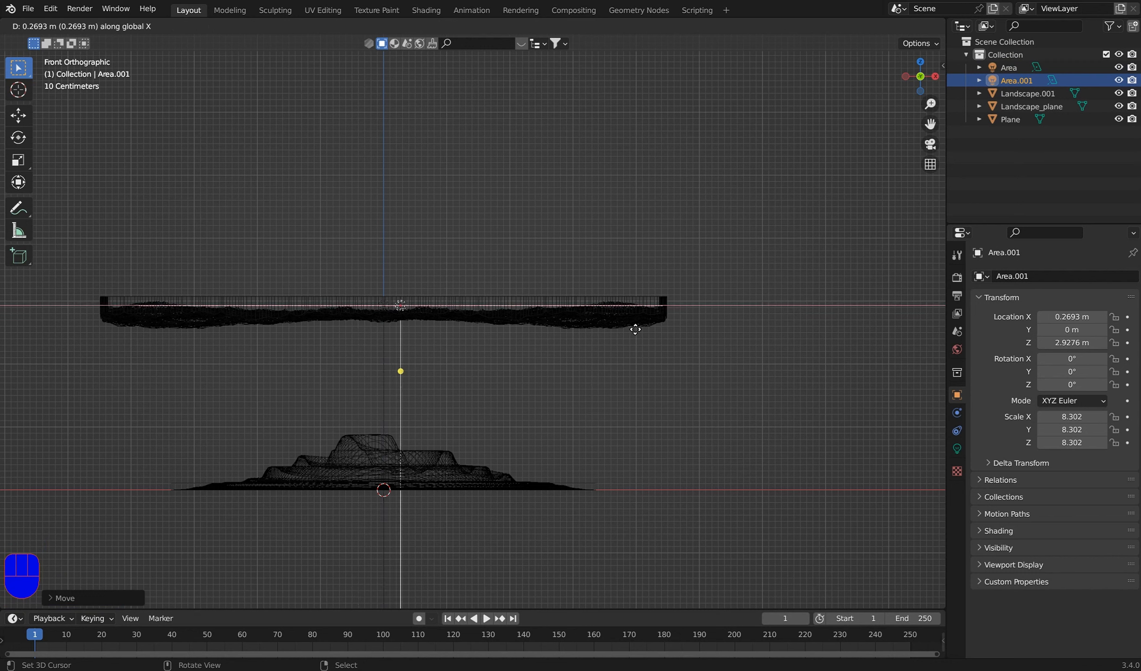
{"action": "left_click", "coordinate": [636, 334]}
{"action": "key", "text": "g"}
{"action": "key", "text": "z"}
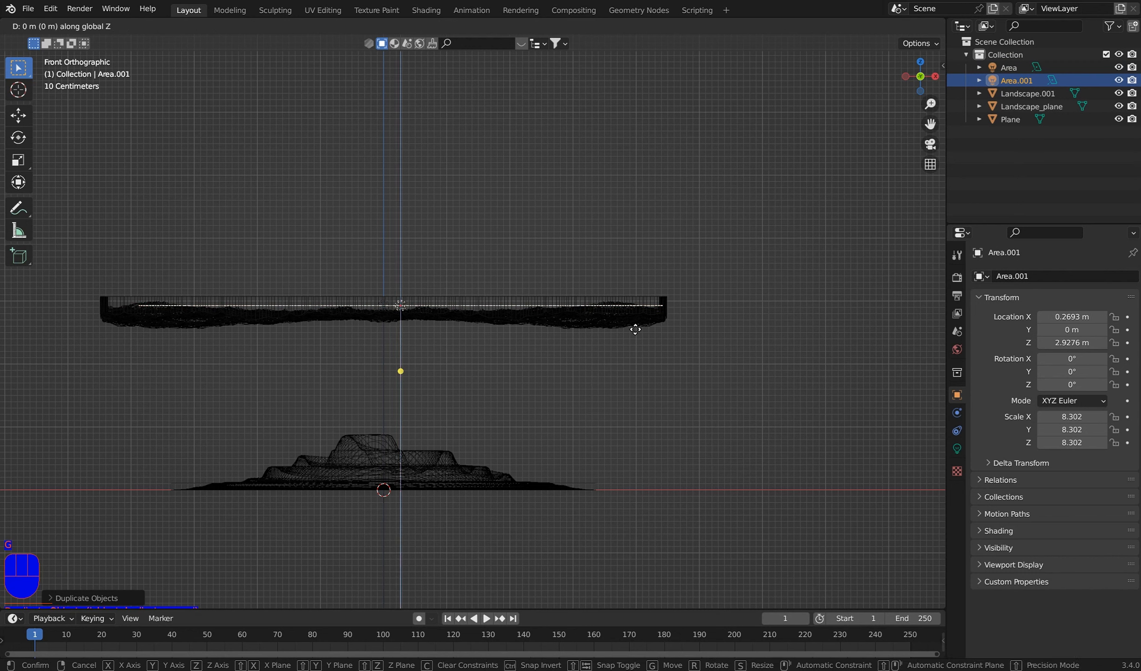
{"action": "left_click", "coordinate": [637, 331]}
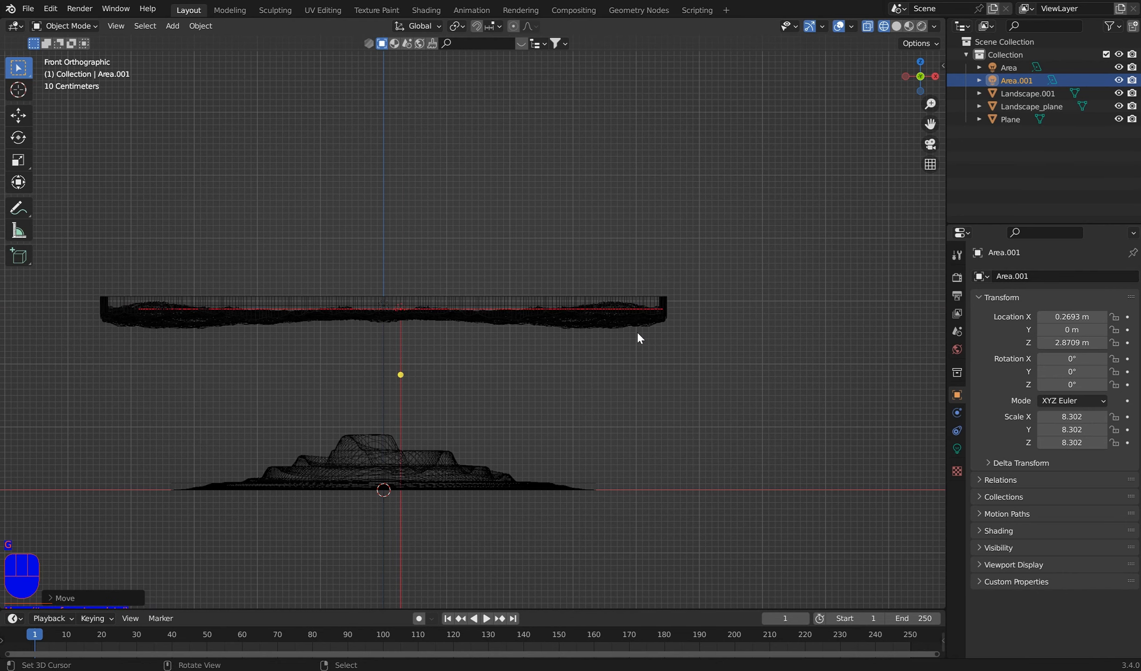
- Switch the viewport from wireframe to solid shading and save the file
{"action": "middle_click_drag", "start_coordinate": [637, 331], "coordinate": [637, 353]}
{"action": "scroll", "coordinate": [607, 314], "scroll_direction": "up", "scroll_amount": 5}
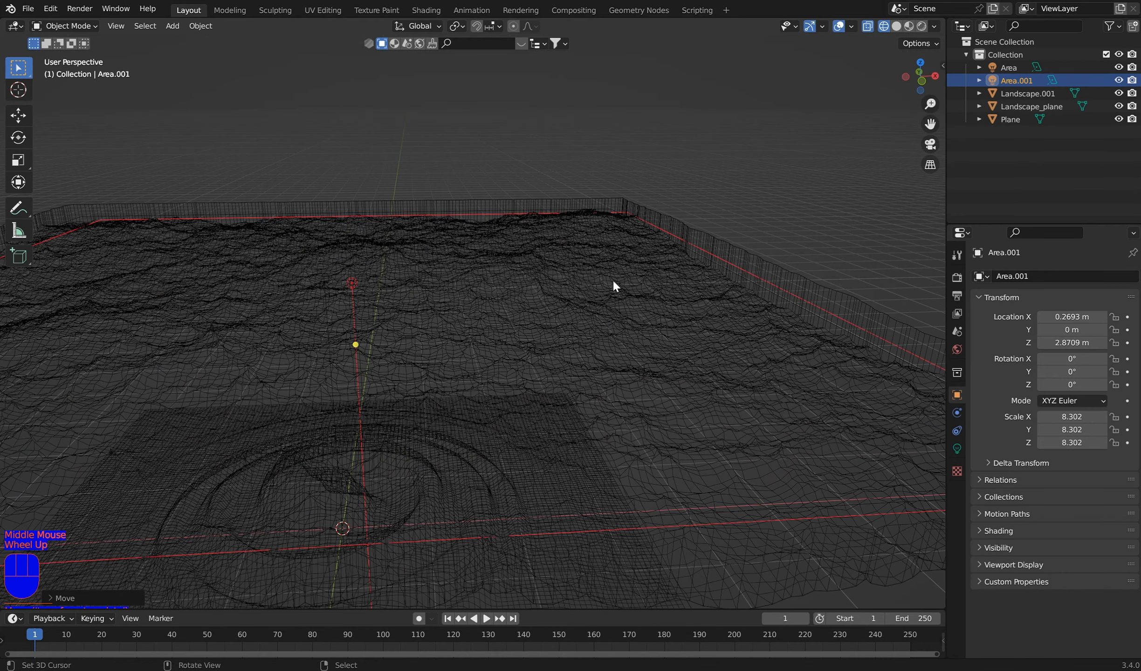
{"action": "key", "text": "z"}
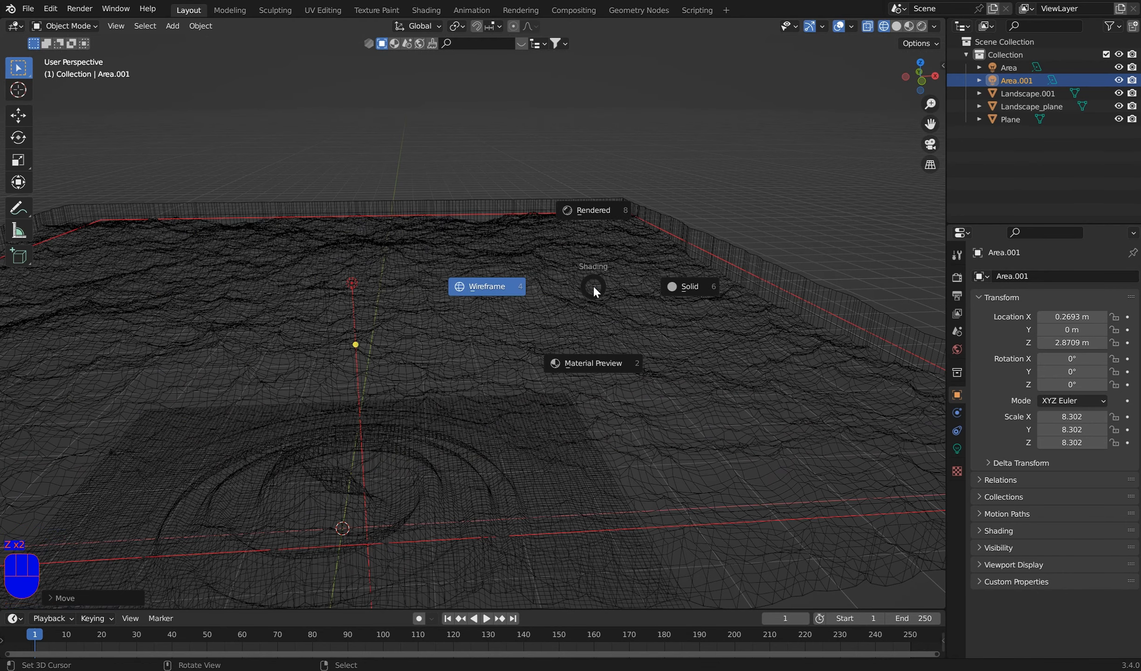
{"action": "key", "text": "Escape"}
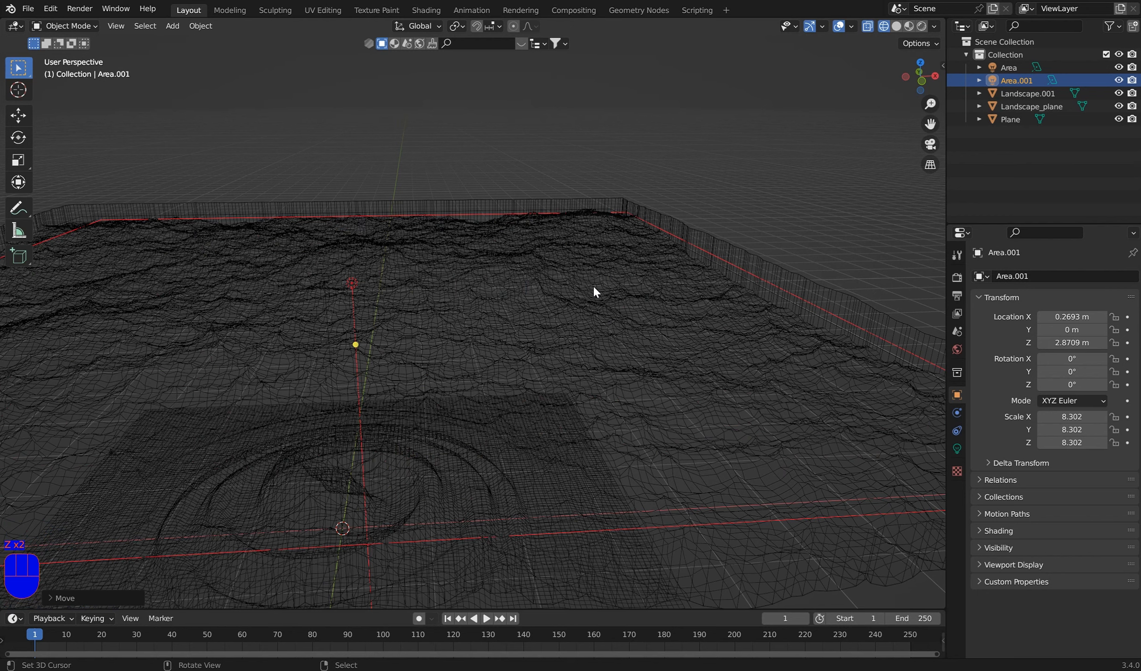
{"action": "key", "text": "z"}
{"action": "middle_click_drag", "start_coordinate": [720, 255], "coordinate": [709, 231]}
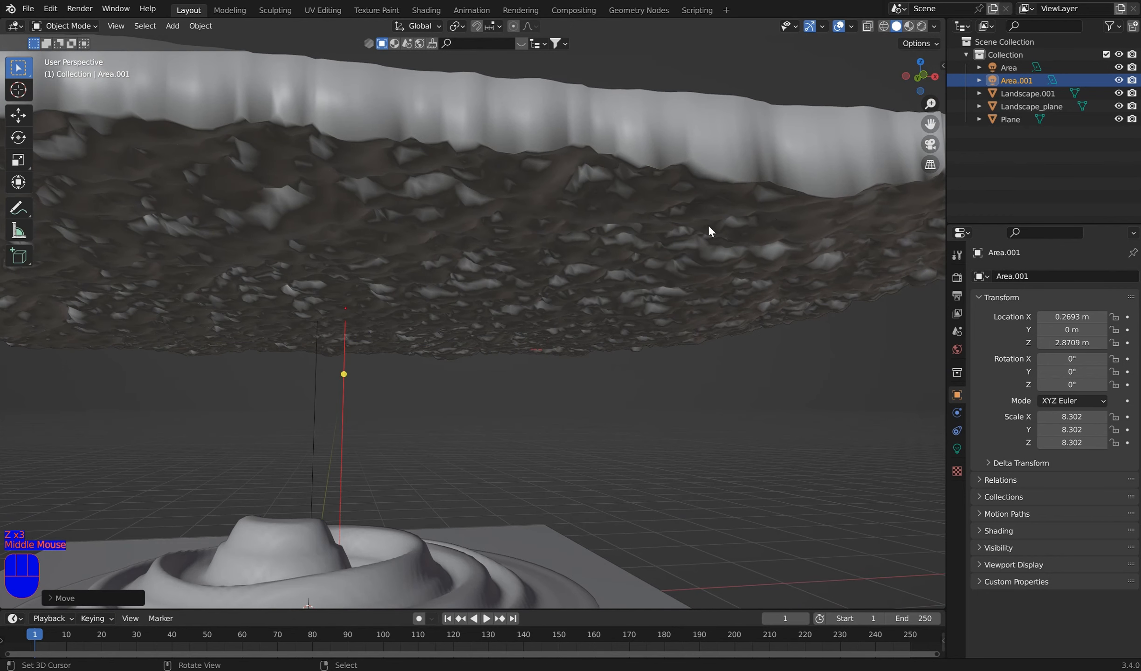
{"action": "key", "text": "ctrl+s"}
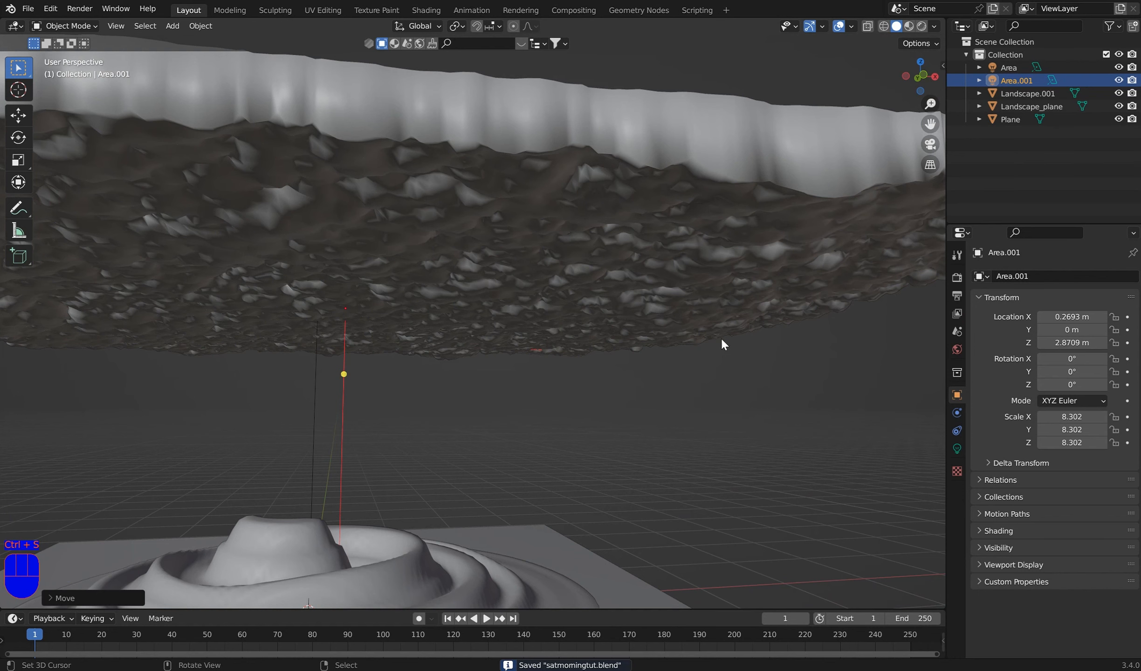
- Review the render engine and compute device settings, and examine the hill beneath the cloud layer
{"action": "middle_click_drag", "start_coordinate": [606, 378], "coordinate": [704, 313], "text": "shift"}
{"action": "middle_click_drag", "start_coordinate": [676, 328], "coordinate": [634, 316]}
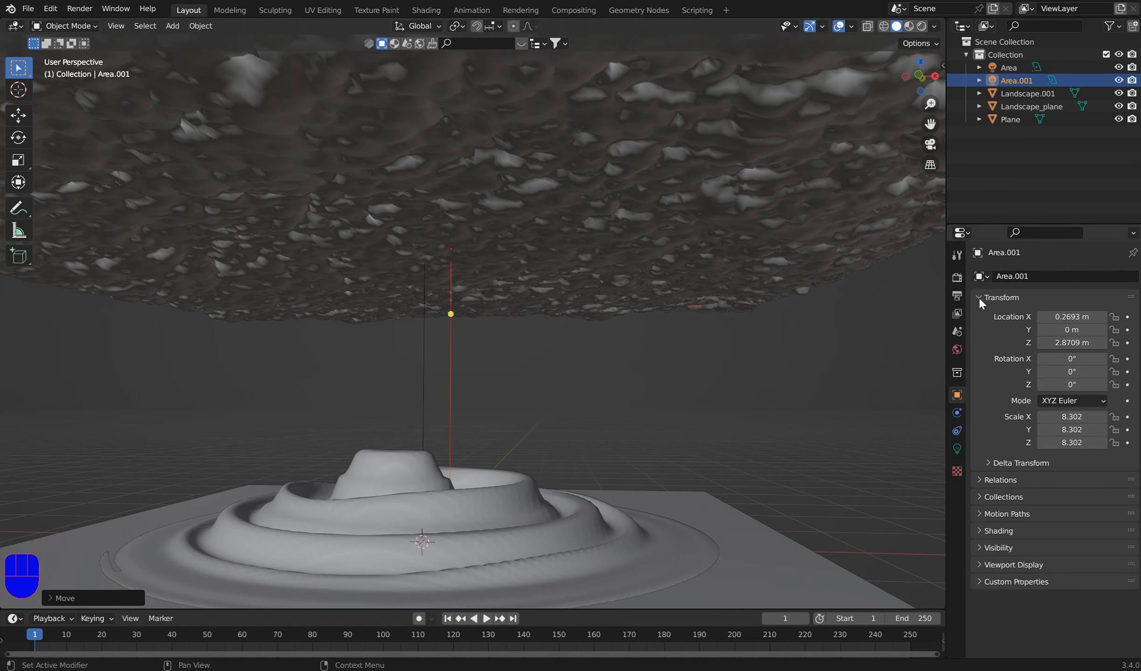
{"action": "left_click", "coordinate": [957, 277]}
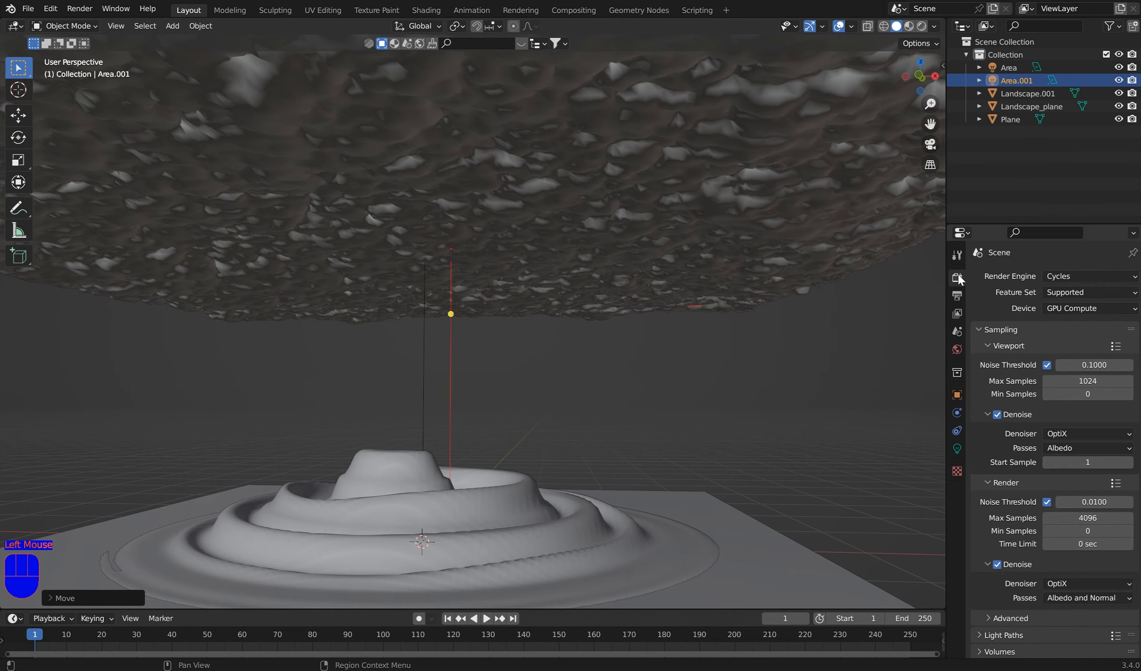
{"action": "left_click", "coordinate": [1066, 308]}
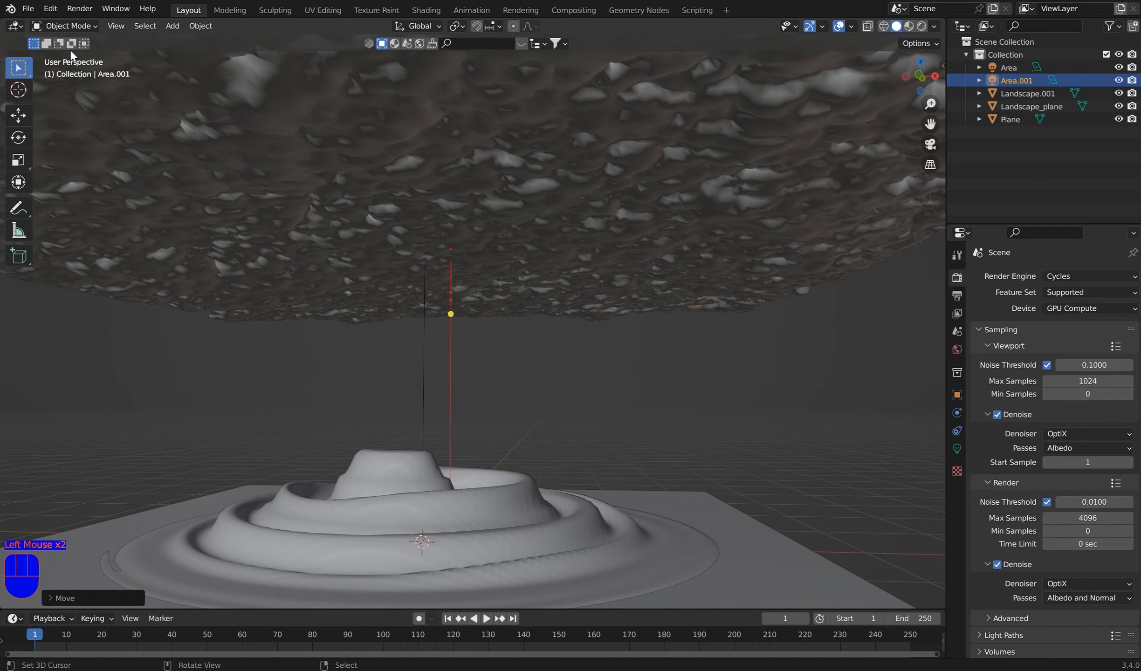
{"action": "middle_click_drag", "start_coordinate": [818, 364], "coordinate": [842, 369]}
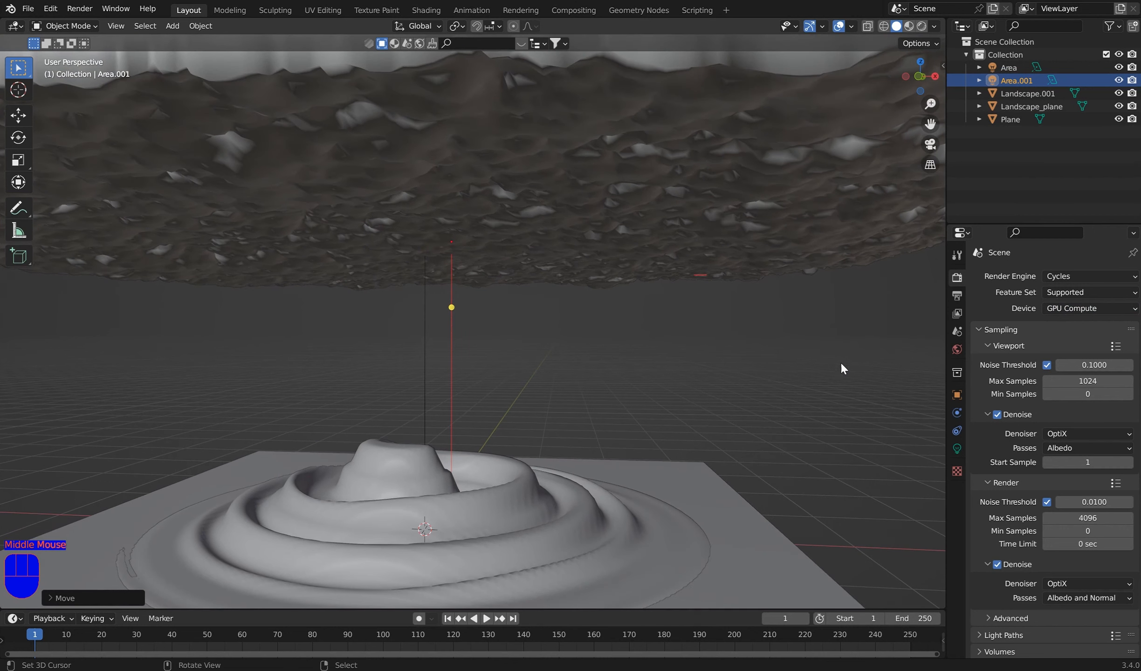
{"action": "middle_click_drag", "start_coordinate": [675, 349], "coordinate": [624, 300], "text": "shift"}
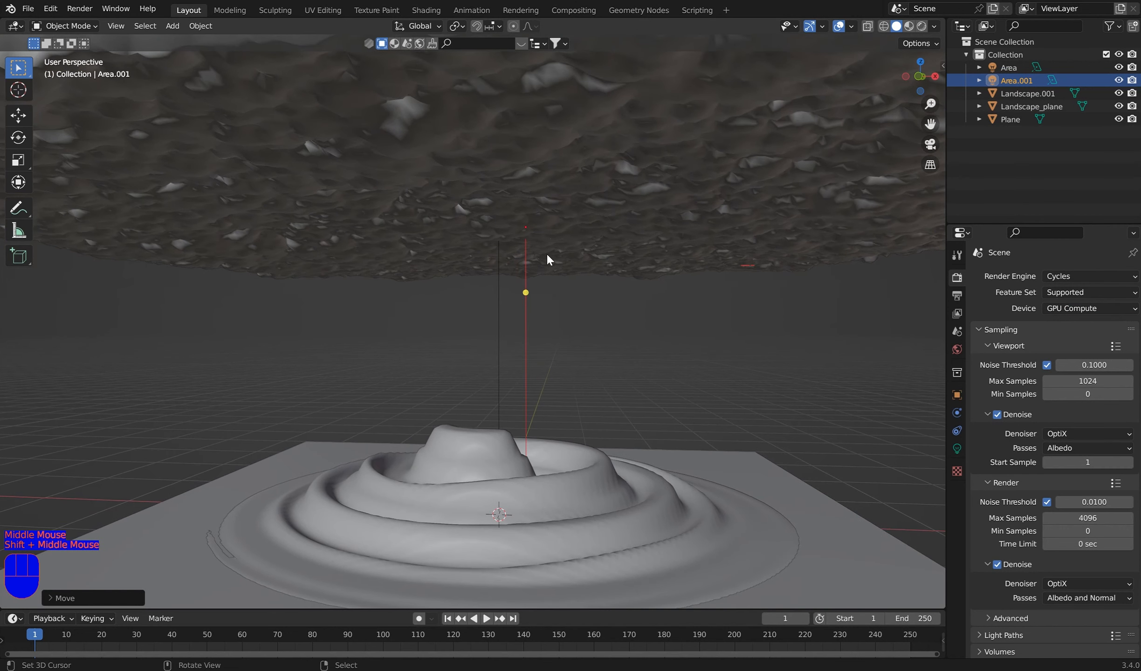
- Create a new material on the cloud mesh and remove its surface shader
{"action": "right_click", "coordinate": [587, 215]}
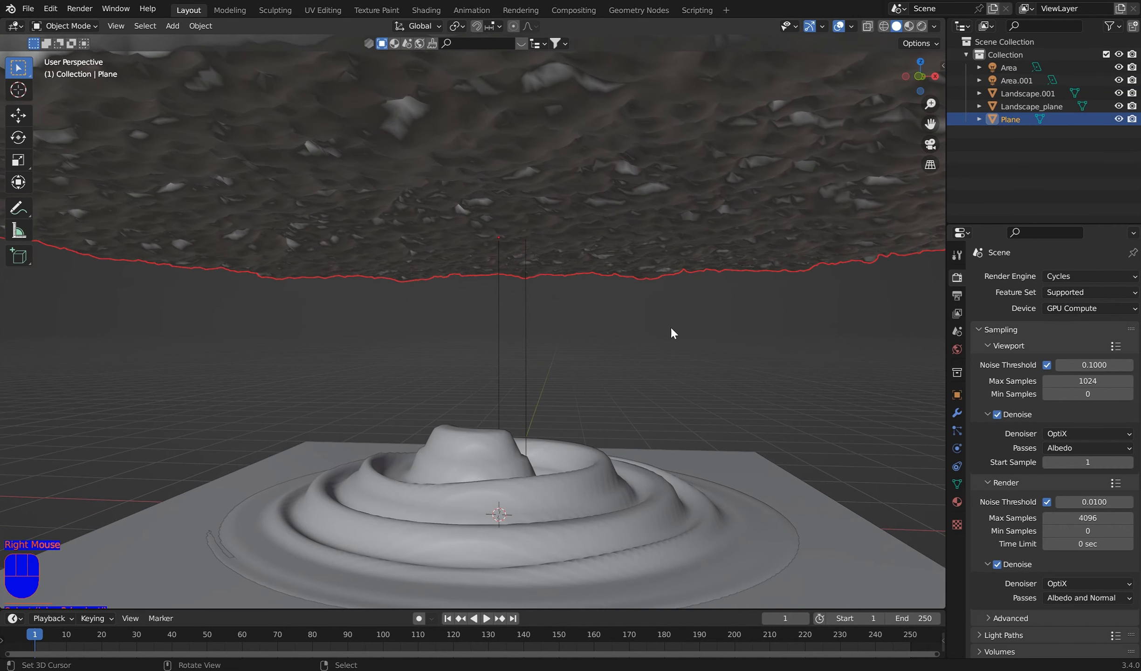
{"action": "right_click", "coordinate": [778, 209]}
{"action": "left_click", "coordinate": [956, 502]}
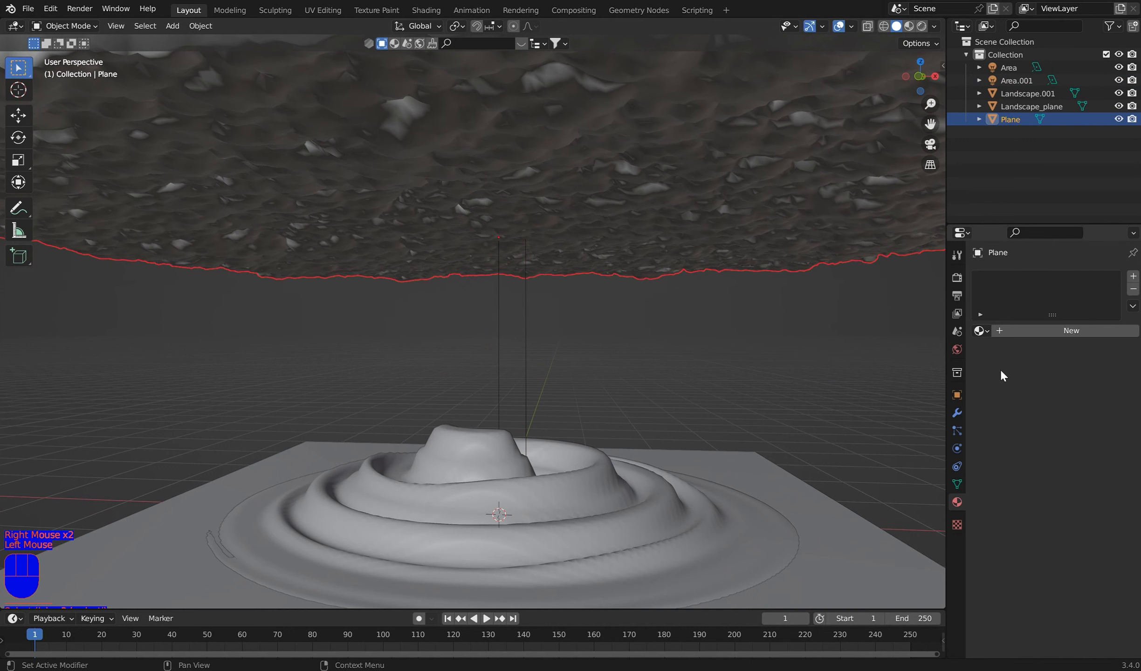
{"action": "left_click", "coordinate": [1020, 331]}
{"action": "left_click", "coordinate": [1042, 386]}
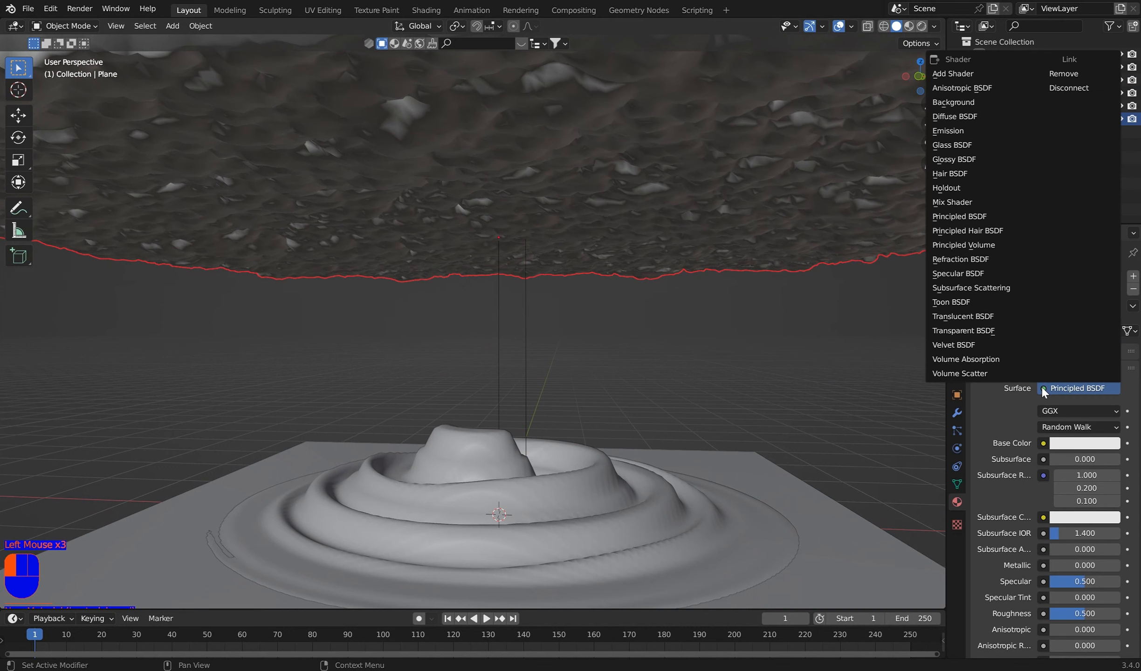
{"action": "left_click", "coordinate": [1038, 385]}
{"action": "left_click", "coordinate": [1070, 75]}
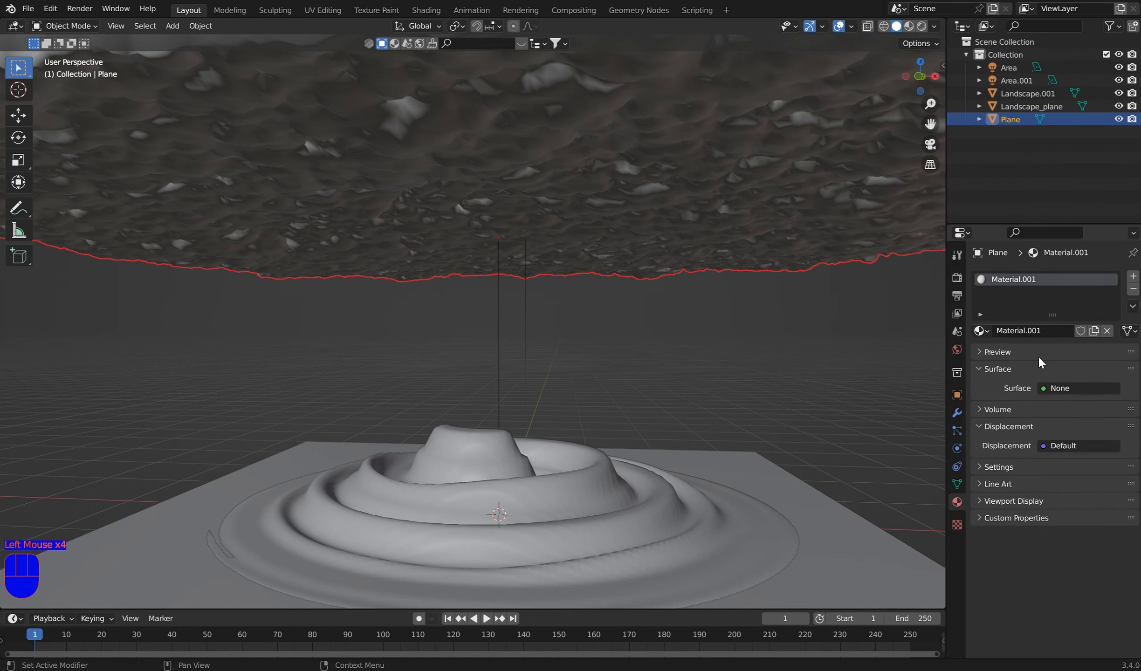
- Assign a Principled Volume shader as the volume of the cloud mesh's material
{"action": "left_click", "coordinate": [980, 409]}
{"action": "left_click", "coordinate": [982, 368]}
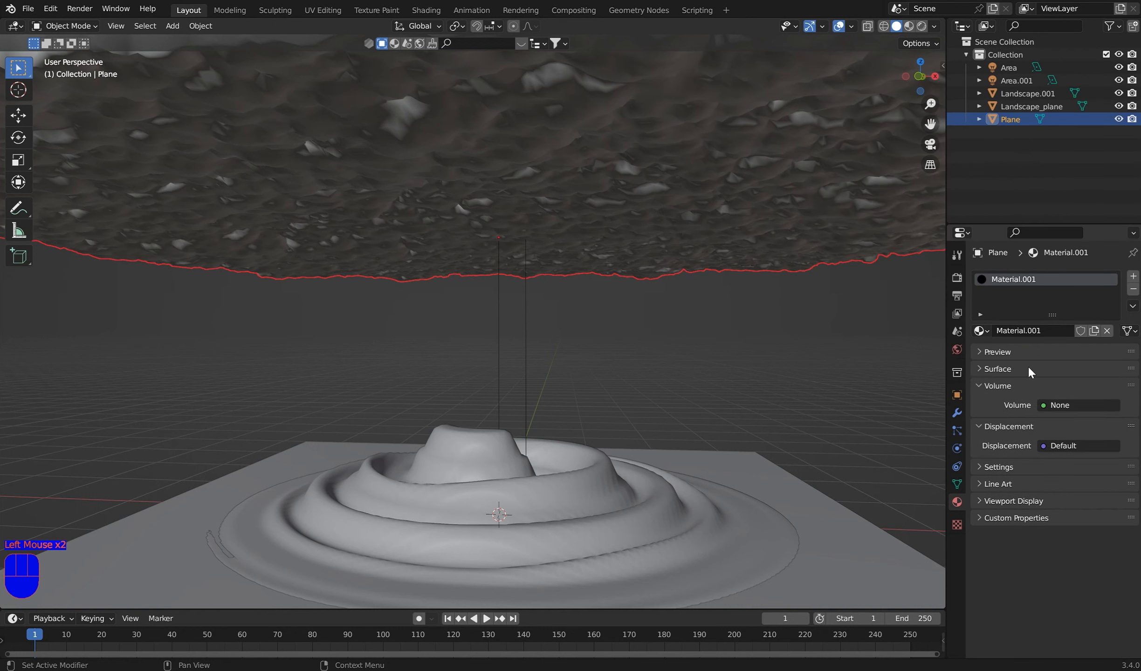
{"action": "left_click", "coordinate": [1040, 404]}
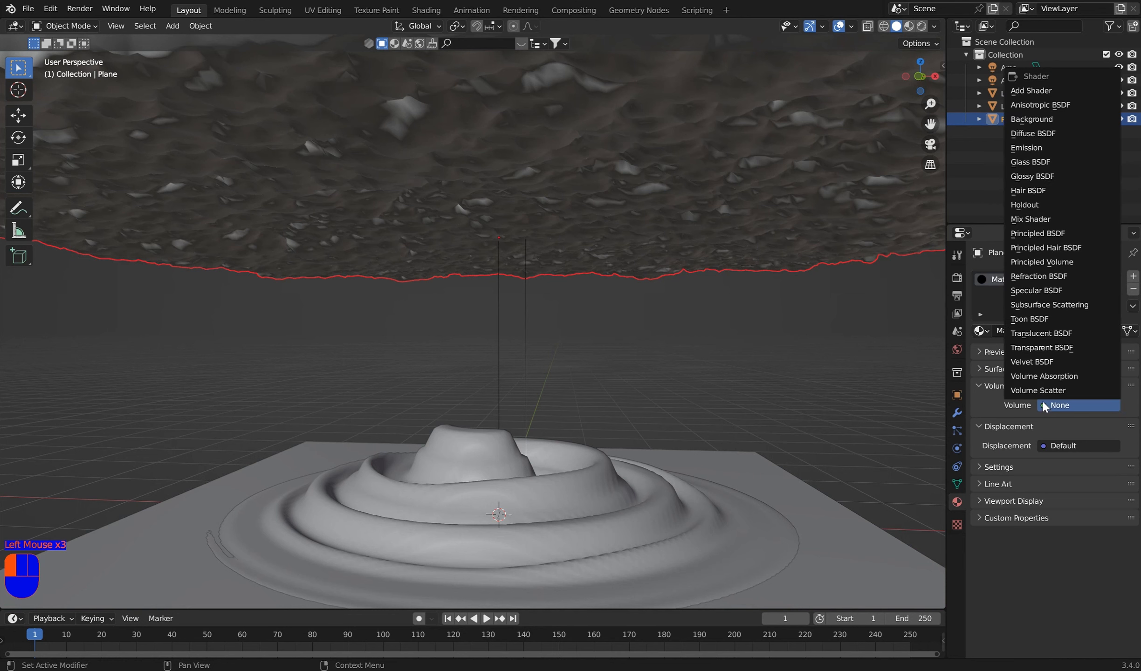
{"action": "left_click", "coordinate": [1057, 263]}
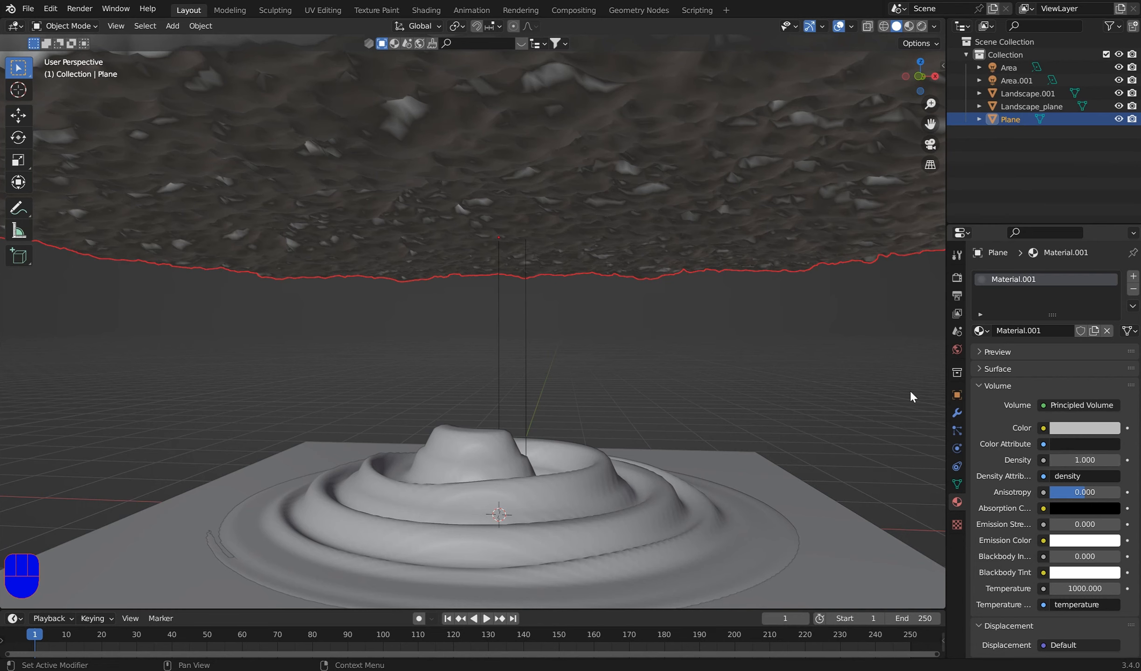
- Switch the viewport to rendered shading with Scene Lights and Scene World enabled
{"action": "left_click", "coordinate": [921, 25]}
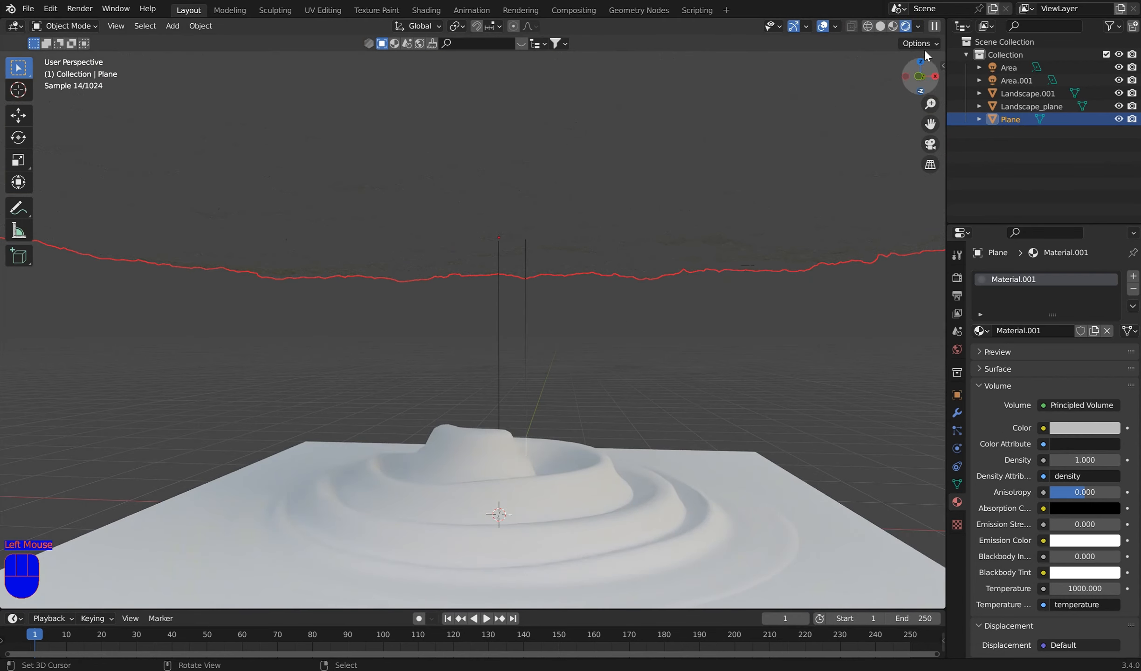
{"action": "left_click", "coordinate": [919, 25]}
{"action": "left_click", "coordinate": [854, 89]}
{"action": "left_click", "coordinate": [841, 104]}
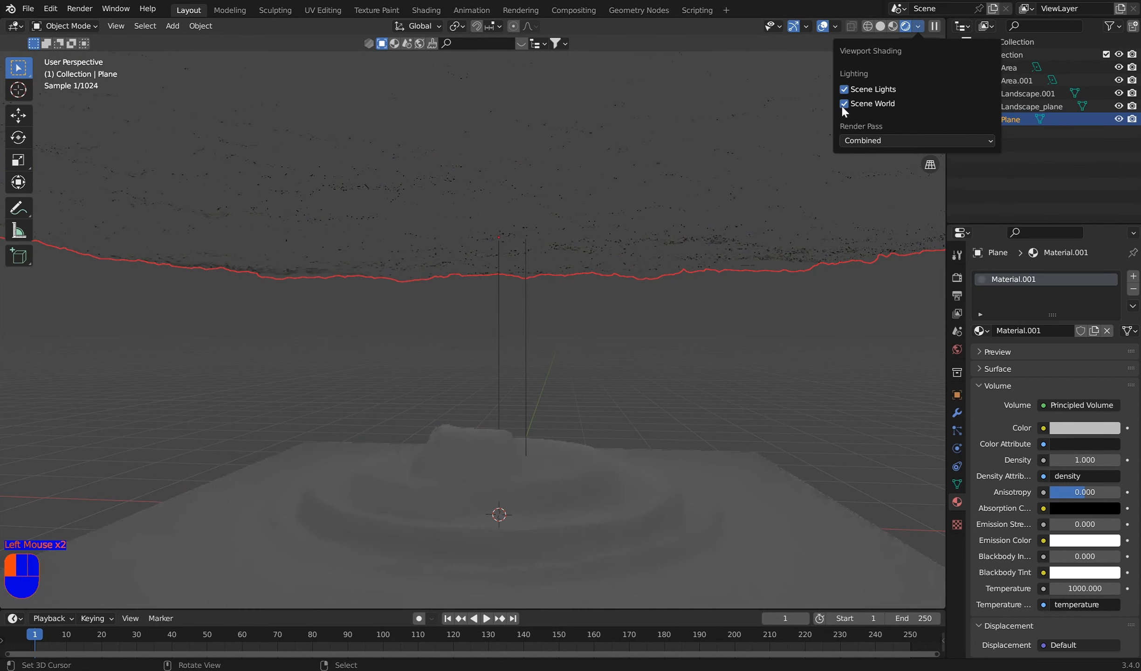
- Recalculate all normals of the cloud mesh to the outside and return to Object Mode
{"action": "right_click", "coordinate": [660, 195]}
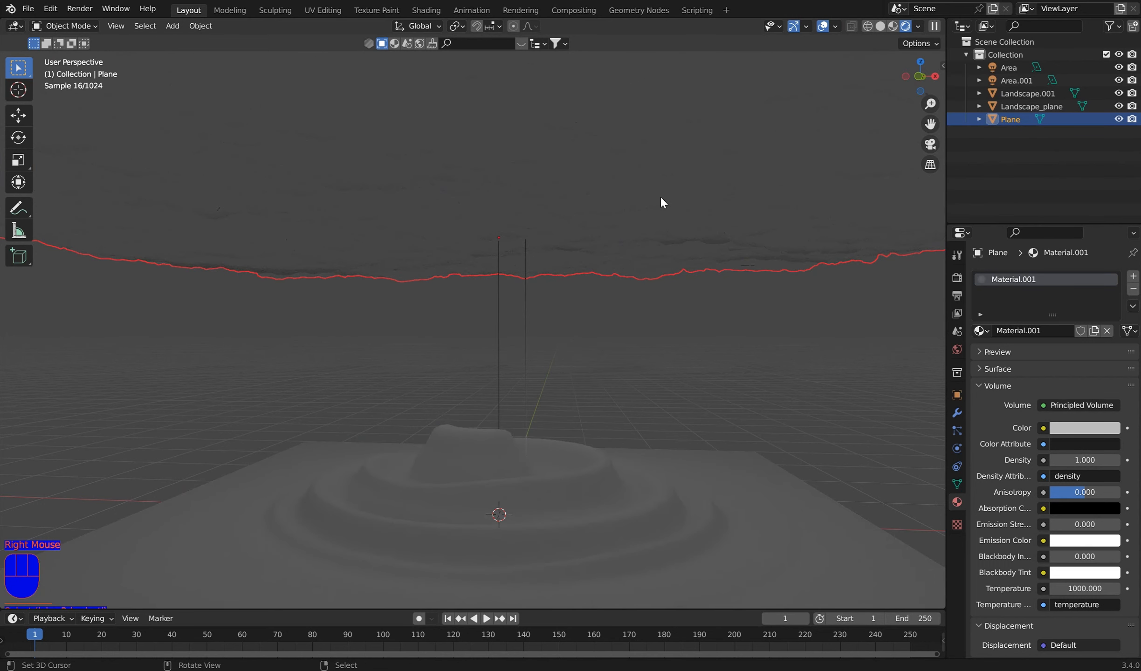
{"action": "key", "text": "Tab"}
{"action": "key", "text": "a"}
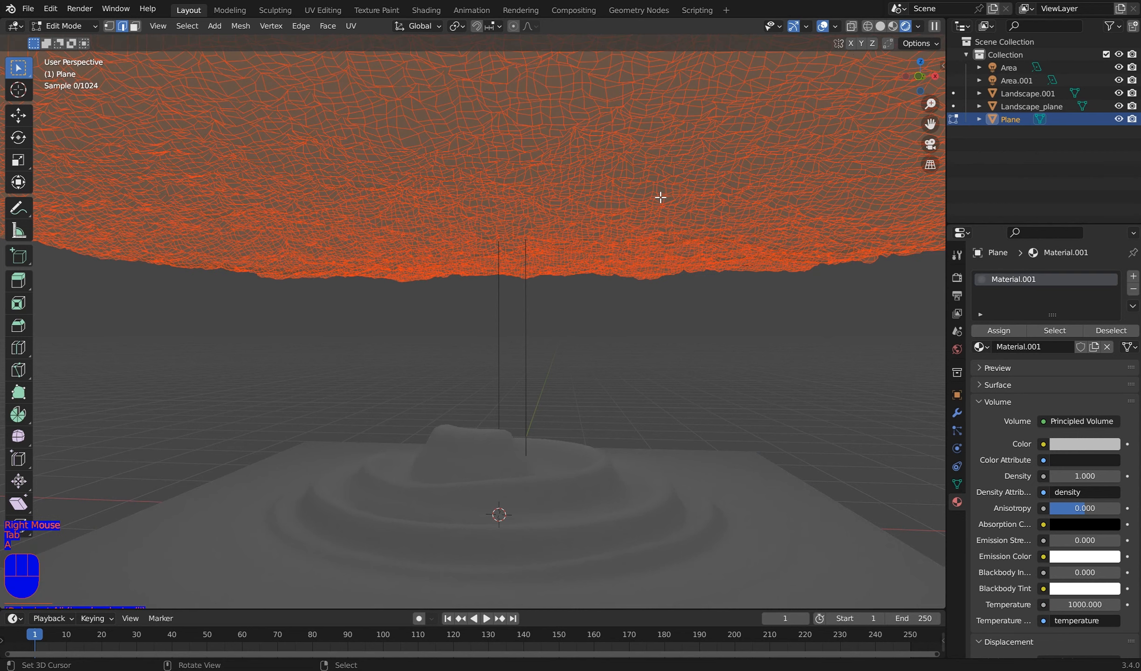
{"action": "key", "text": "alt+n"}
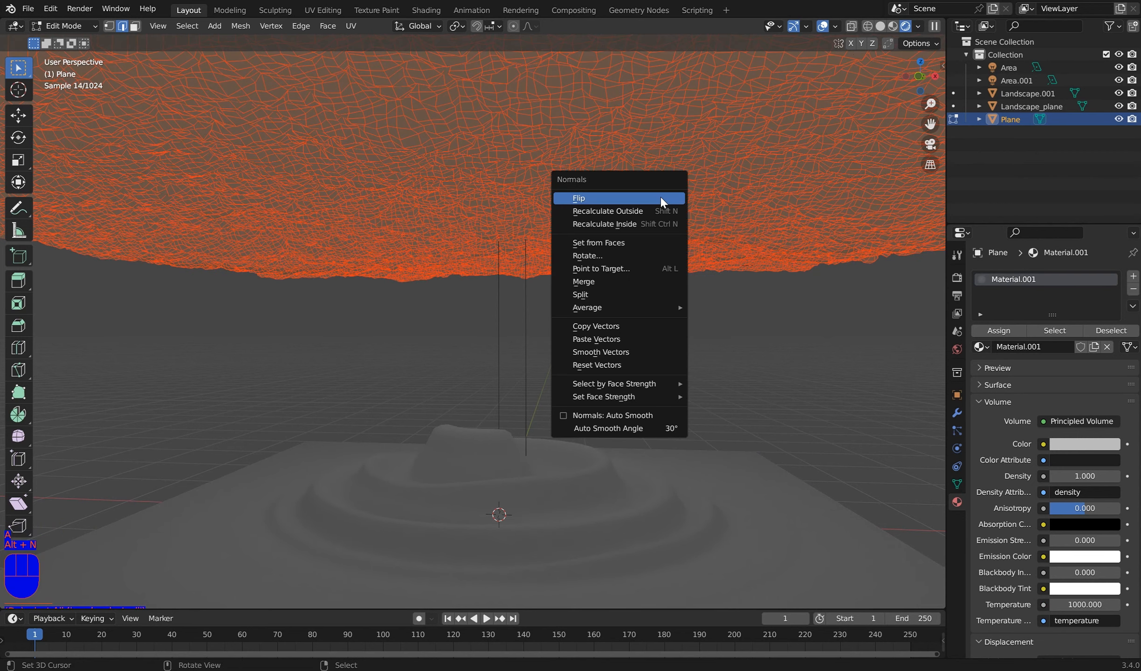
{"action": "left_click", "coordinate": [633, 211]}
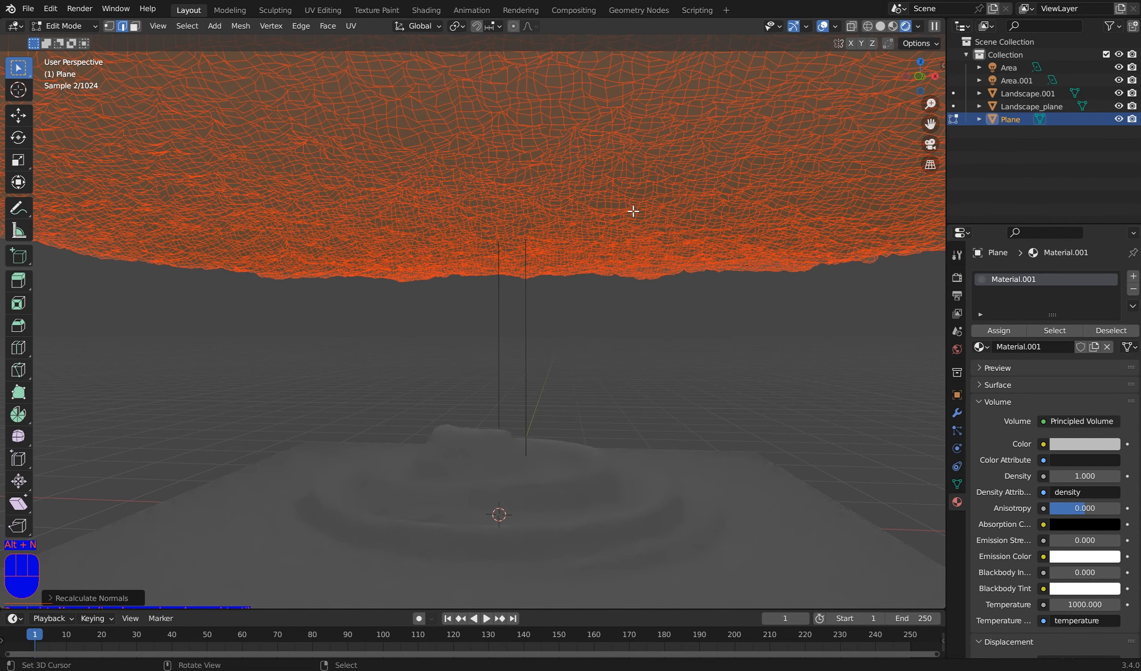
{"action": "key", "text": "Tab"}
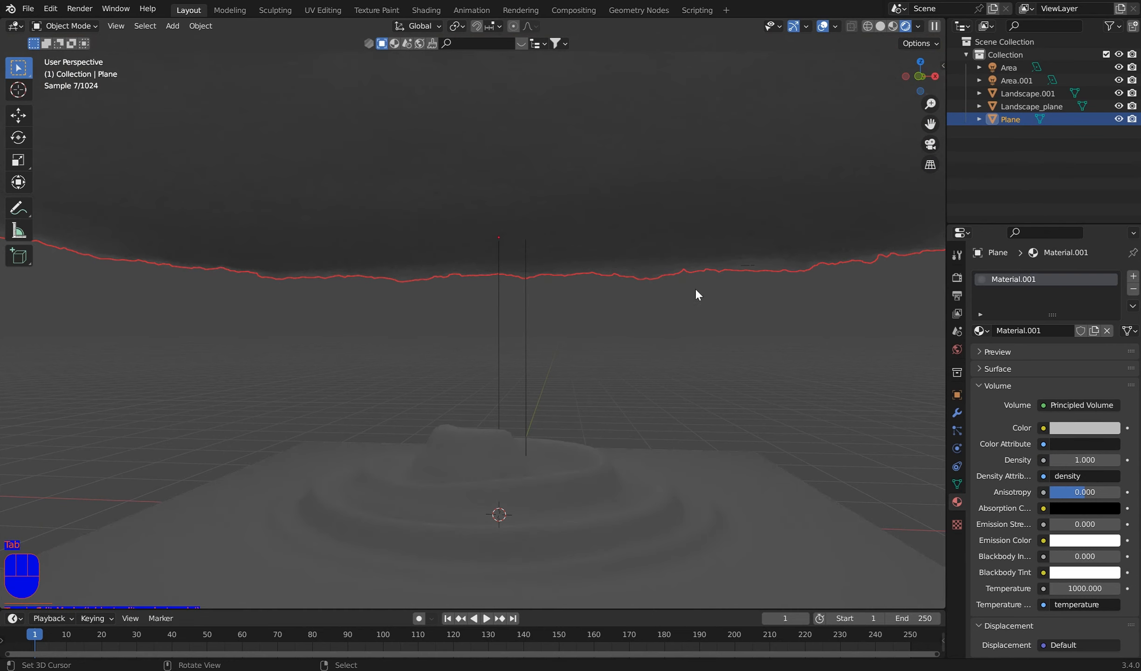
- Set the power of the first area light, Area, to 900000 W
{"action": "right_click", "coordinate": [500, 287]}
{"action": "left_click", "coordinate": [1072, 366]}
{"action": "type", "text": "900000"}
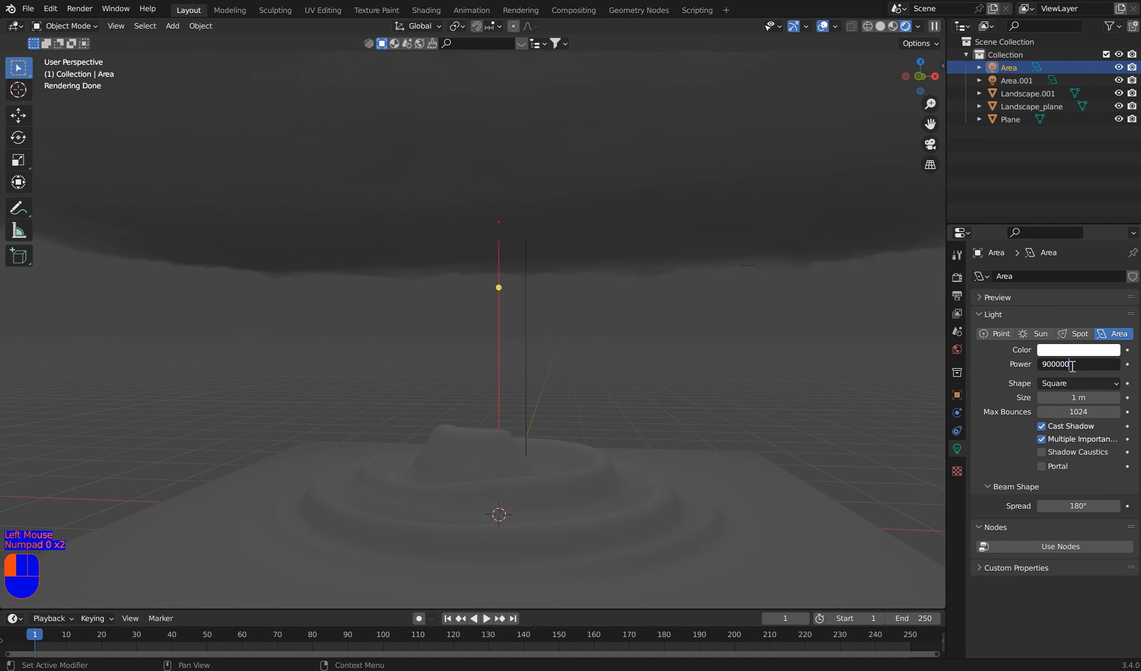
{"action": "key", "text": "Return"}
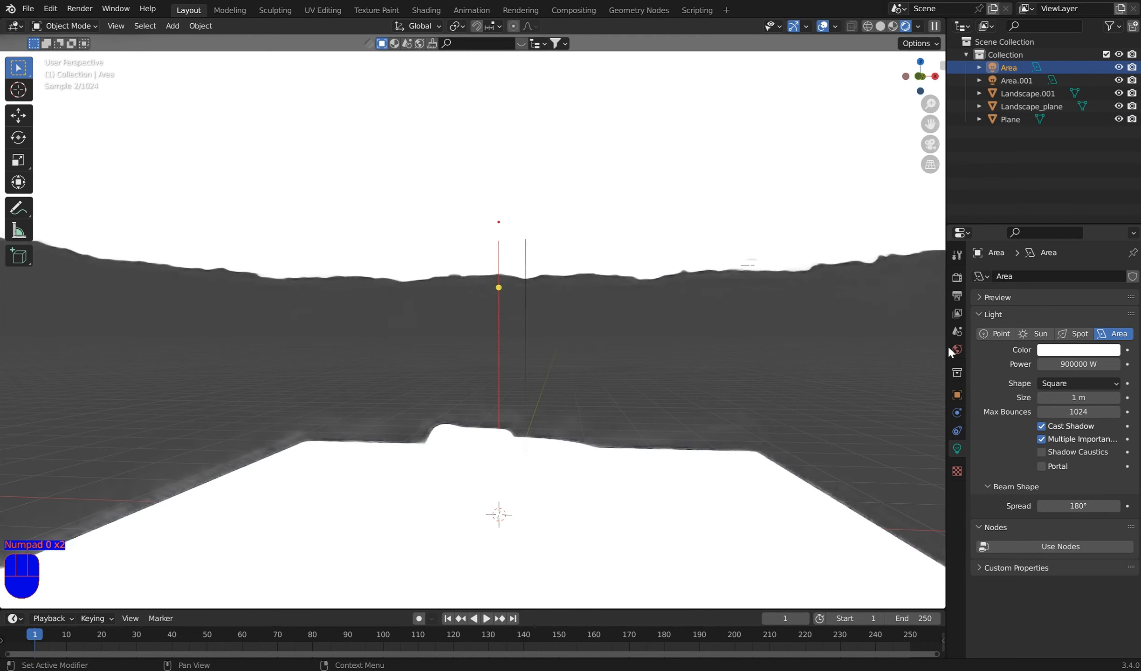
- Change the colour of the first area light to a saturated orange
{"action": "left_click", "coordinate": [1088, 351]}
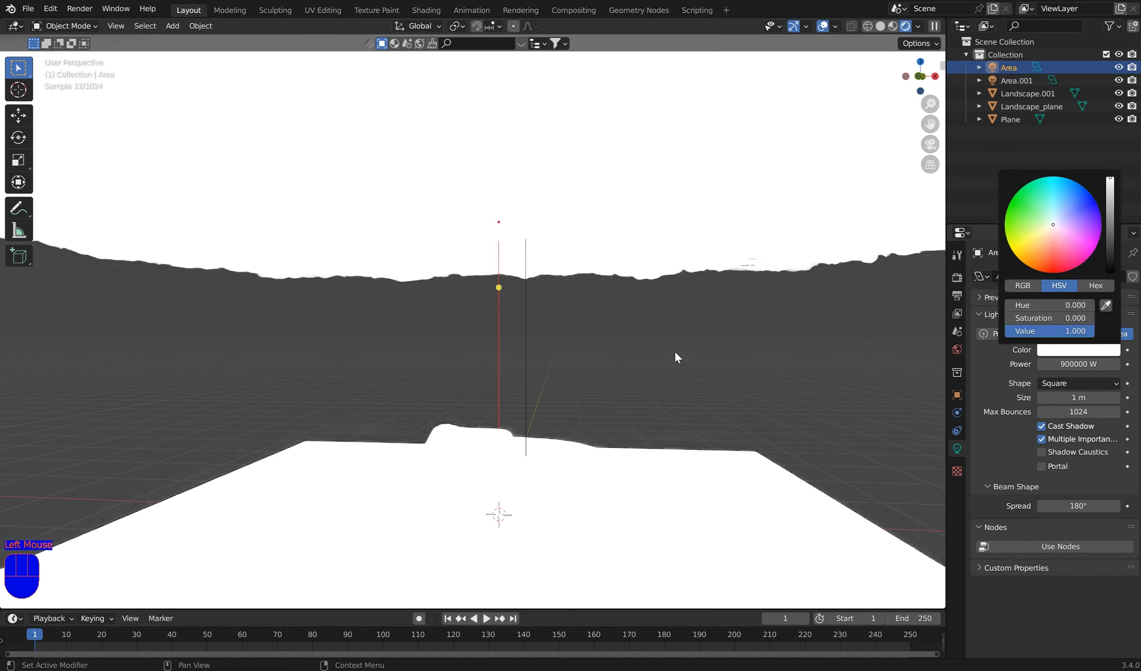
{"action": "left_click_drag", "start_coordinate": [1059, 367], "coordinate": [1058, 368]}
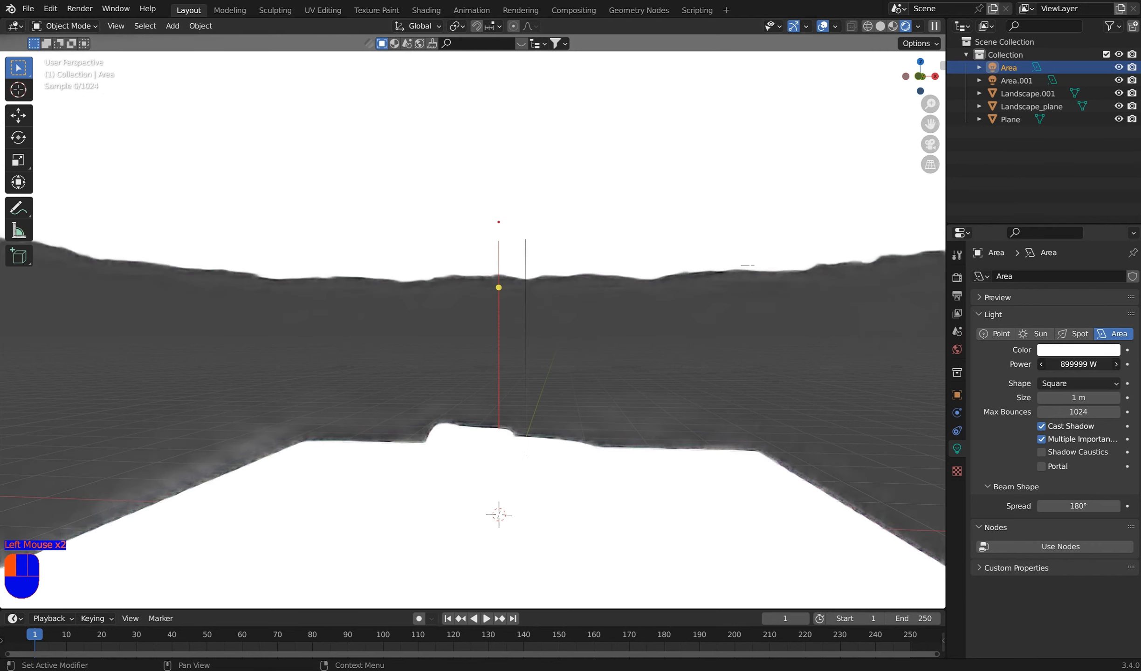
{"action": "left_click", "coordinate": [1063, 351]}
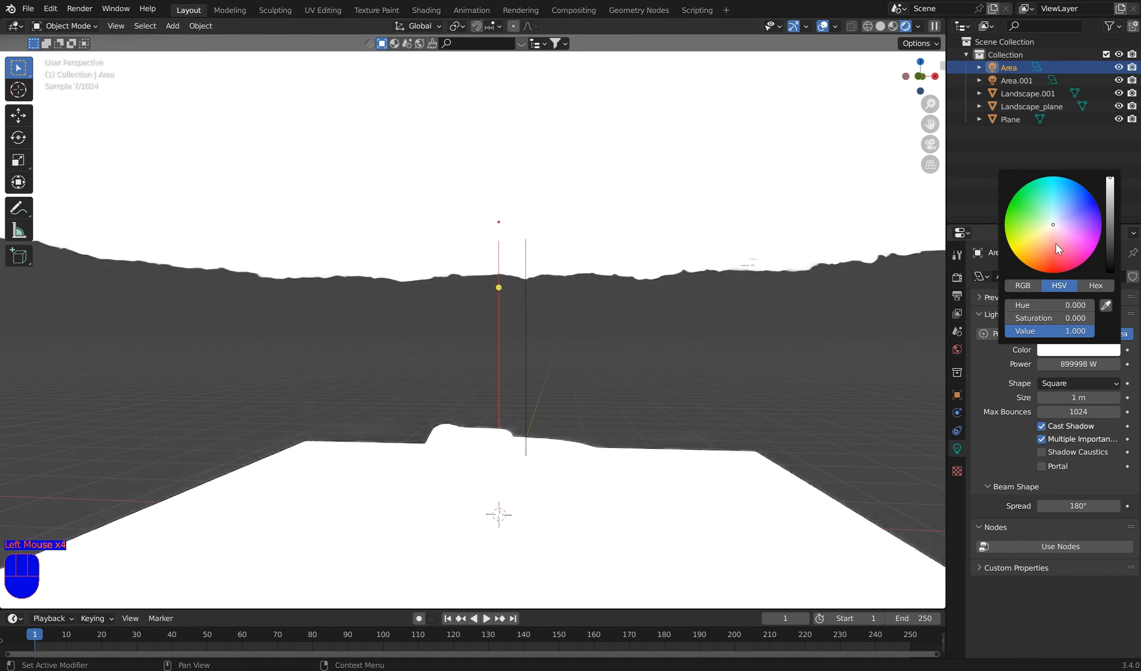
{"action": "left_click", "coordinate": [1037, 250]}
{"action": "left_click_drag", "start_coordinate": [1037, 250], "coordinate": [1034, 269]}
- Set the volume density of the cloud mesh's material to 10
{"action": "right_click", "coordinate": [929, 526]}
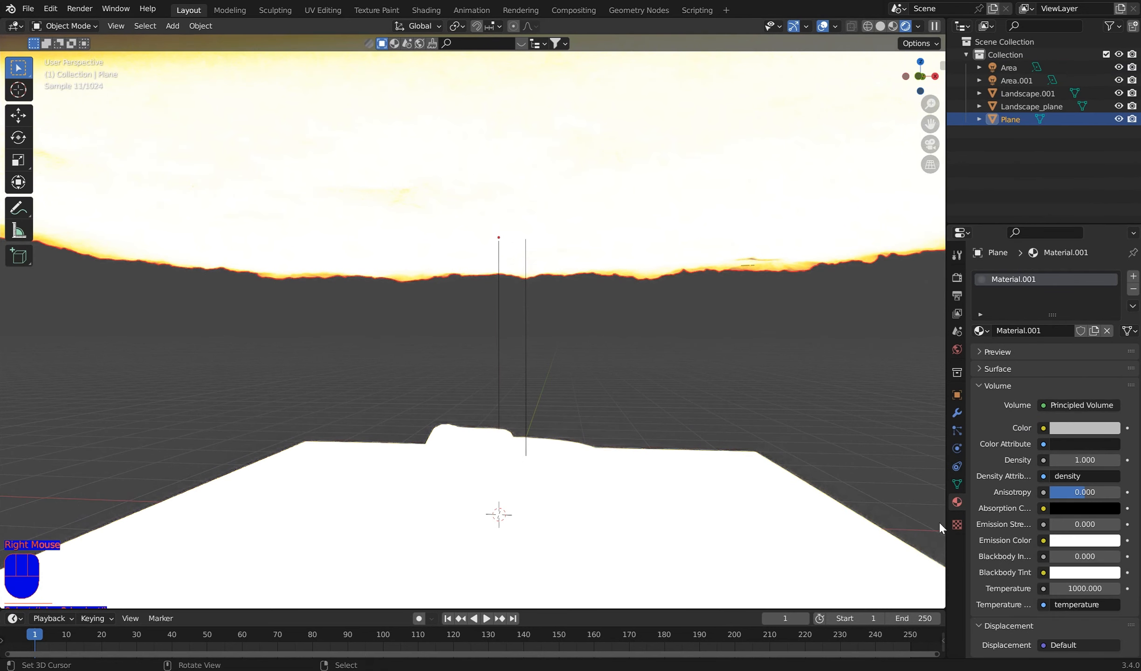
{"action": "left_click", "coordinate": [1096, 460]}
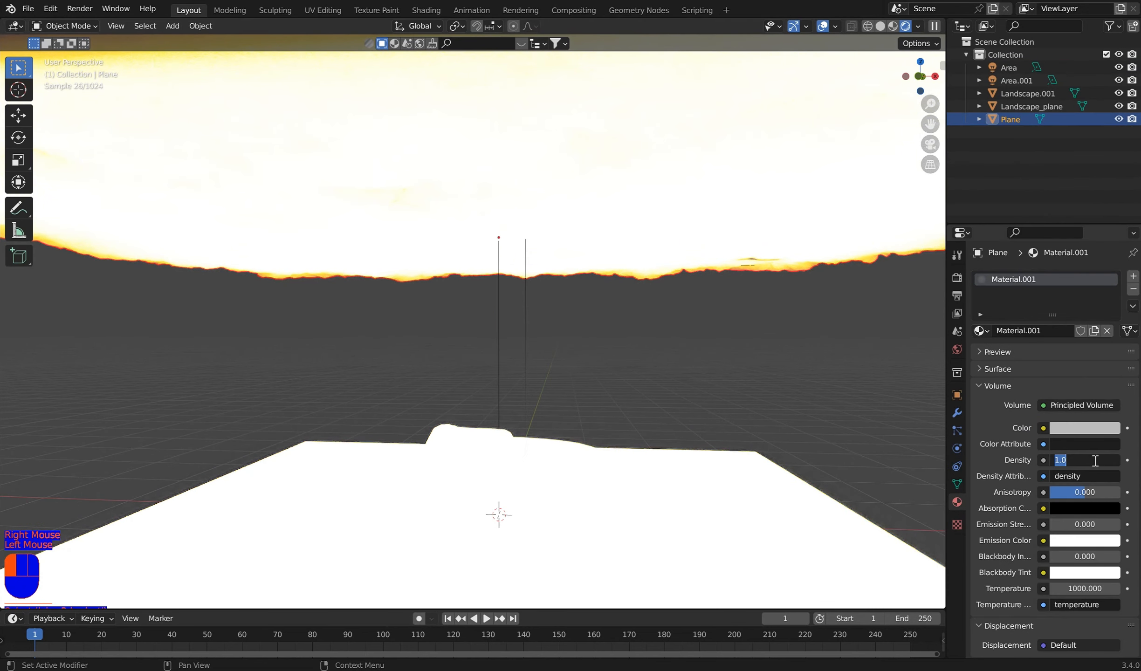
{"action": "type", "text": "10"}
{"action": "key", "text": "Return"}
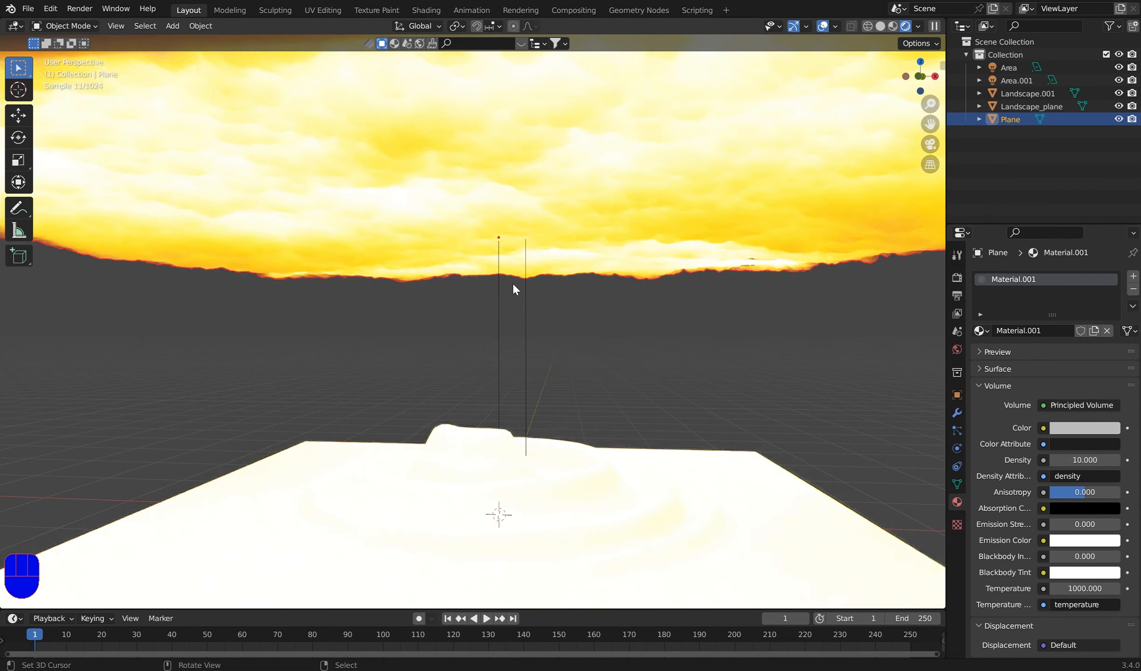
- Colour the second area light, Area.001, light blue with hue 0.524 and saturation 0.746
{"action": "right_click", "coordinate": [525, 284]}
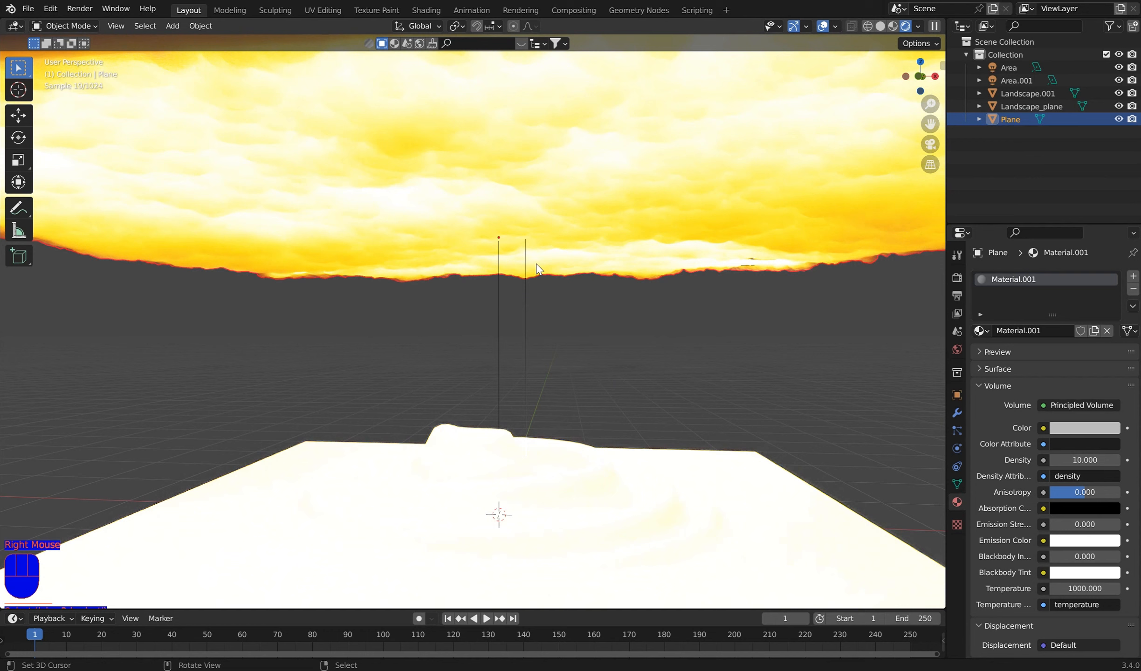
{"action": "right_click", "coordinate": [526, 292]}
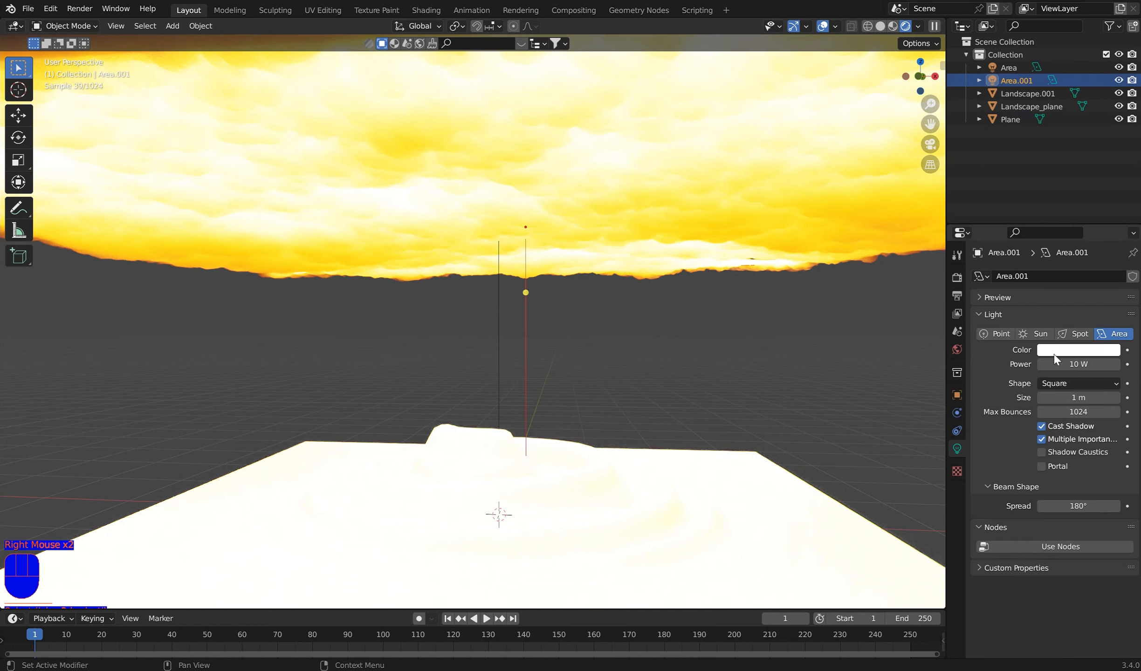
{"action": "left_click", "coordinate": [1072, 349]}
{"action": "left_click", "coordinate": [1049, 245]}
{"action": "left_click_drag", "start_coordinate": [1050, 245], "coordinate": [1056, 202]}
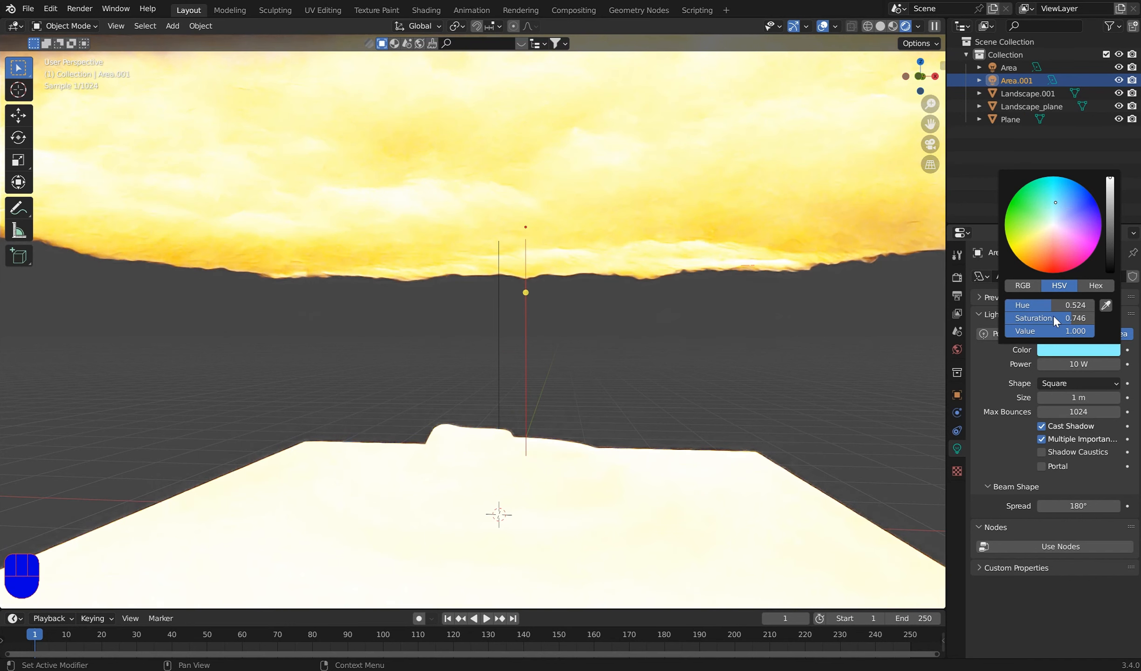
- Set the power of Area.001 to 1200000 W and reduce the world background strength to 0.1
{"action": "left_click", "coordinate": [1074, 362]}
{"action": "type", "text": "1200000"}
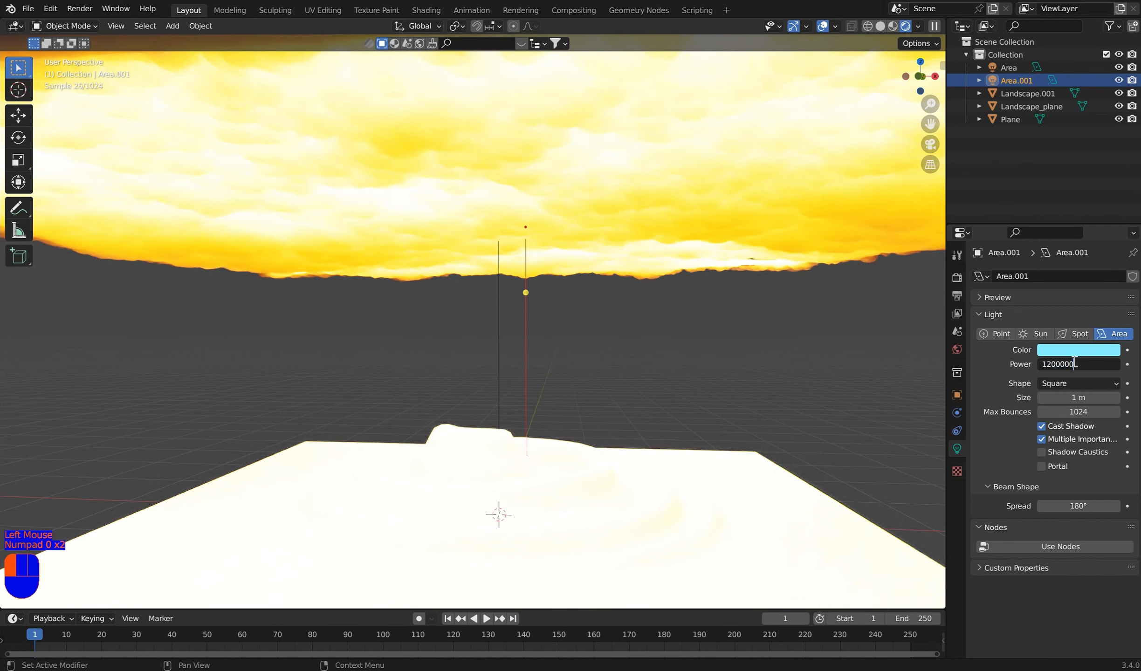
{"action": "key", "text": "Return"}
{"action": "left_click", "coordinate": [957, 350]}
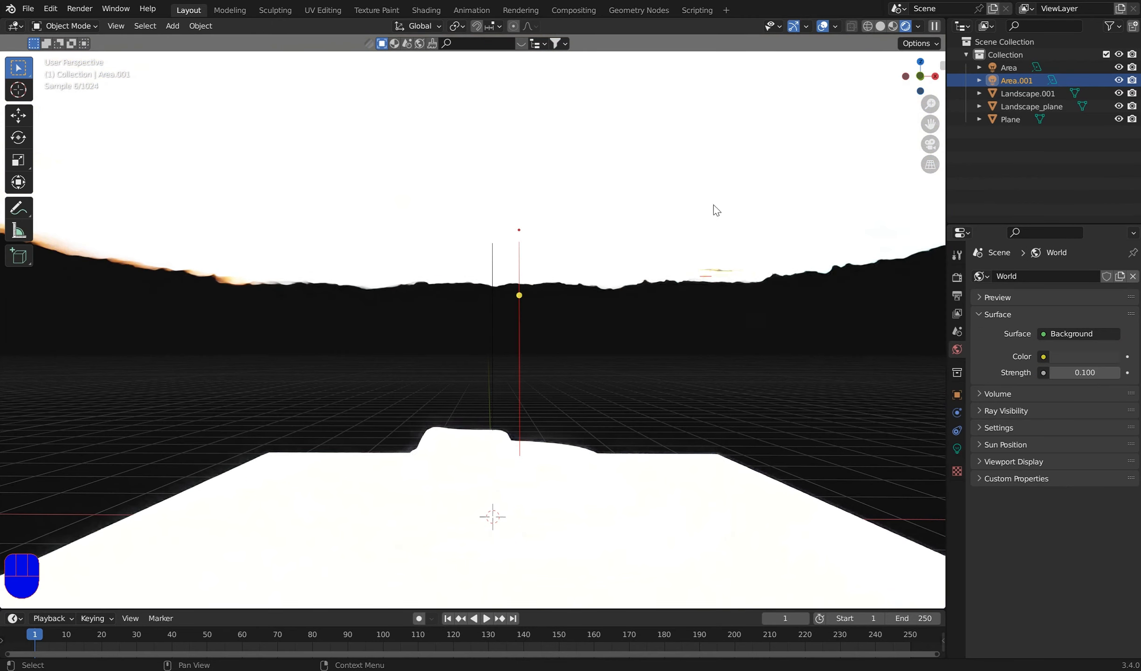
- Lower the blue area light, Area.001, by about 0.18 m along Z
{"action": "right_click", "coordinate": [526, 329]}
{"action": "key", "text": "g"}
{"action": "key", "text": "z"}
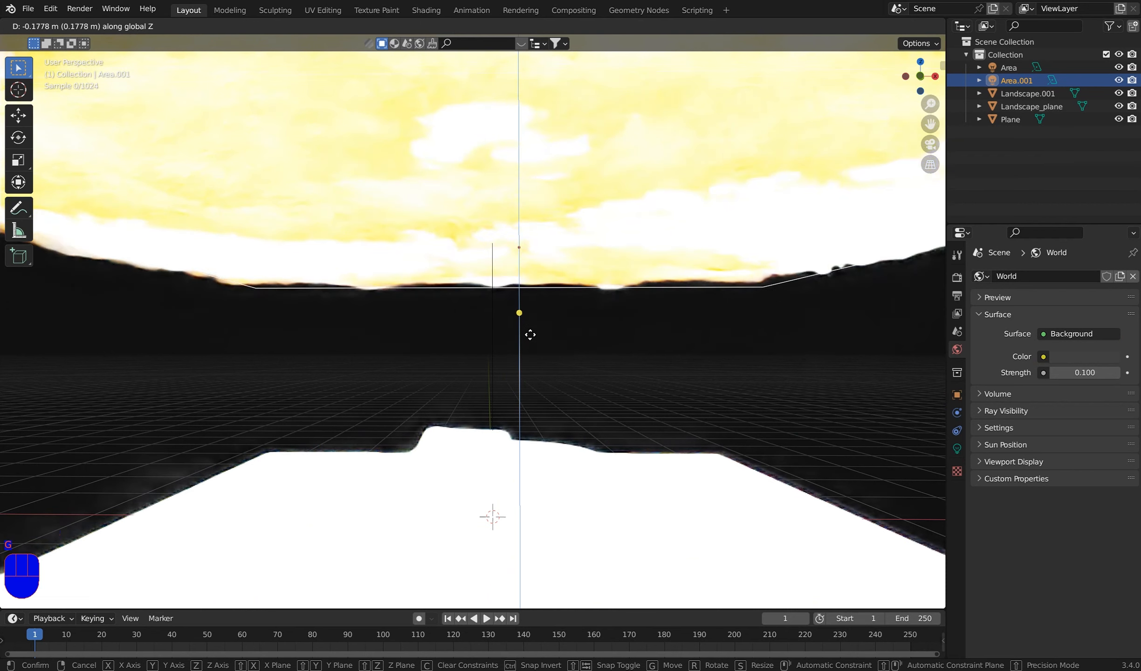
{"action": "left_click", "coordinate": [531, 332]}
- Lower the orange area light, Area, by about 0.12 m along Z
{"action": "right_click", "coordinate": [493, 291]}
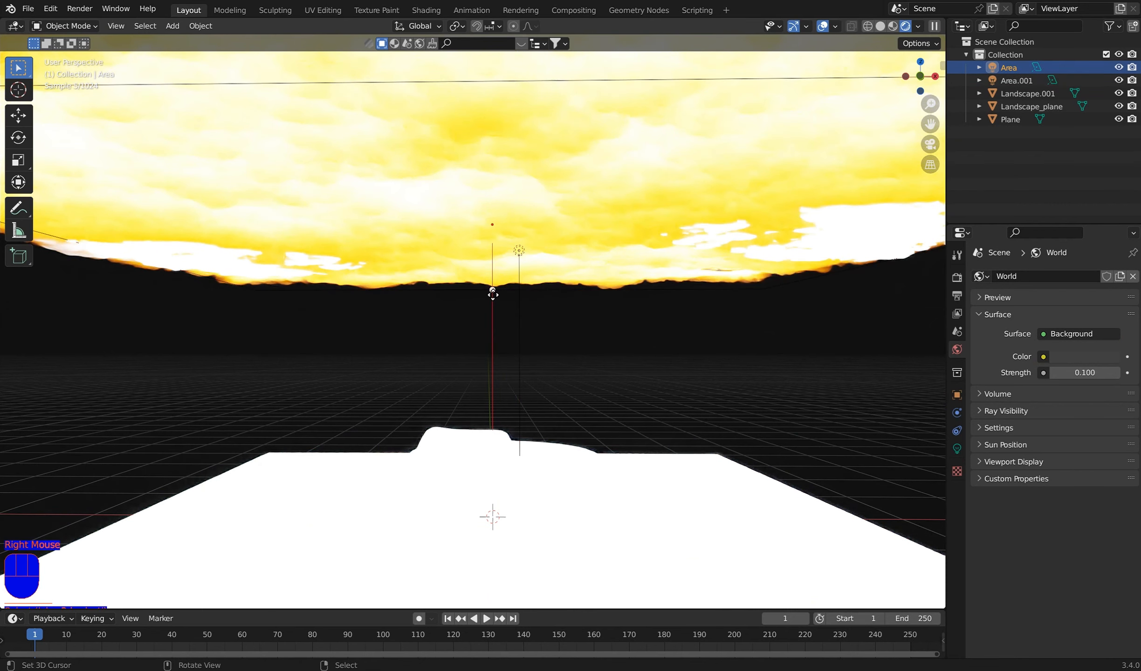
{"action": "key", "text": "g"}
{"action": "key", "text": "z"}
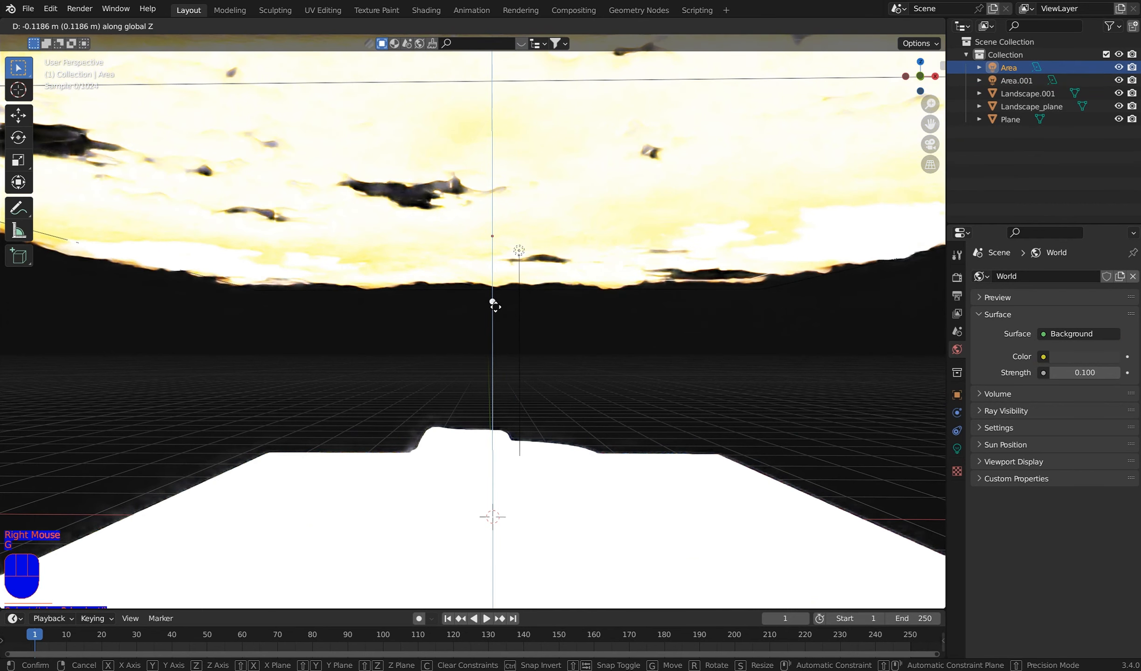
{"action": "left_click", "coordinate": [495, 308]}
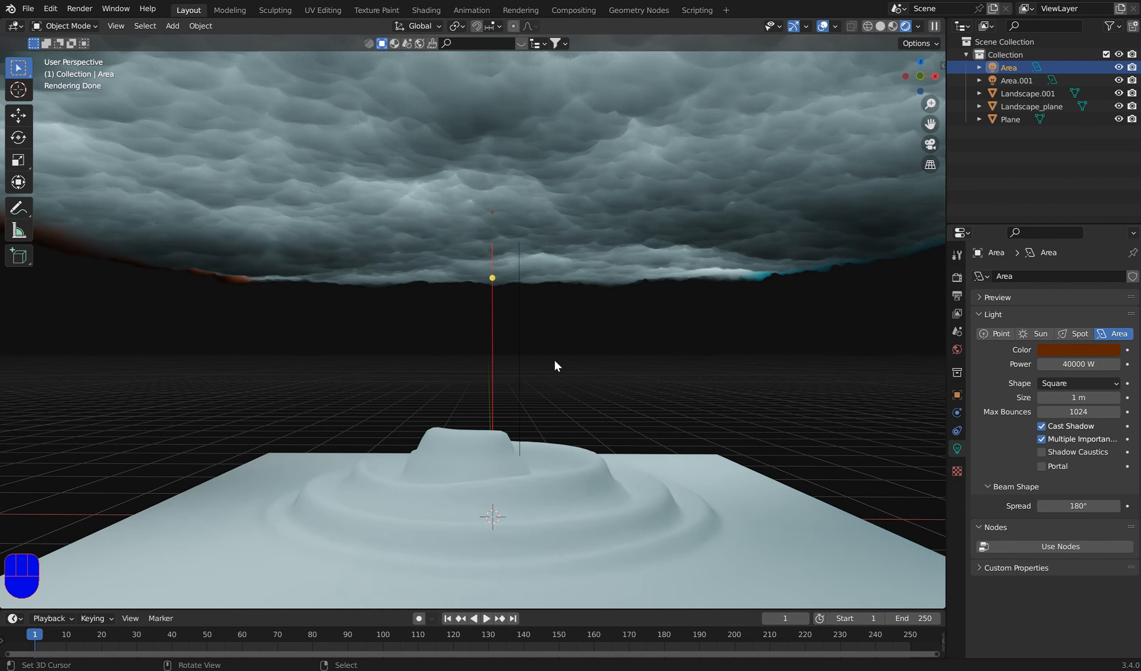
- Fine-tune the orange area light's height by moving it down about 0.03 m along Z
{"action": "right_click", "coordinate": [480, 312]}
{"action": "right_click", "coordinate": [479, 312]}
{"action": "right_click", "coordinate": [491, 306]}
{"action": "key", "text": "g"}
{"action": "key", "text": "z"}
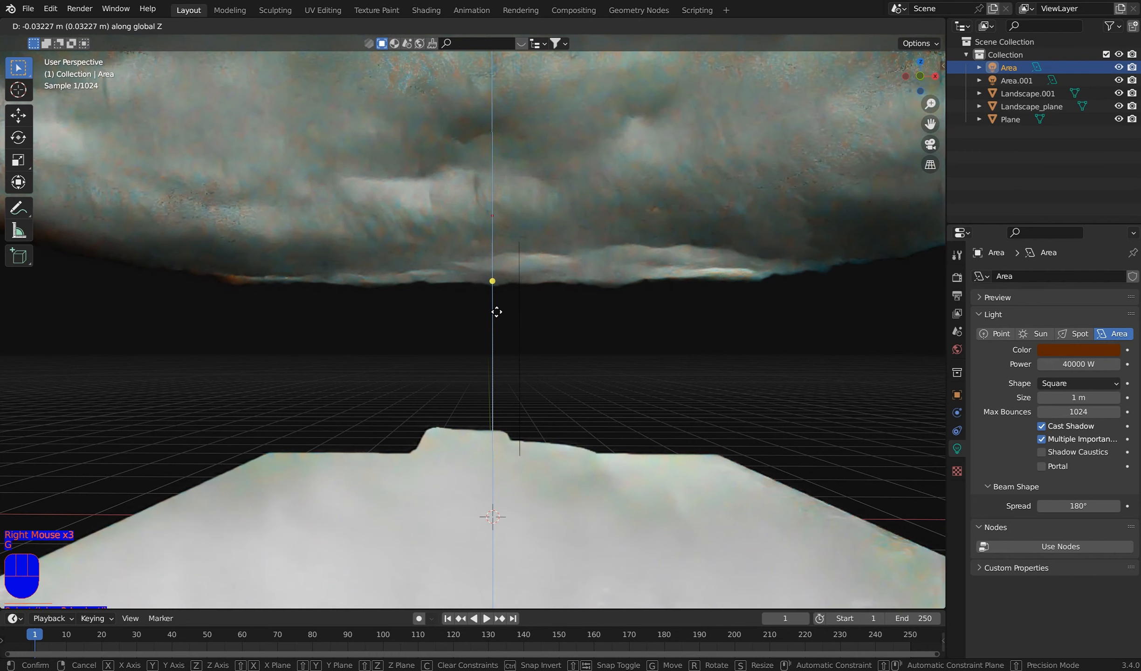
{"action": "left_click", "coordinate": [492, 283]}
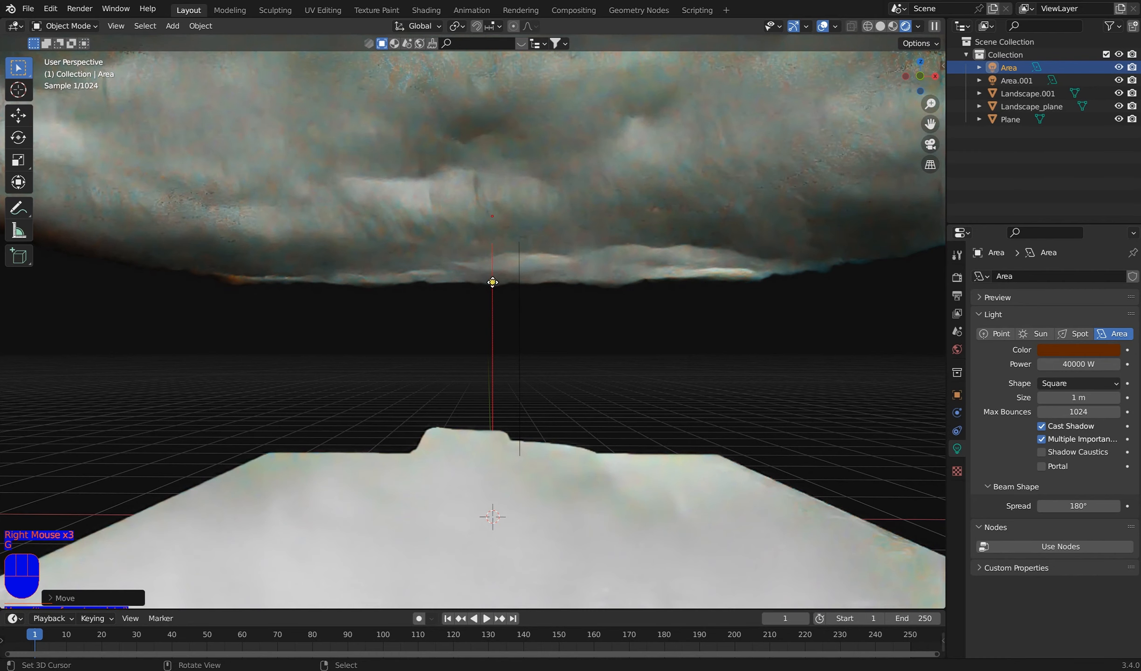
- Fine-tune the blue area light, Area.001, by lowering it about 0.04 m along Z
{"action": "right_click", "coordinate": [521, 271]}
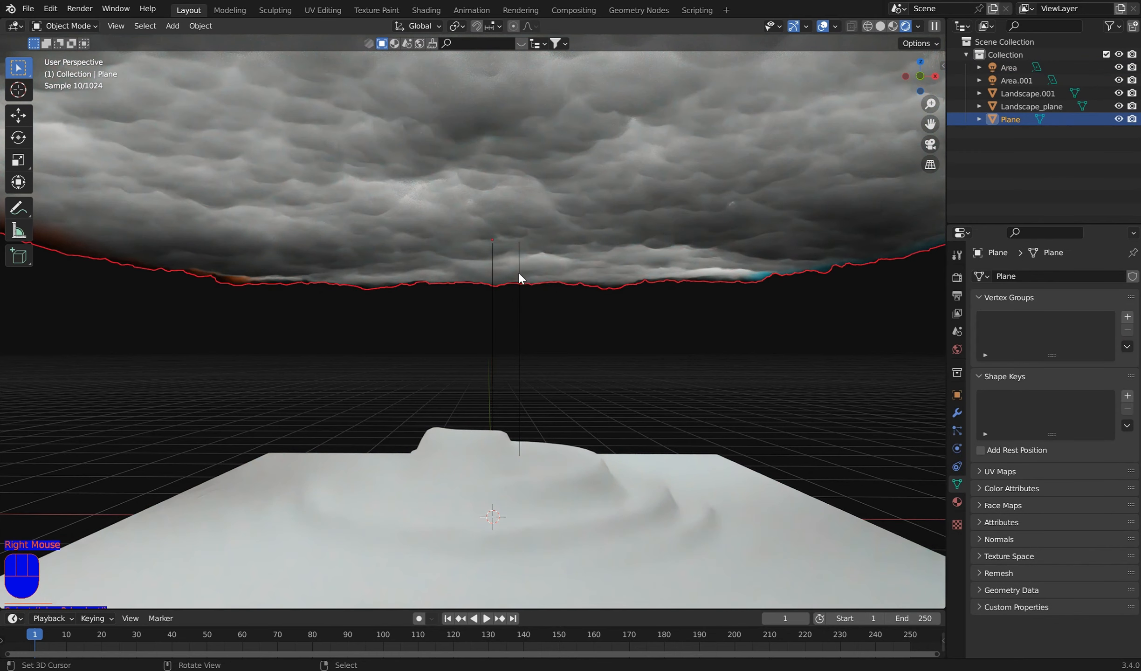
{"action": "right_click", "coordinate": [519, 278]}
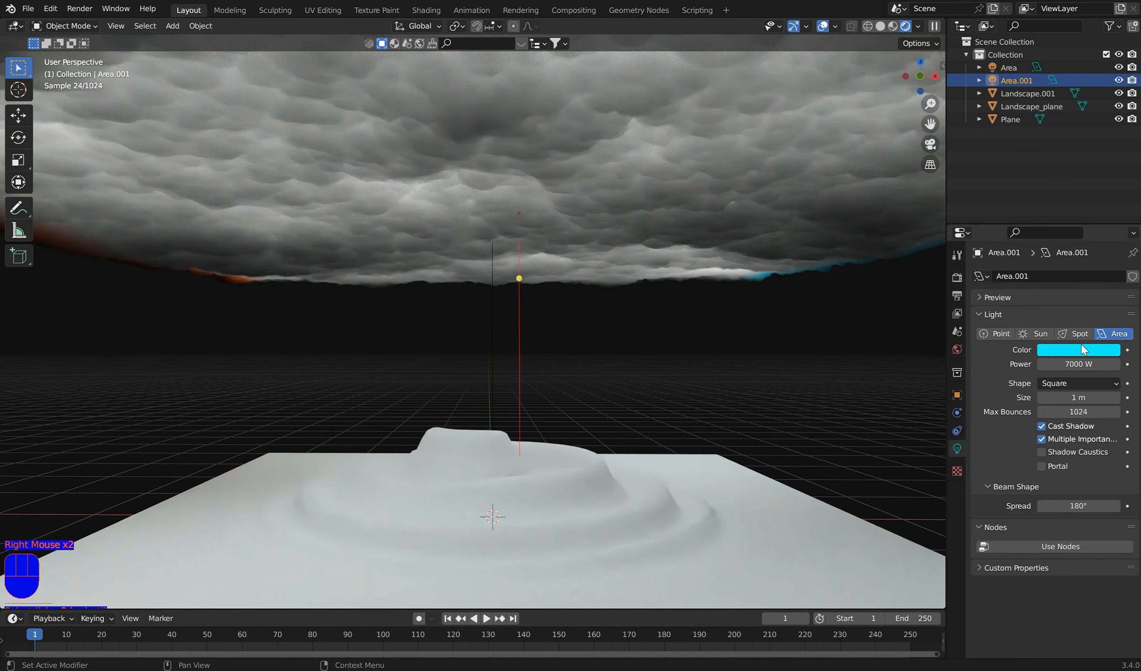
{"action": "key", "text": "g"}
{"action": "key", "text": "z"}
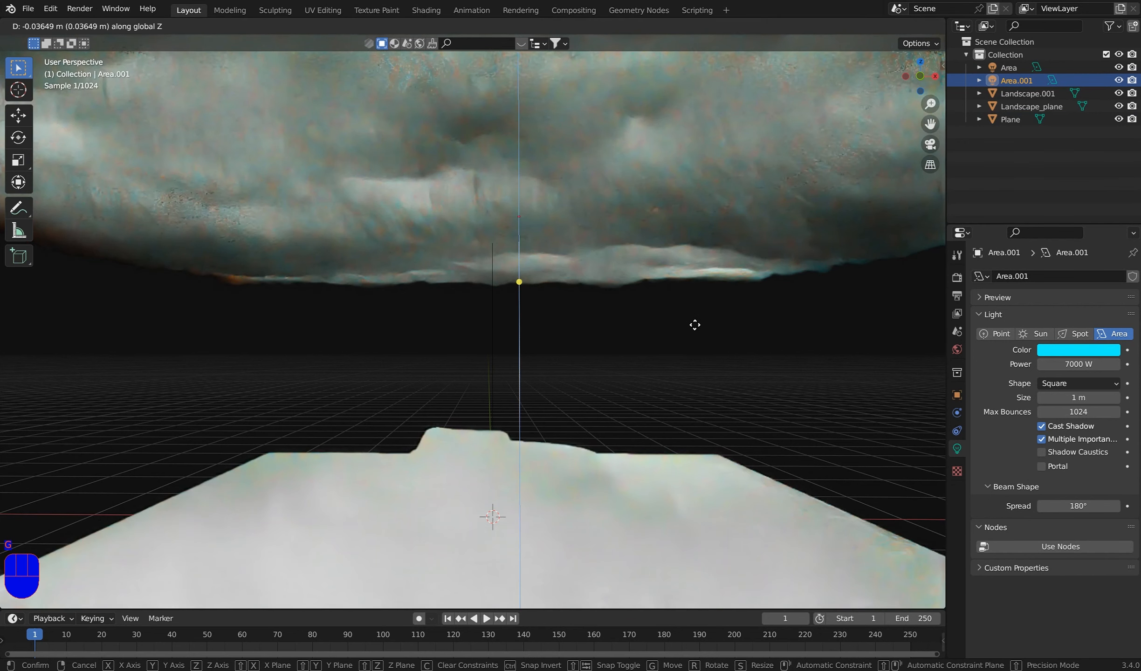
{"action": "left_click", "coordinate": [694, 322]}
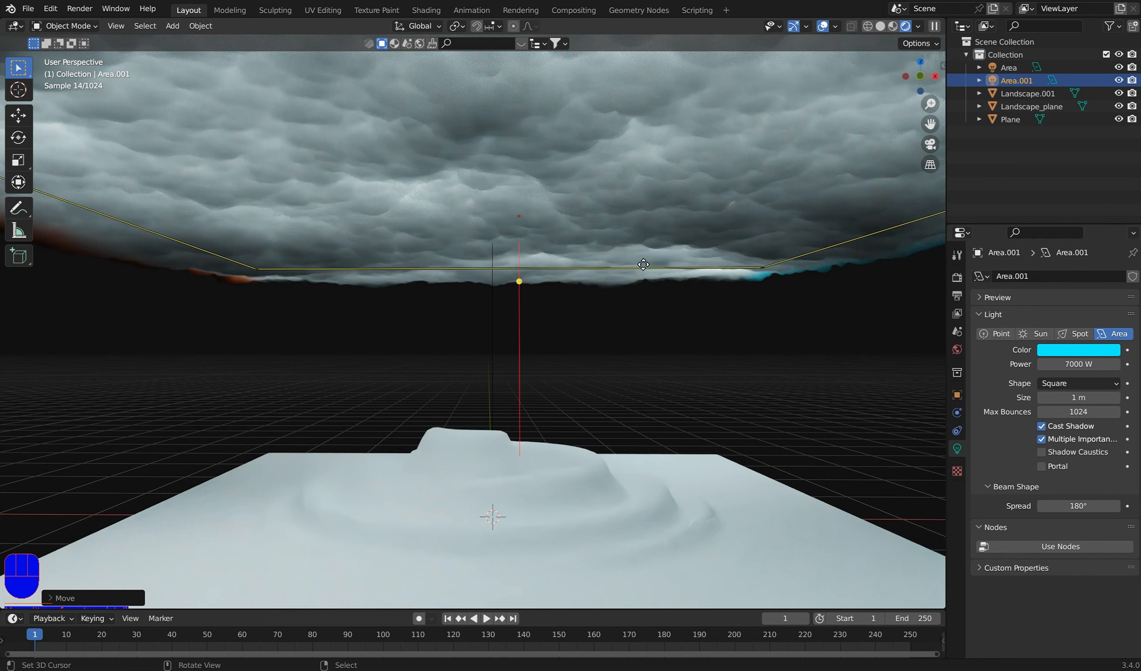
- Try a Displace modifier with strength -0.1 on the cloud plane and remove it again
{"action": "middle_click_drag", "start_coordinate": [893, 82], "coordinate": [725, 207]}
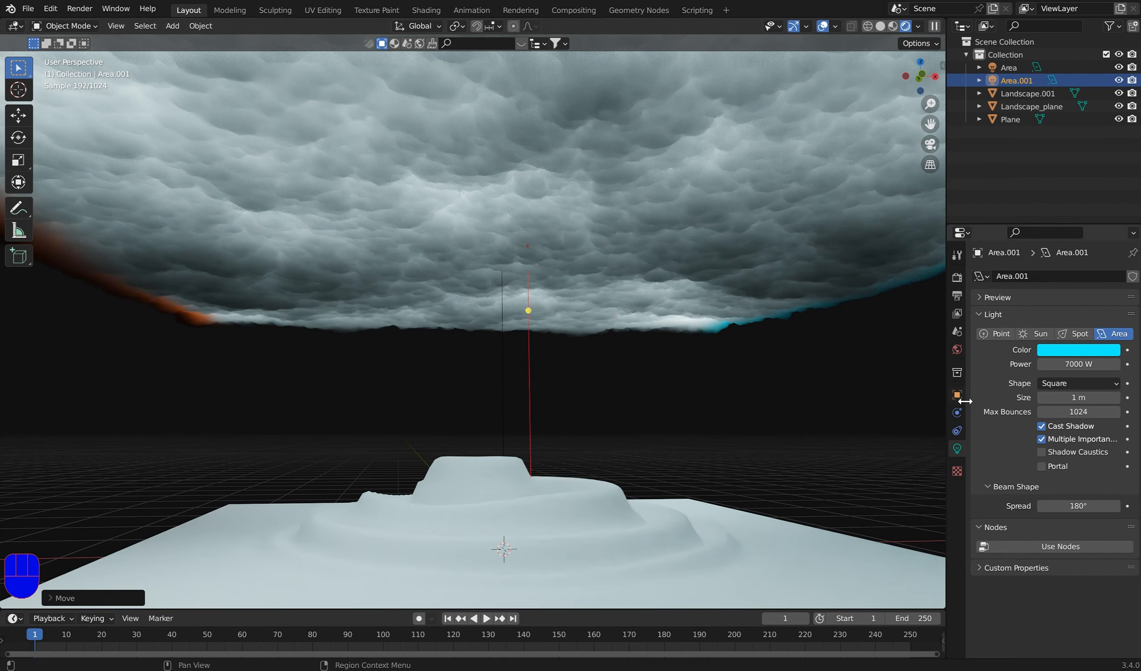
{"action": "right_click", "coordinate": [784, 116]}
{"action": "left_click", "coordinate": [957, 413]}
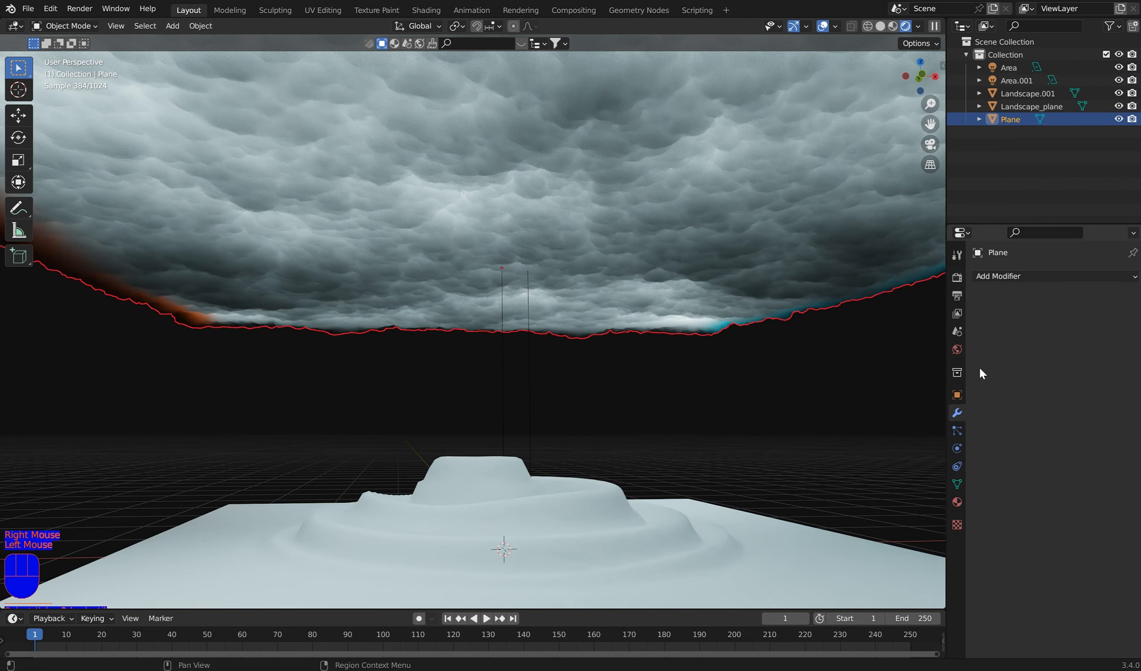
{"action": "left_click", "coordinate": [1035, 275]}
{"action": "left_click", "coordinate": [997, 355]}
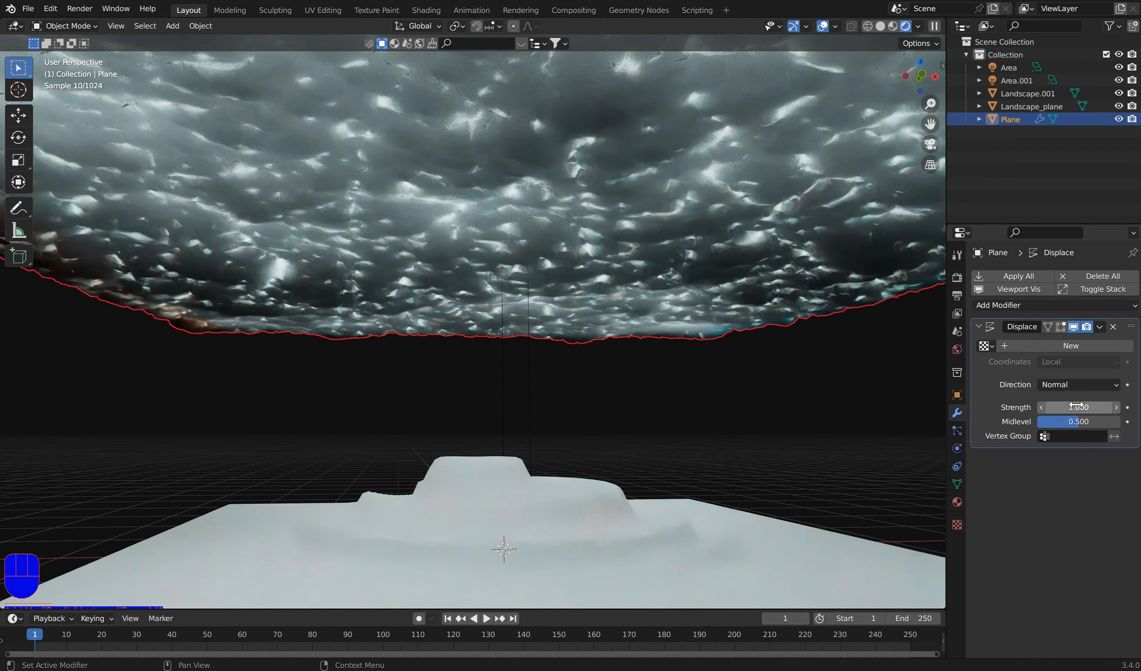
{"action": "left_click", "coordinate": [1077, 406]}
{"action": "type", "text": "-"}
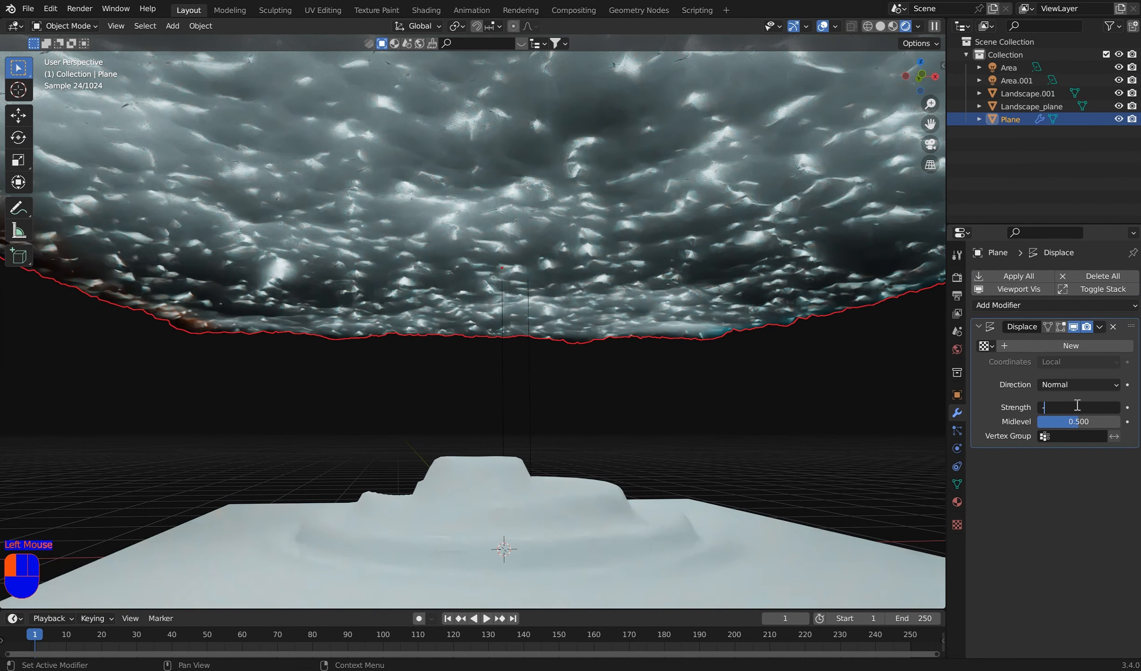
{"action": "type", "text": "0.1"}
{"action": "key", "text": "Return"}
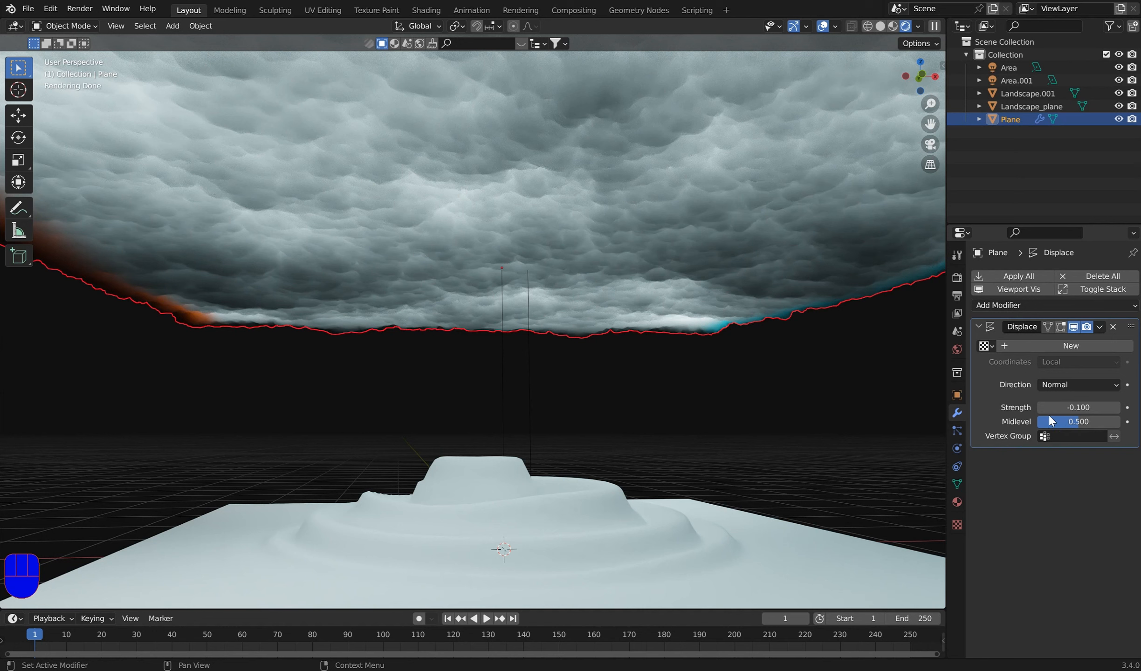
{"action": "left_click", "coordinate": [1113, 327]}
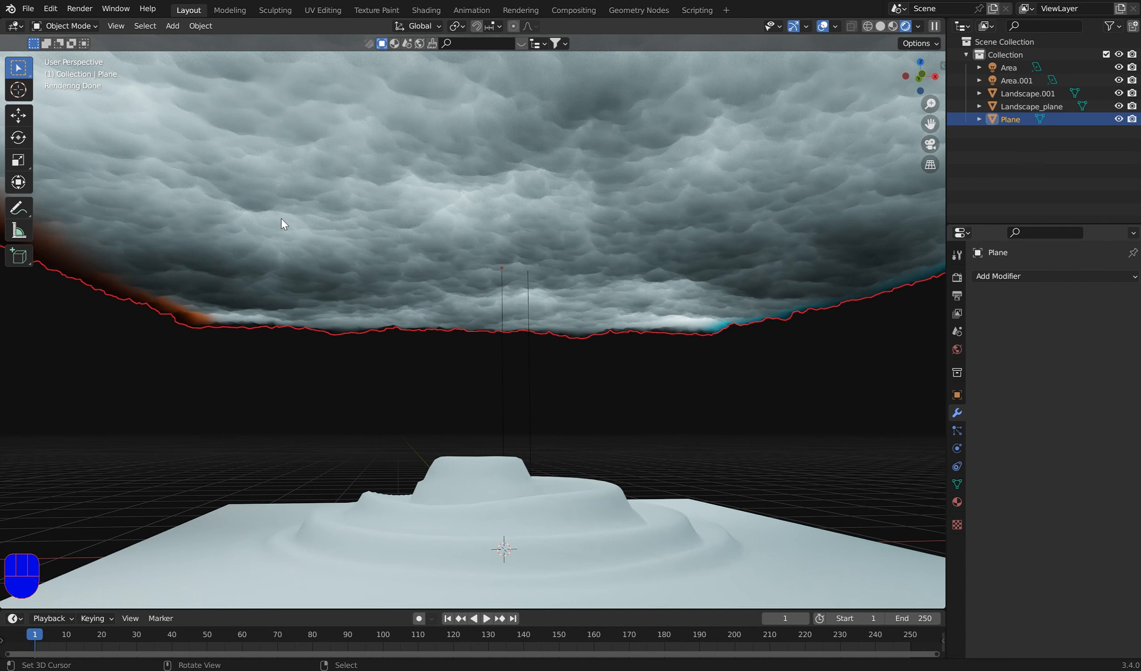
- Display the scene in solid shading and import the spired tower model in FBX format
{"action": "left_click", "coordinate": [880, 26]}
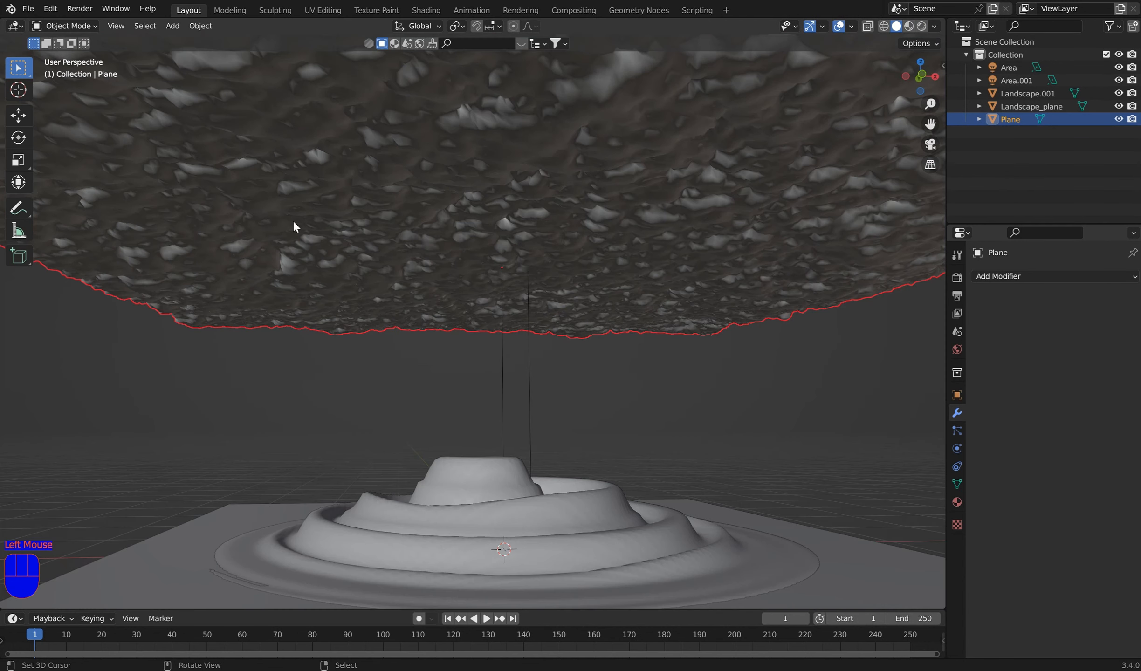
{"action": "left_click", "coordinate": [28, 9]}
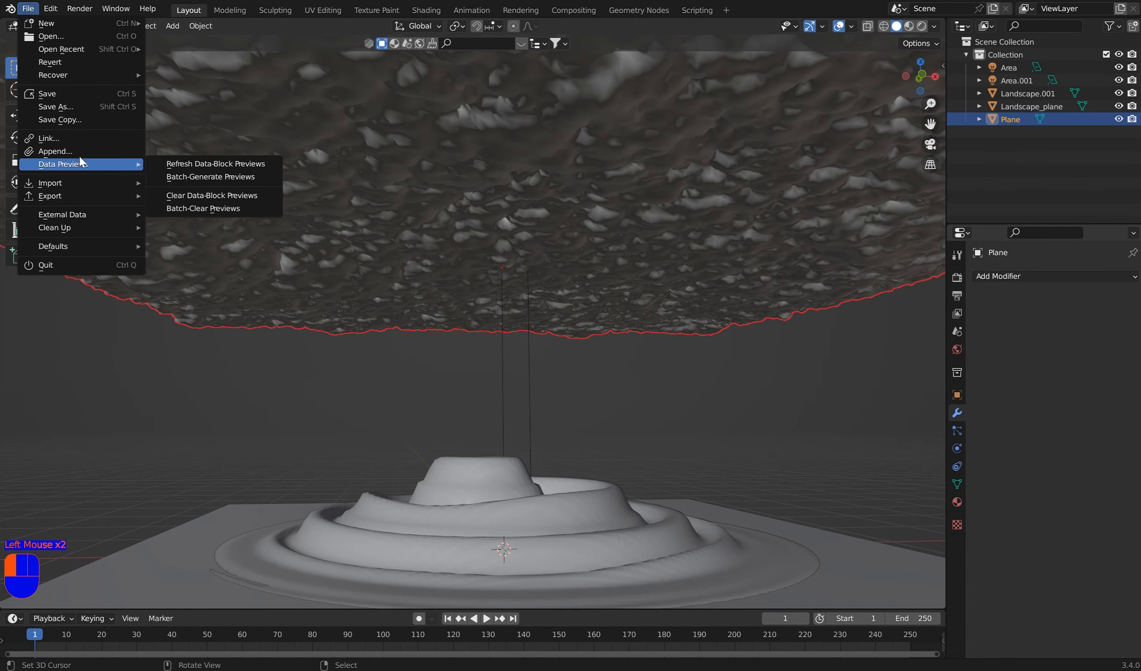
{"action": "mouse_move", "coordinate": [77, 183]}
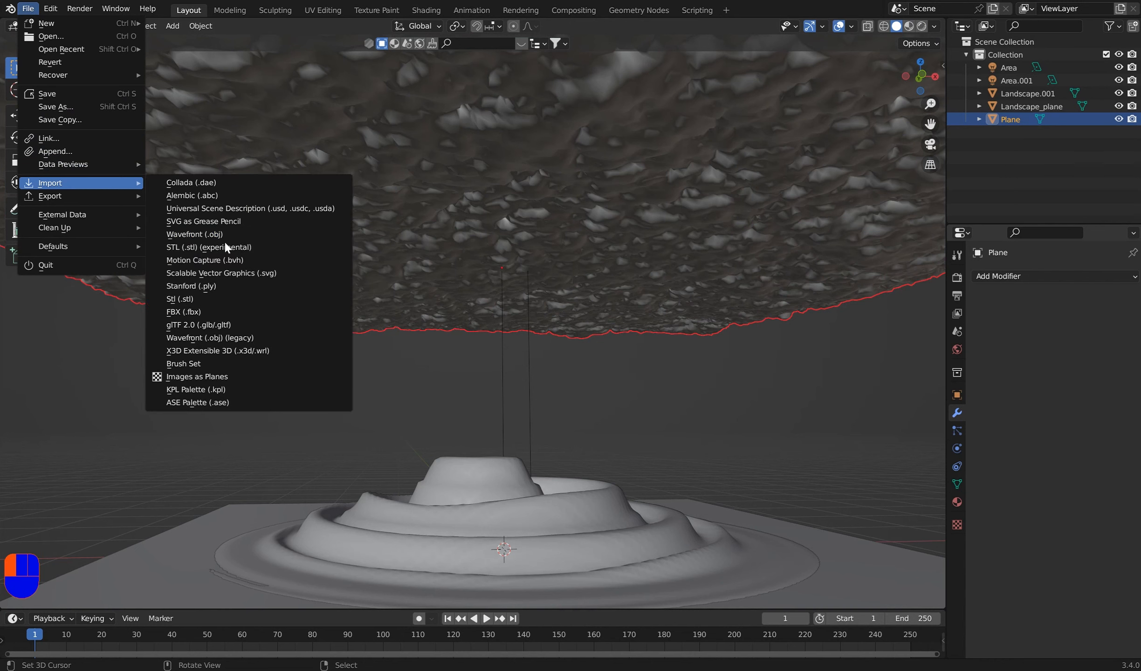
{"action": "left_click", "coordinate": [222, 309]}
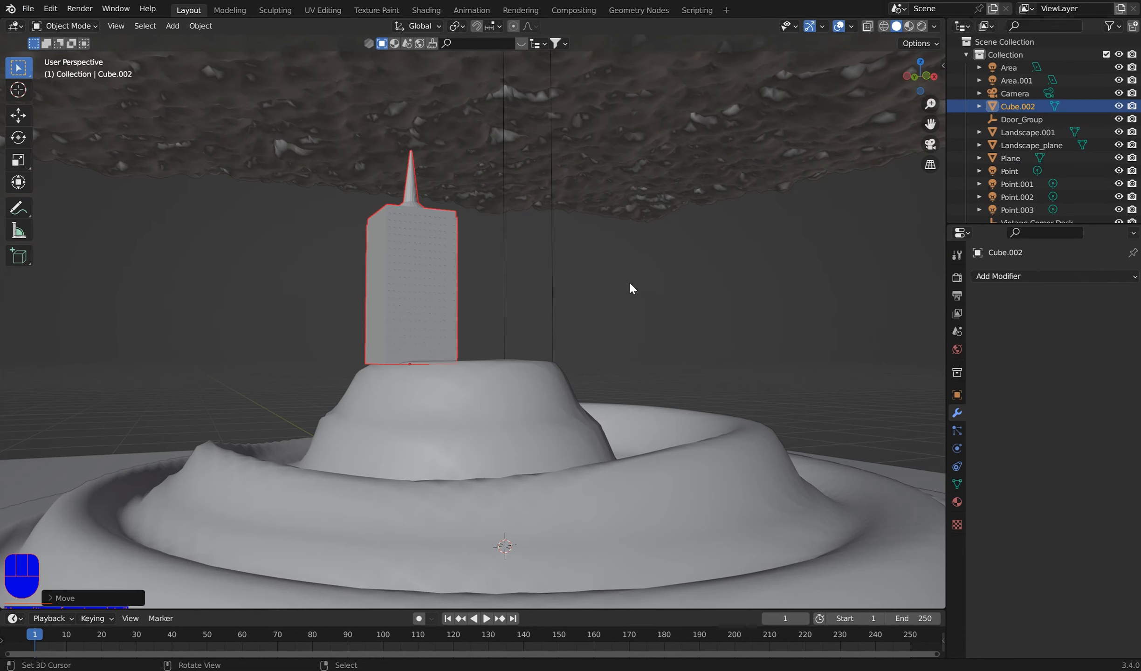
- Rotate the cloud plane about the global Z axis and lower it just over 0.8 m along Z
{"action": "middle_click_drag", "start_coordinate": [629, 285], "coordinate": [576, 210]}
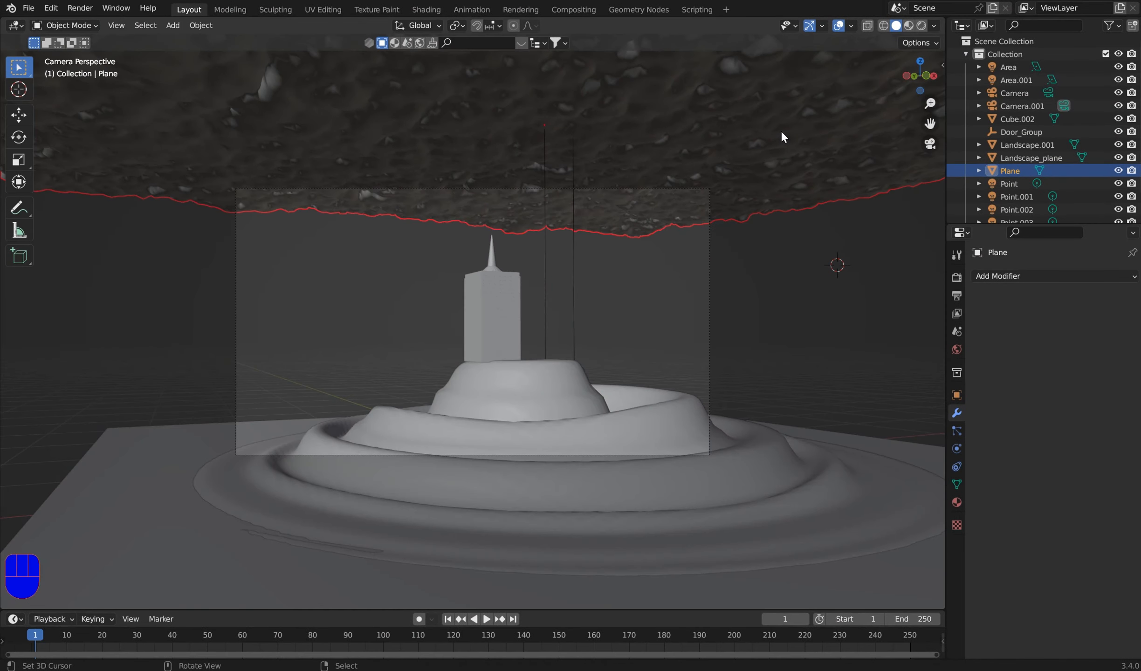
{"action": "key", "text": "r"}
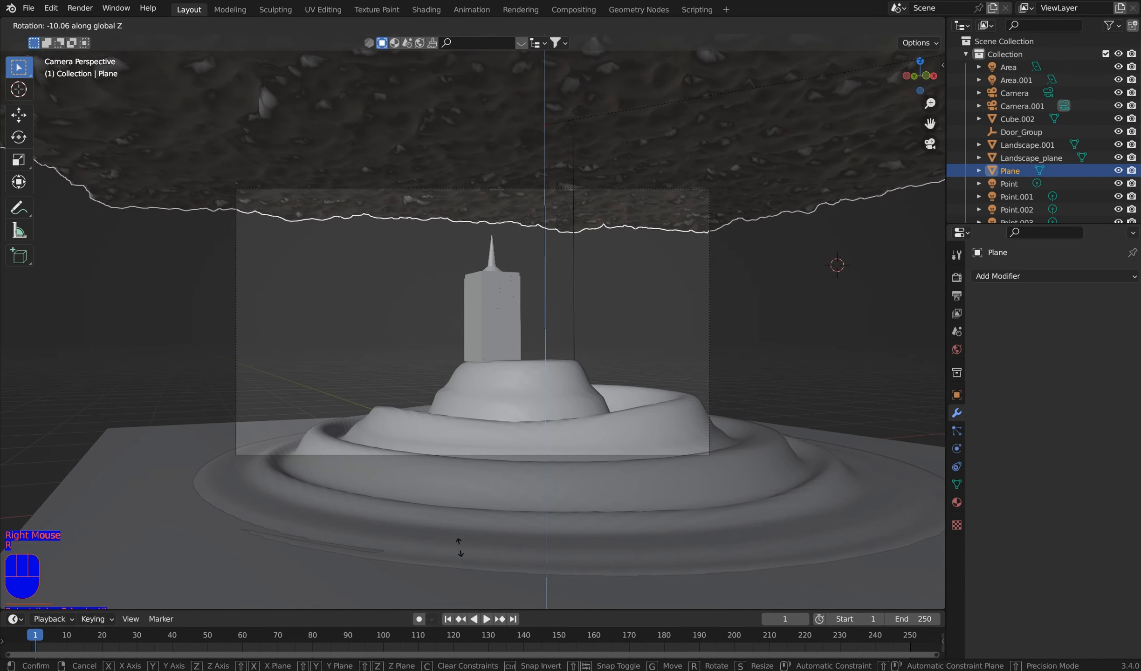
{"action": "left_click", "coordinate": [925, 424]}
{"action": "key", "text": "g"}
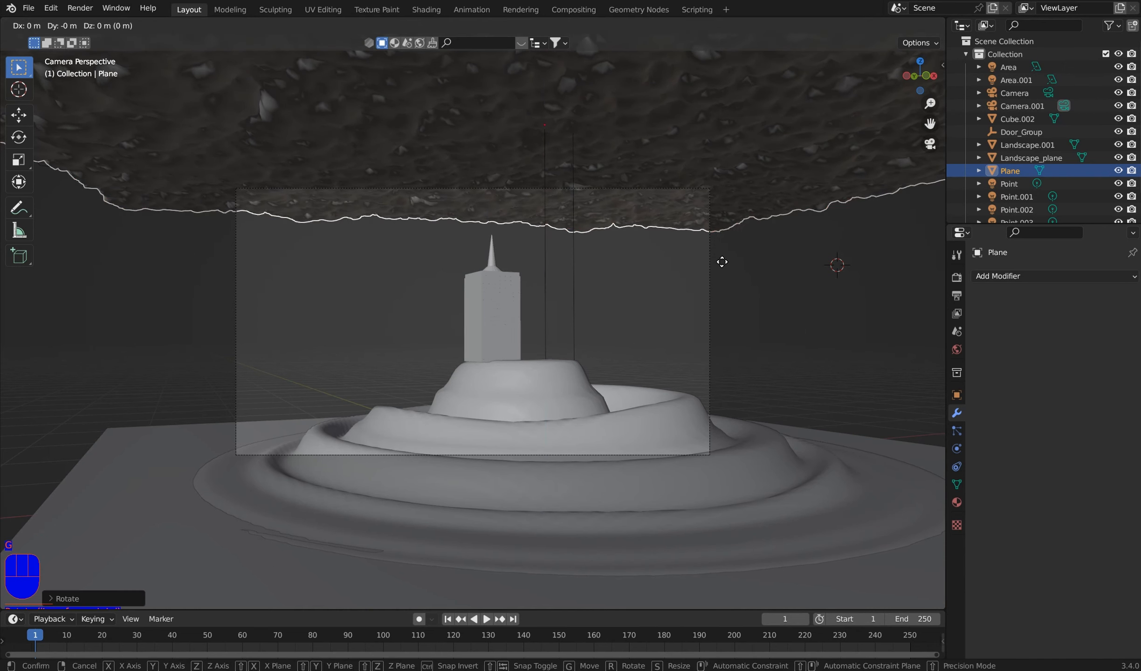
{"action": "key", "text": "z"}
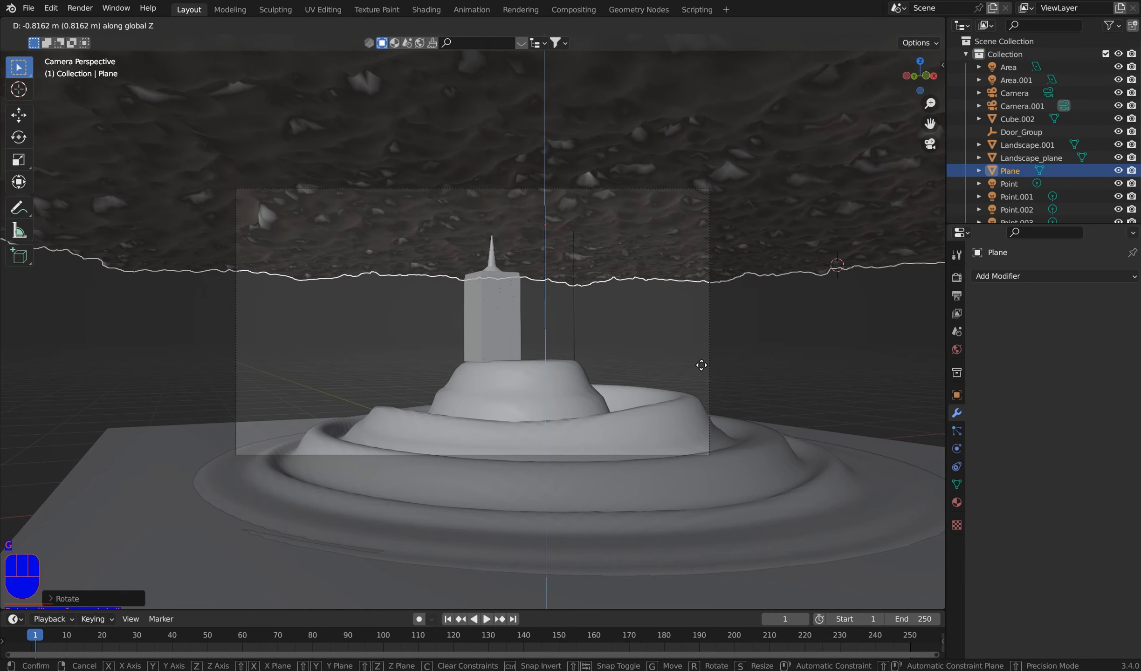
{"action": "left_click", "coordinate": [696, 374]}
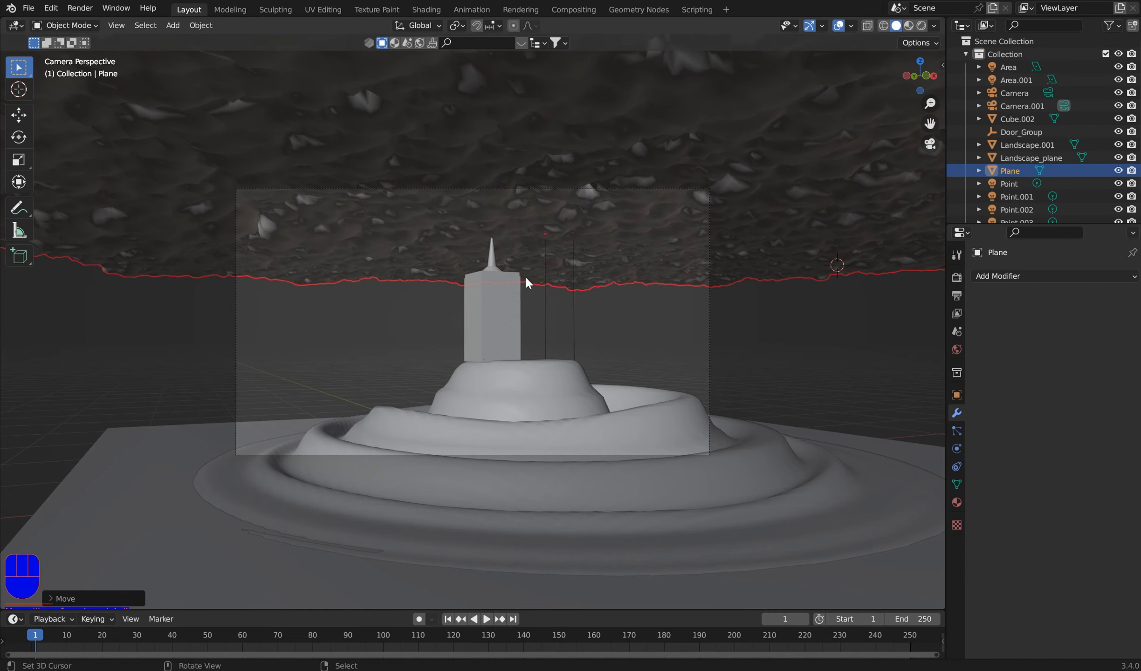
- Reshape the hilltop tower, Cube.002, into a slimmer, taller form stretched along Z so its spire reaches into the clouds
{"action": "right_click", "coordinate": [511, 327]}
{"action": "key", "text": "s"}
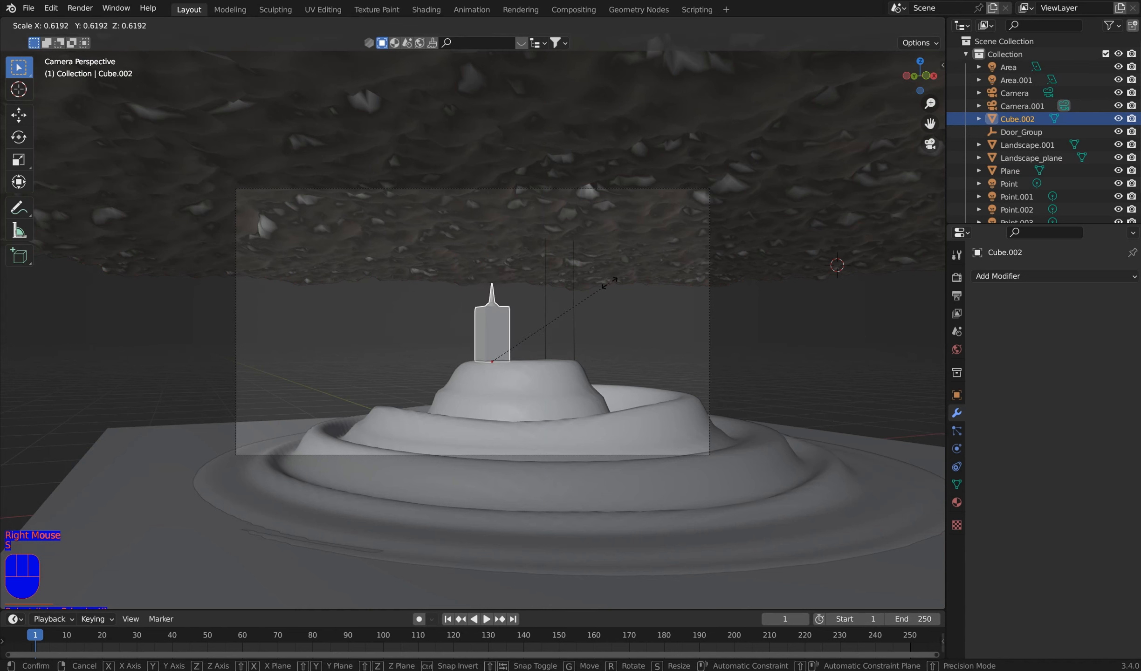
{"action": "left_click", "coordinate": [566, 312]}
{"action": "key", "text": "s"}
{"action": "key", "text": "z"}
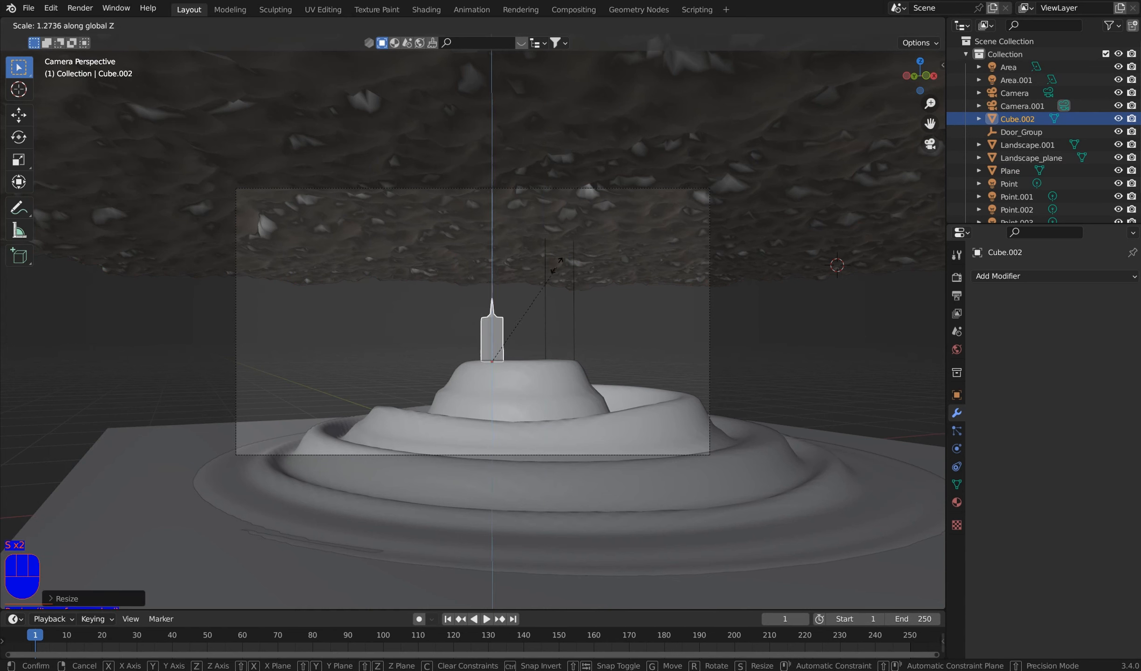
{"action": "left_click", "coordinate": [568, 221]}
{"action": "key", "text": "s"}
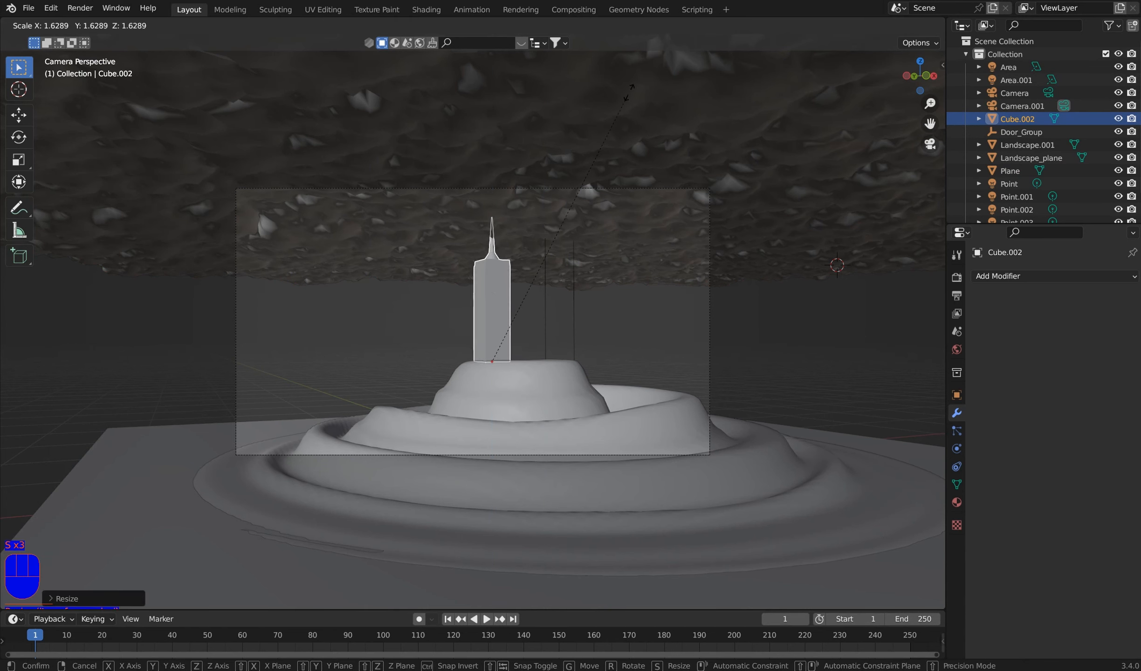
{"action": "left_click", "coordinate": [583, 127]}
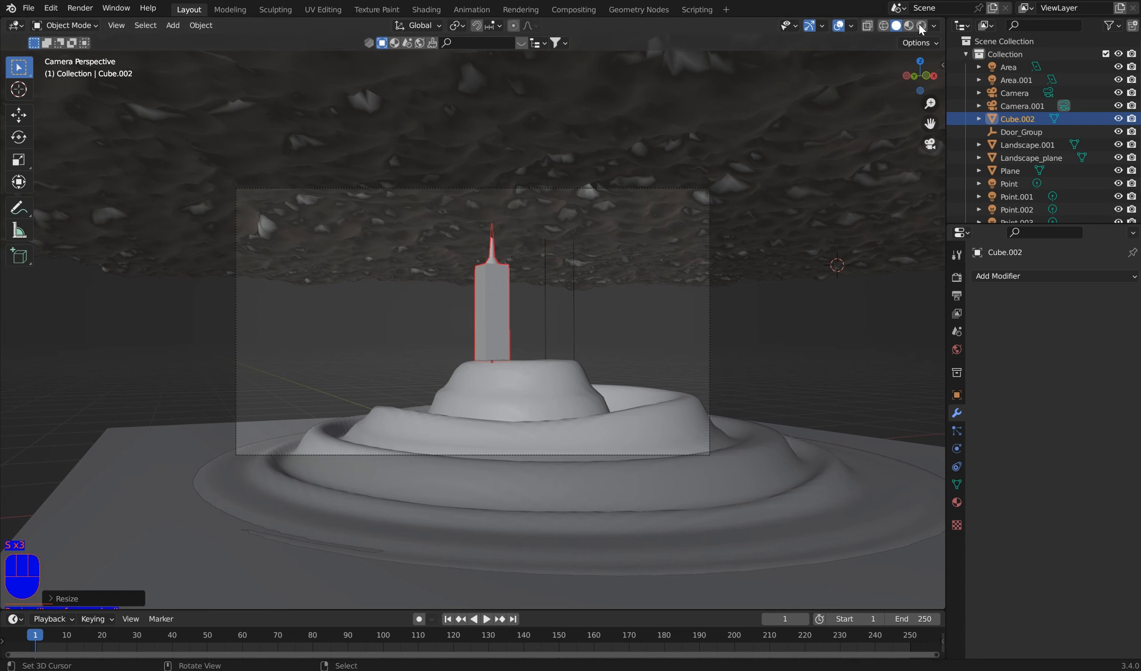
- Place the Thin tree V3 asset from the BlenderKit tree results on the empty ground beside the terrain
{"action": "scroll", "coordinate": [718, 219], "scroll_direction": "up", "scroll_amount": 2}
{"action": "middle_click_drag", "start_coordinate": [708, 194], "coordinate": [795, 208], "text": "shift"}
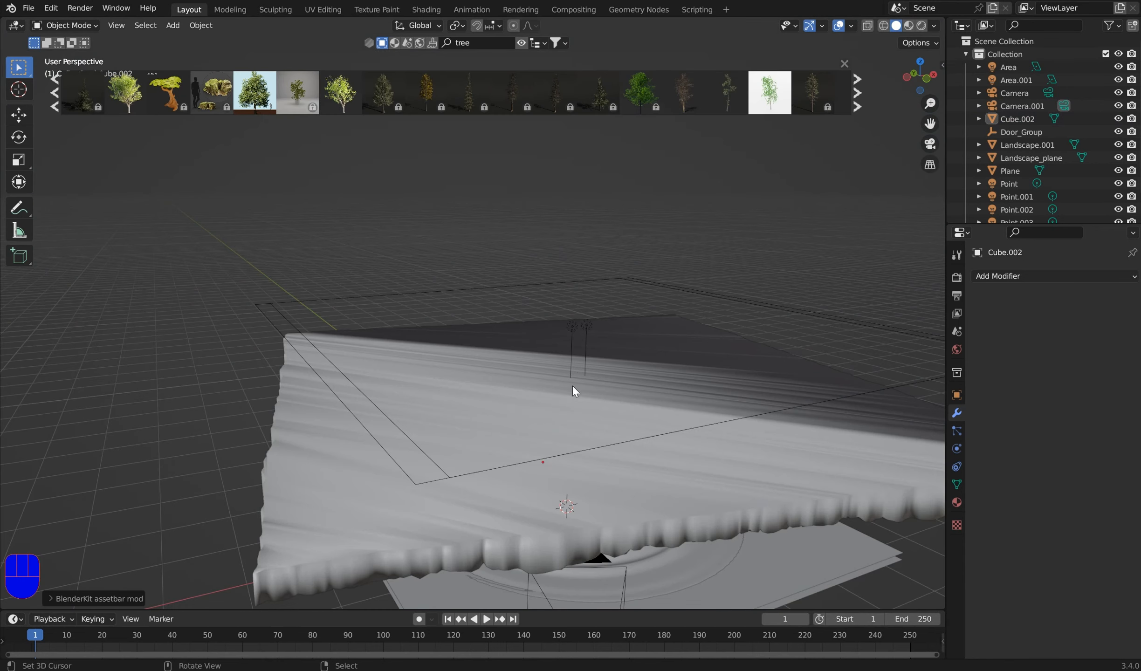
{"action": "middle_click_drag", "start_coordinate": [573, 386], "coordinate": [633, 344], "text": "shift"}
{"action": "scroll", "coordinate": [634, 342], "scroll_direction": "down", "scroll_amount": 3}
{"action": "mouse_move", "coordinate": [769, 88]}
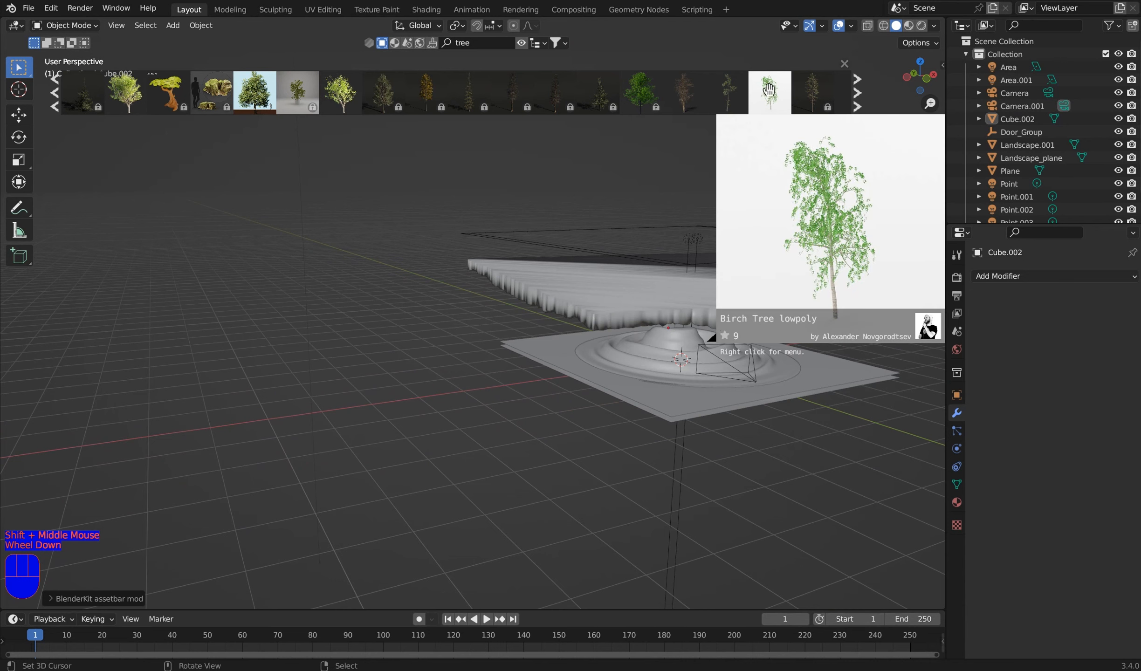
{"action": "mouse_move", "coordinate": [727, 91]}
{"action": "left_click_drag", "start_coordinate": [728, 89], "coordinate": [287, 415]}
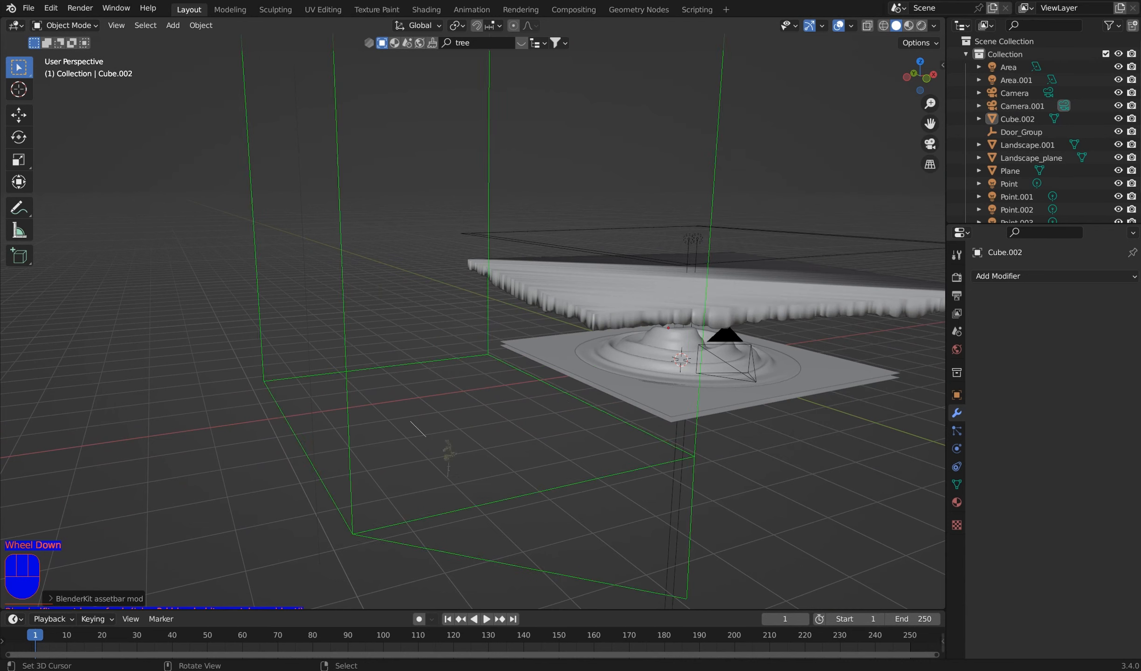
- Scale the thin tree's parent empty down uniformly to about 0.167
{"action": "scroll", "coordinate": [431, 285], "scroll_direction": "down", "scroll_amount": 2}
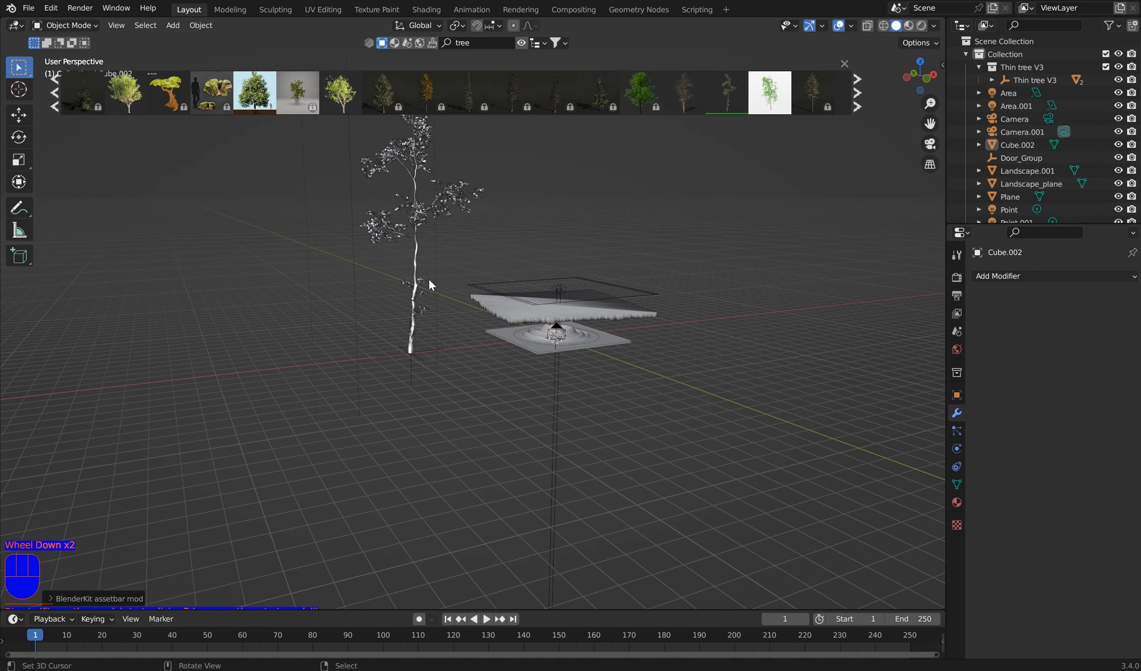
{"action": "right_click", "coordinate": [418, 373]}
{"action": "key", "text": "s"}
{"action": "left_click", "coordinate": [505, 261]}
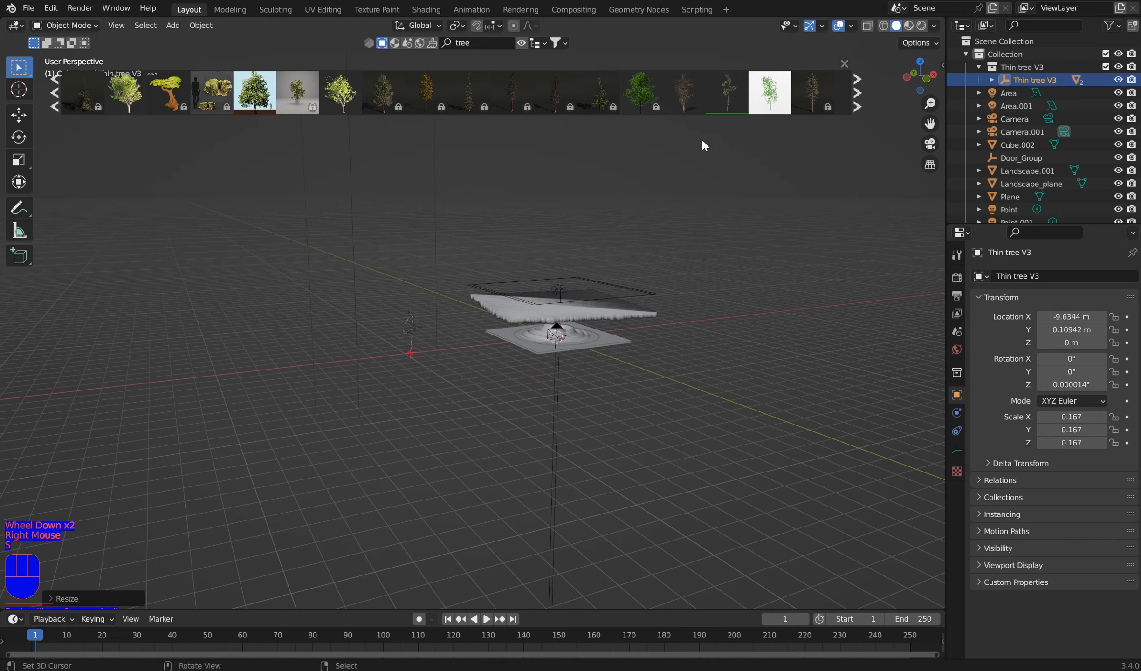
- Place the Dead Tree v1 asset on the ground beyond the thin tree and scale it down uniformly to about 0.087
{"action": "left_click_drag", "start_coordinate": [684, 91], "coordinate": [264, 386]}
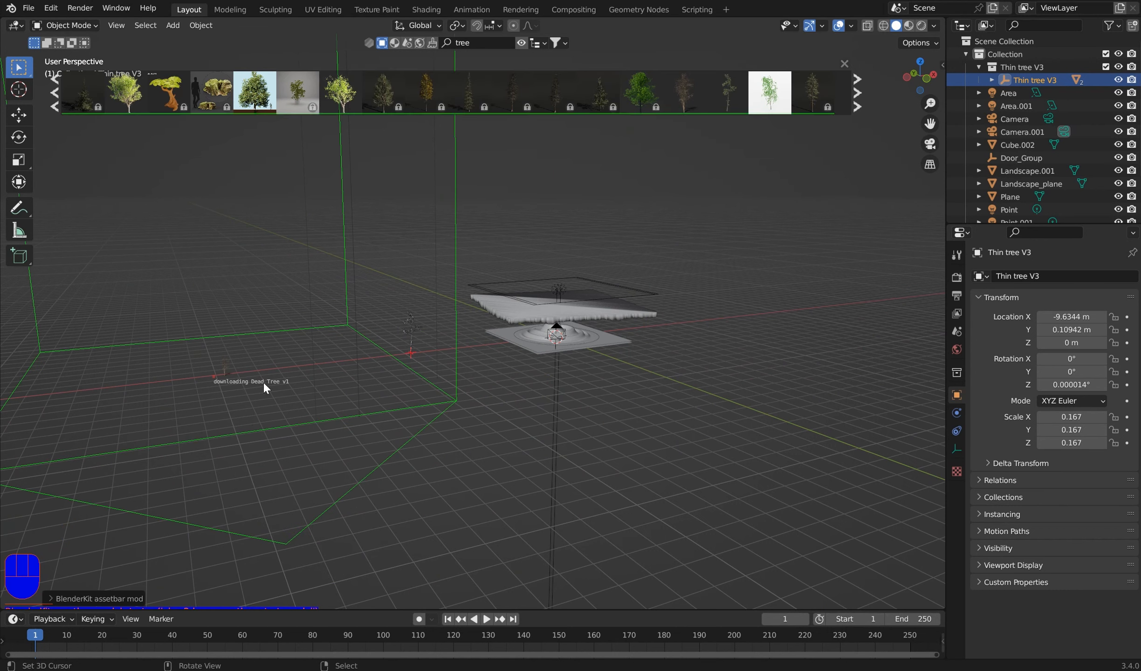
{"action": "right_click", "coordinate": [212, 426]}
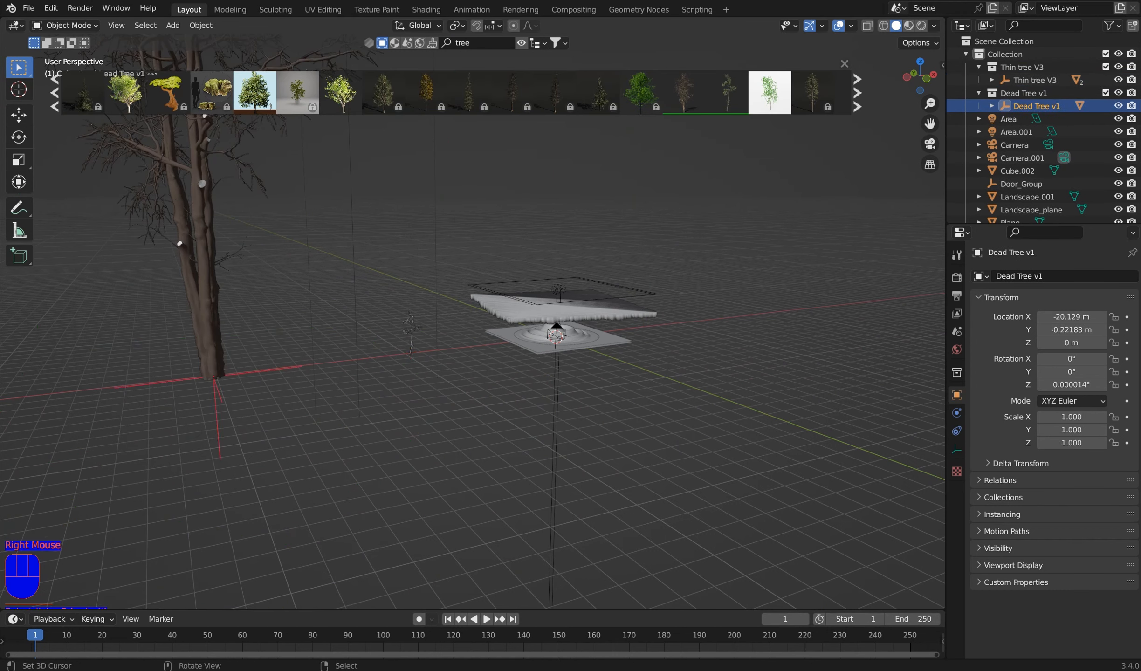
{"action": "key", "text": "s"}
{"action": "left_click", "coordinate": [238, 383]}
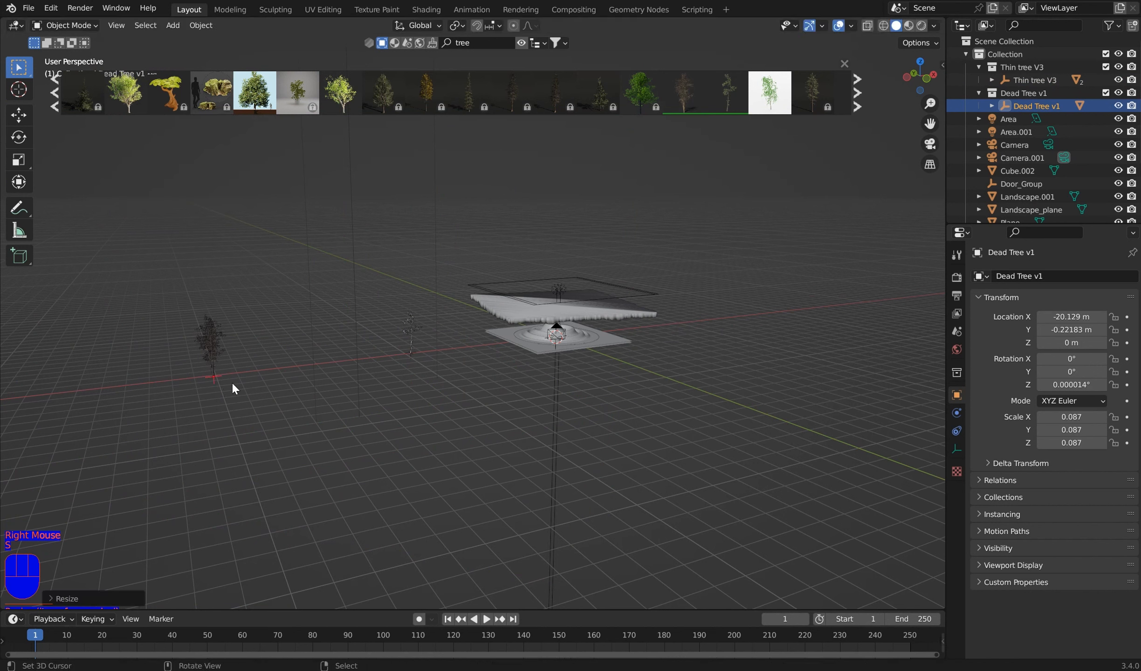
- Move the dead tree about 8 m along X, near the thin tree, and shrink it to a scale of about 0.045
{"action": "key", "text": "g"}
{"action": "key", "text": "x"}
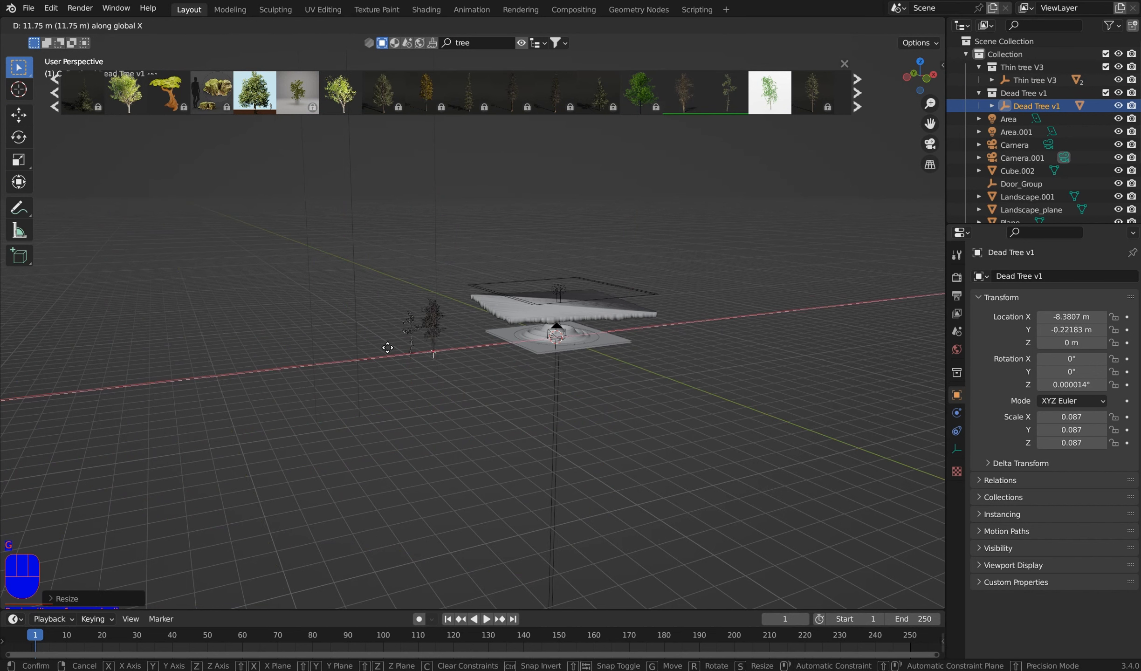
{"action": "left_click", "coordinate": [395, 348]}
{"action": "key", "text": "s"}
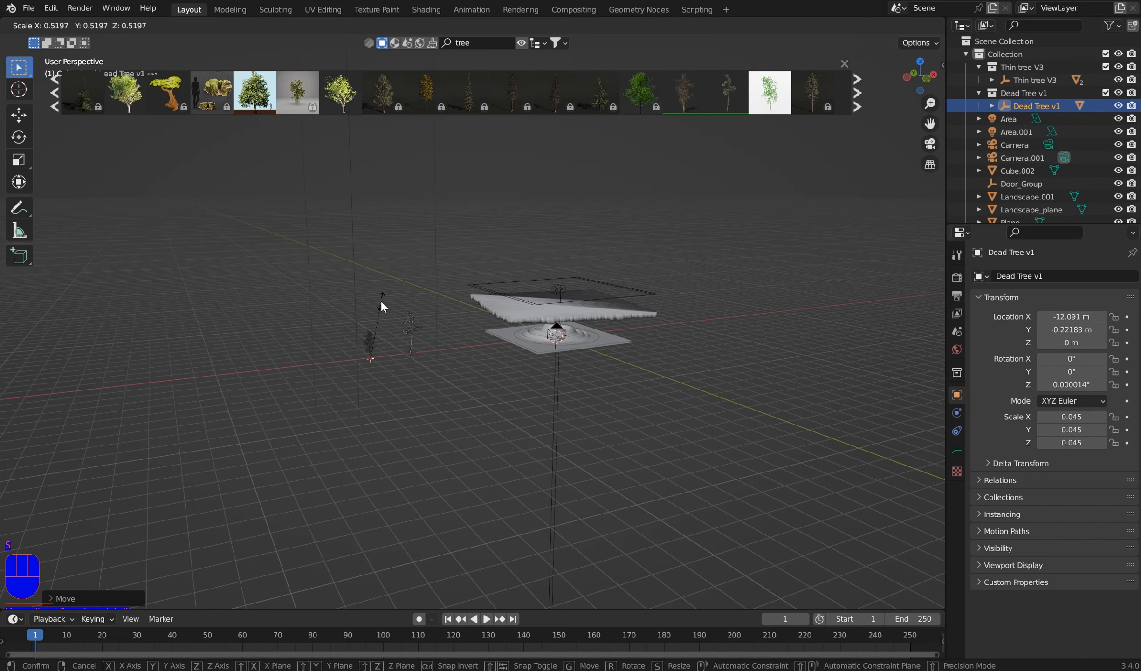
{"action": "left_click", "coordinate": [381, 300]}
- Delete the parent empties of both trees, Thin tree V3 and Dead Tree v1
{"action": "scroll", "coordinate": [432, 347], "scroll_direction": "up", "scroll_amount": 2}
{"action": "middle_click_drag", "start_coordinate": [373, 361], "coordinate": [488, 358], "text": "shift"}
{"action": "right_click", "coordinate": [474, 379]}
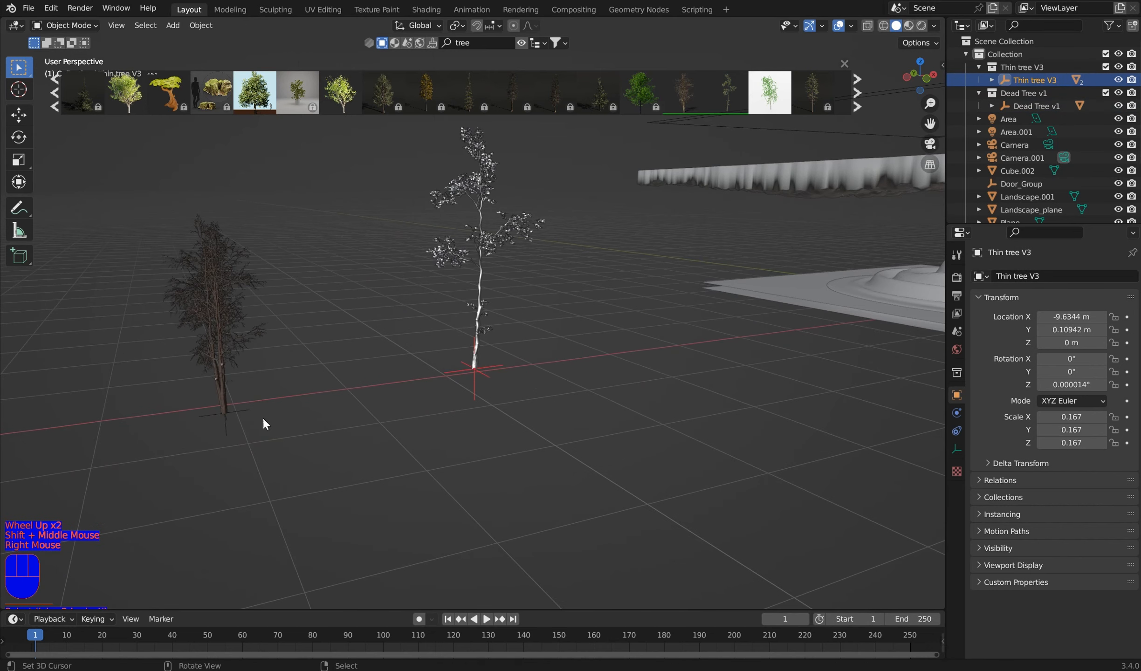
{"action": "right_click", "coordinate": [230, 431], "text": "shift"}
{"action": "key", "text": "Delete"}
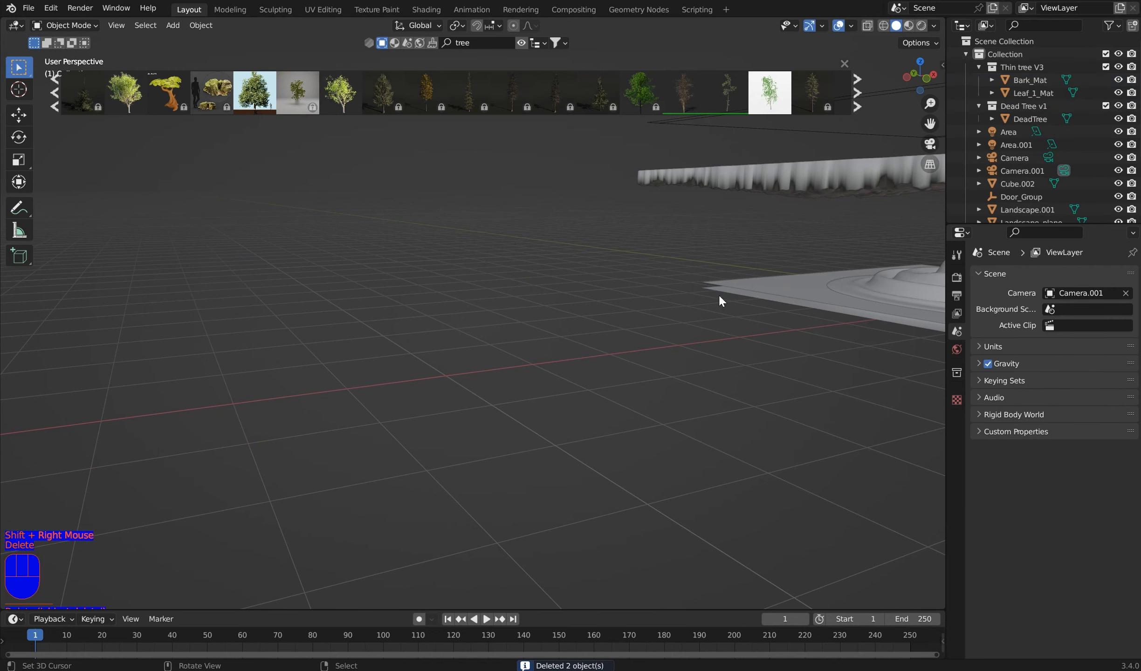
- Move the dead tree off the terraced hill onto the open ground and scale it down by a factor of about 0.037
{"action": "middle_click_drag", "start_coordinate": [745, 288], "coordinate": [480, 328], "text": "shift"}
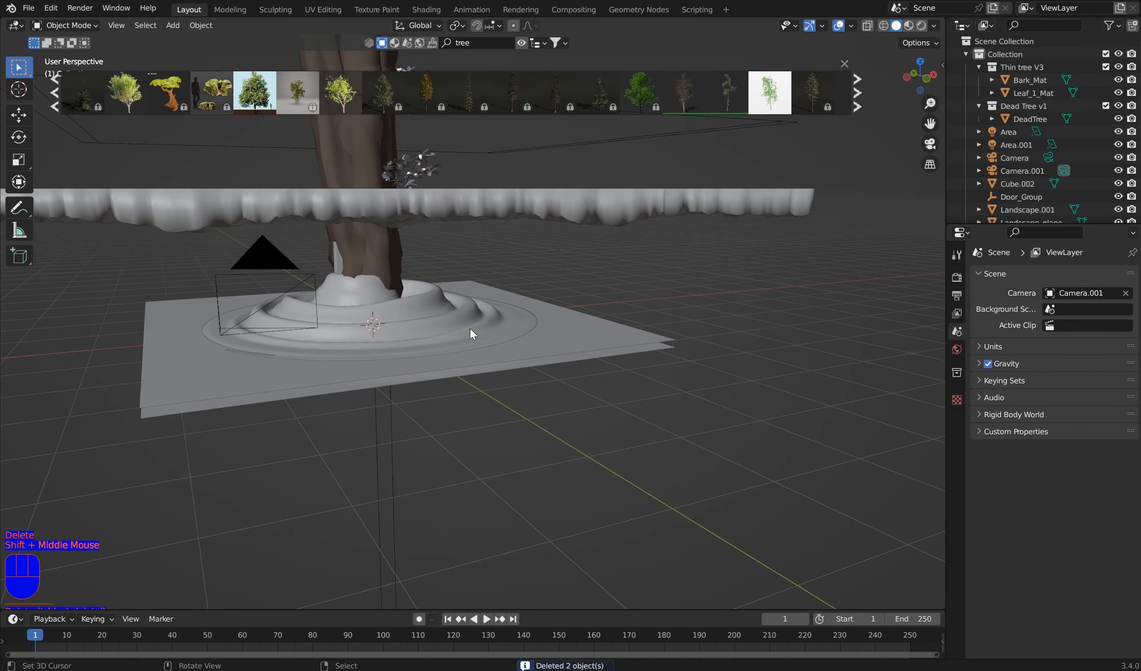
{"action": "right_click", "coordinate": [465, 328]}
{"action": "right_click", "coordinate": [369, 158]}
{"action": "scroll", "coordinate": [378, 150], "scroll_direction": "down", "scroll_amount": 2}
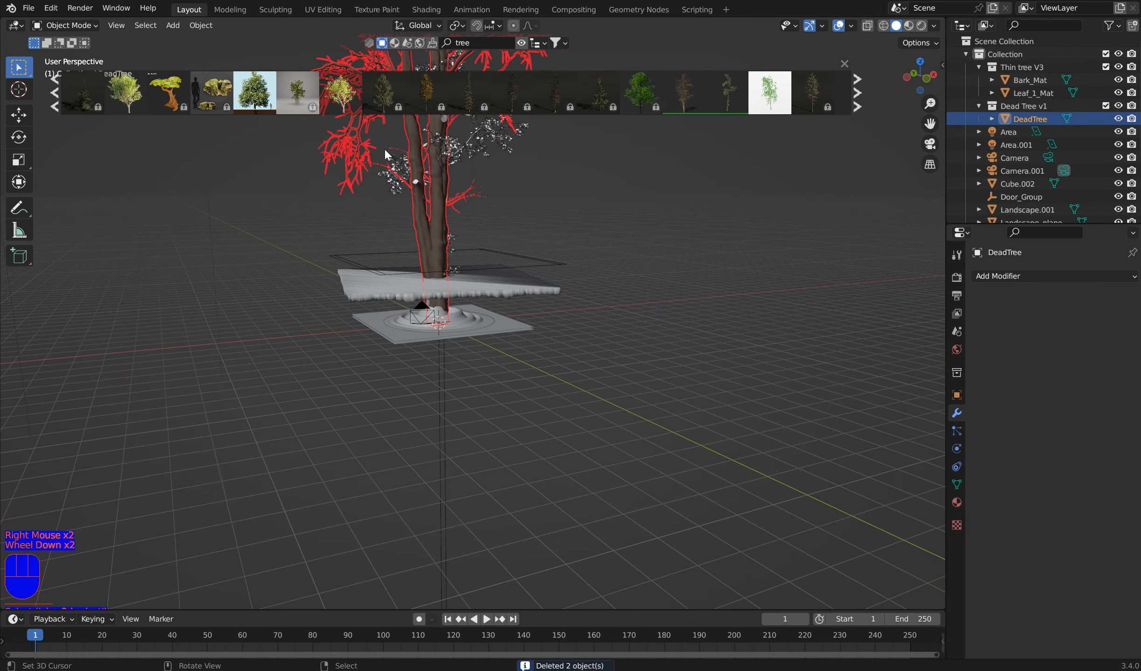
{"action": "middle_click_drag", "start_coordinate": [378, 149], "coordinate": [603, 288], "text": "shift"}
{"action": "key", "text": "g"}
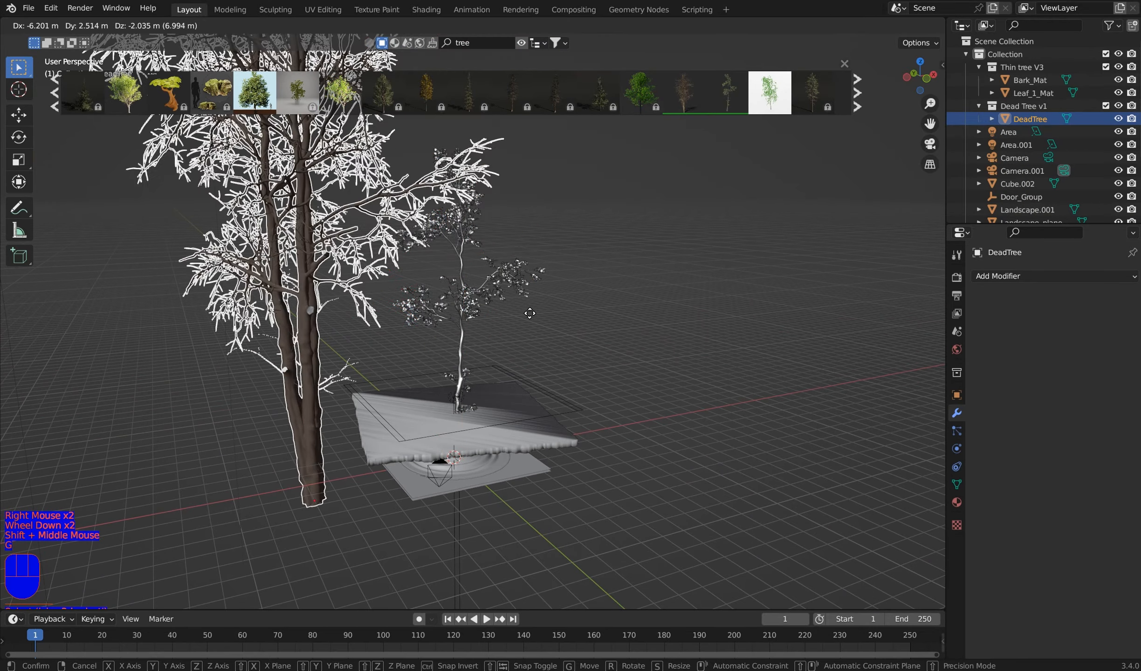
{"action": "left_click", "coordinate": [365, 343]}
{"action": "key", "text": "s"}
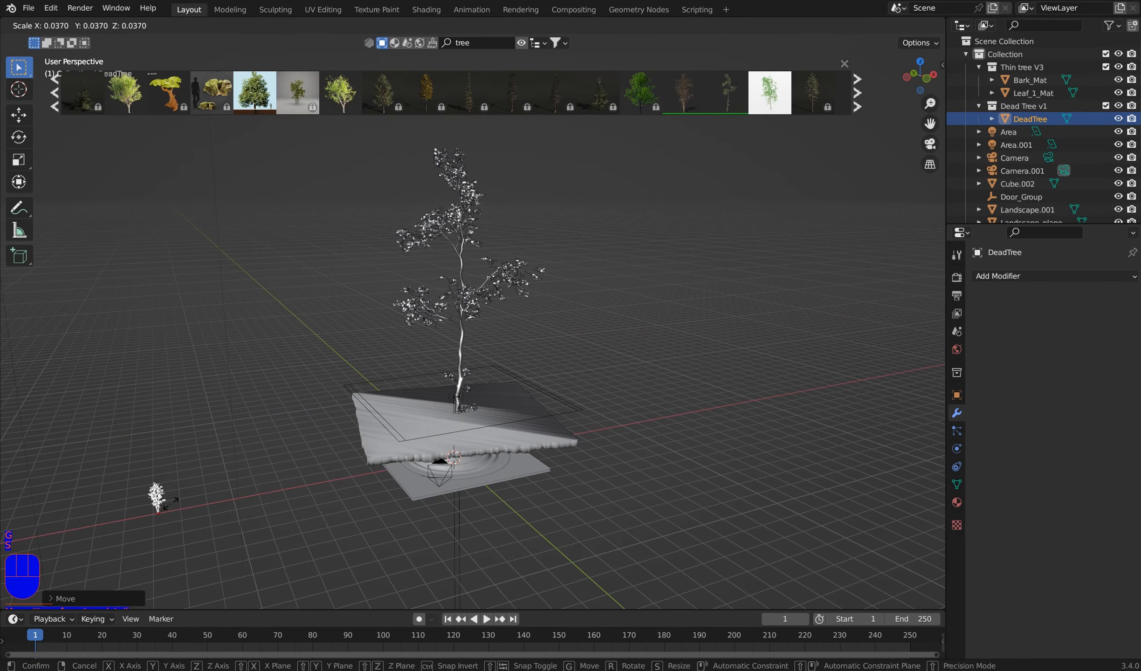
{"action": "left_click", "coordinate": [163, 511]}
{"action": "key", "text": "ctrl+a"}
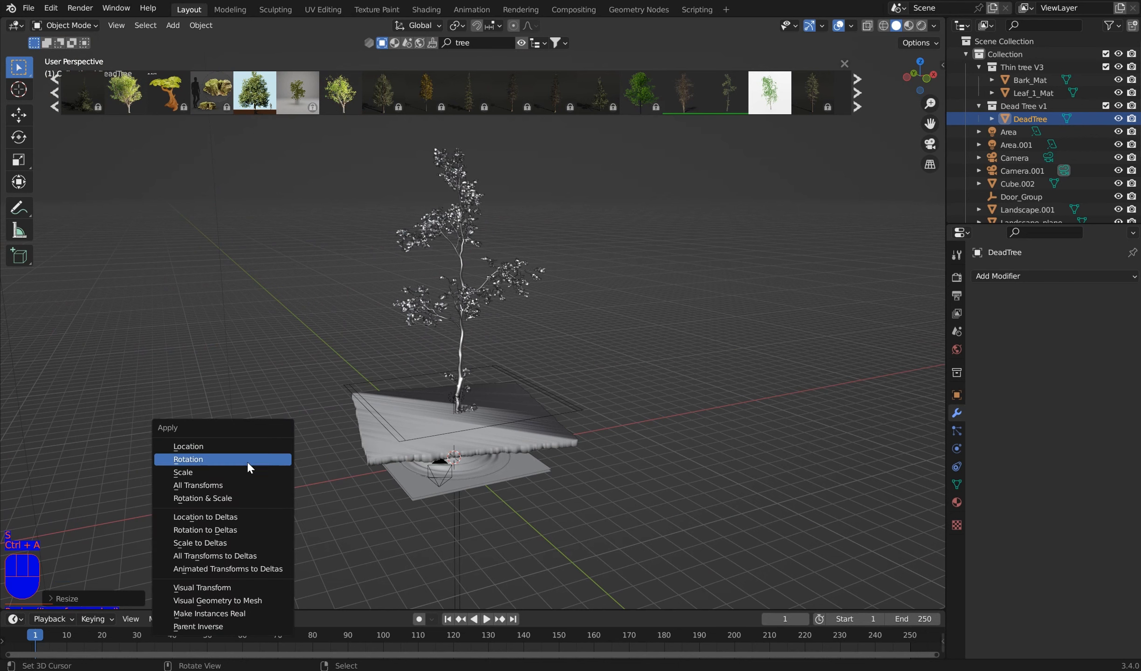
- Join the thin tree's bark and leaf meshes into one object
{"action": "right_click", "coordinate": [486, 303]}
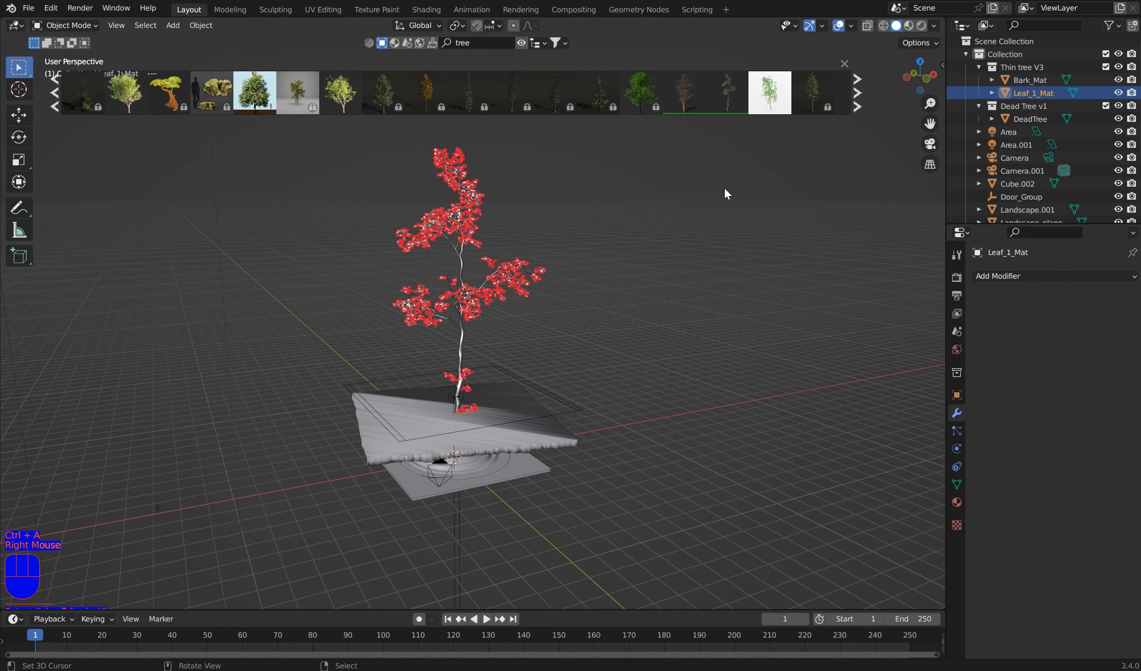
{"action": "key", "text": "g"}
{"action": "right_click", "coordinate": [529, 253]}
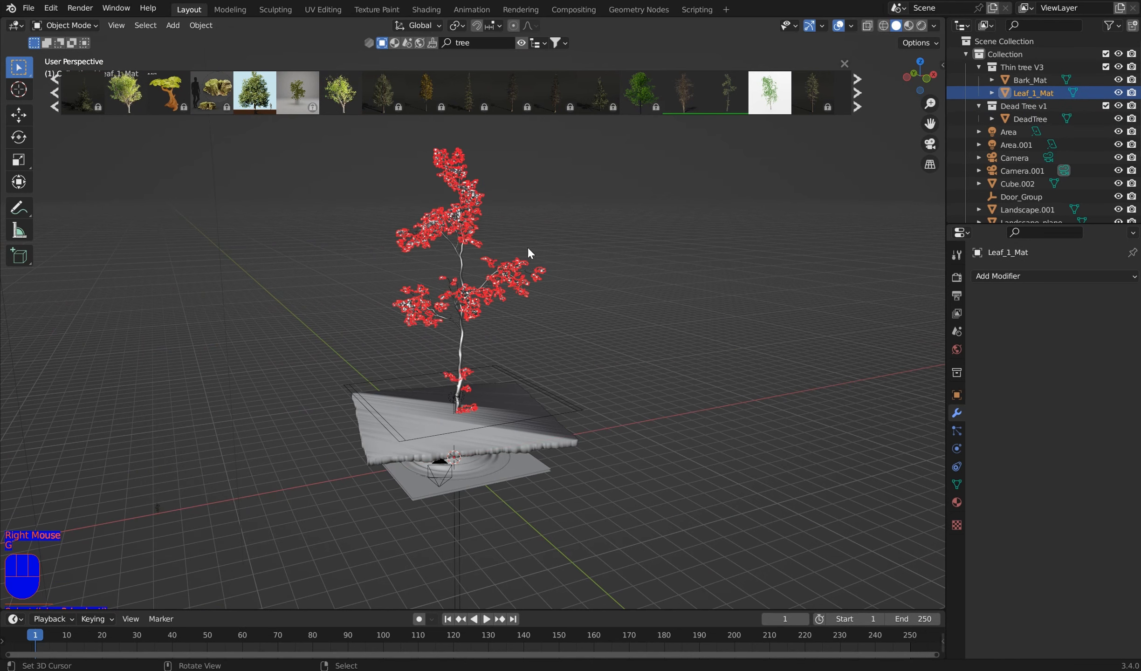
{"action": "right_click", "coordinate": [464, 321], "text": "shift"}
{"action": "right_click", "coordinate": [462, 328], "text": "shift"}
{"action": "right_click", "coordinate": [461, 329], "text": "shift"}
{"action": "right_click", "coordinate": [461, 329], "text": "shift"}
{"action": "right_click", "coordinate": [462, 327], "text": "shift"}
{"action": "right_click", "coordinate": [463, 332], "text": "shift"}
{"action": "right_click", "coordinate": [472, 284], "text": "shift"}
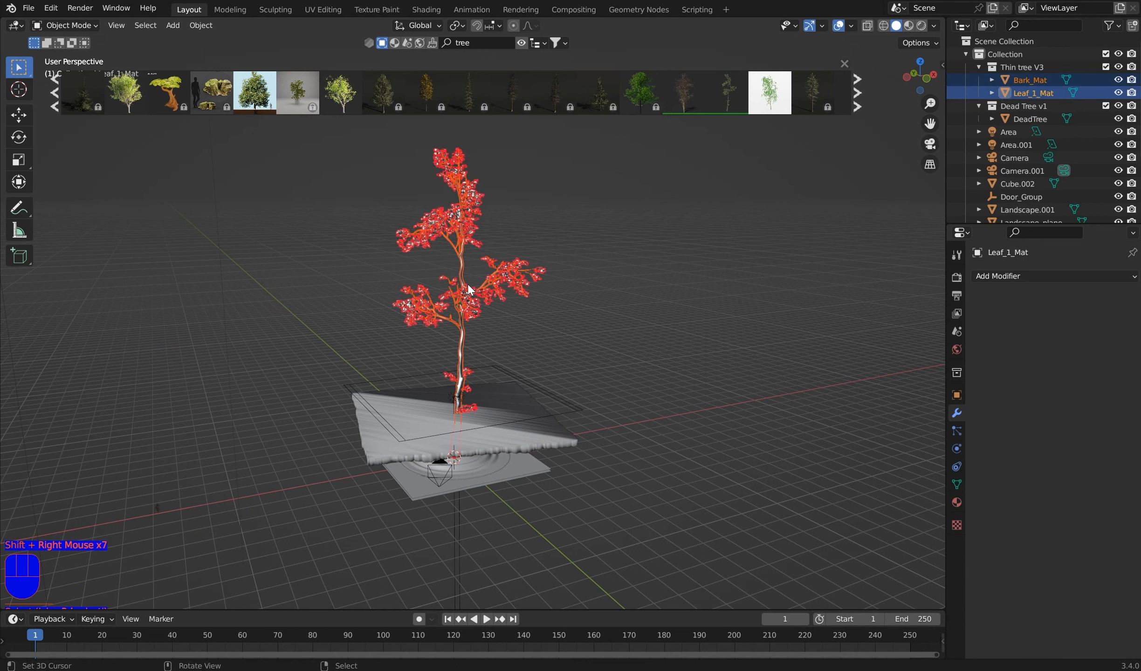
{"action": "key", "text": "ctrl+j"}
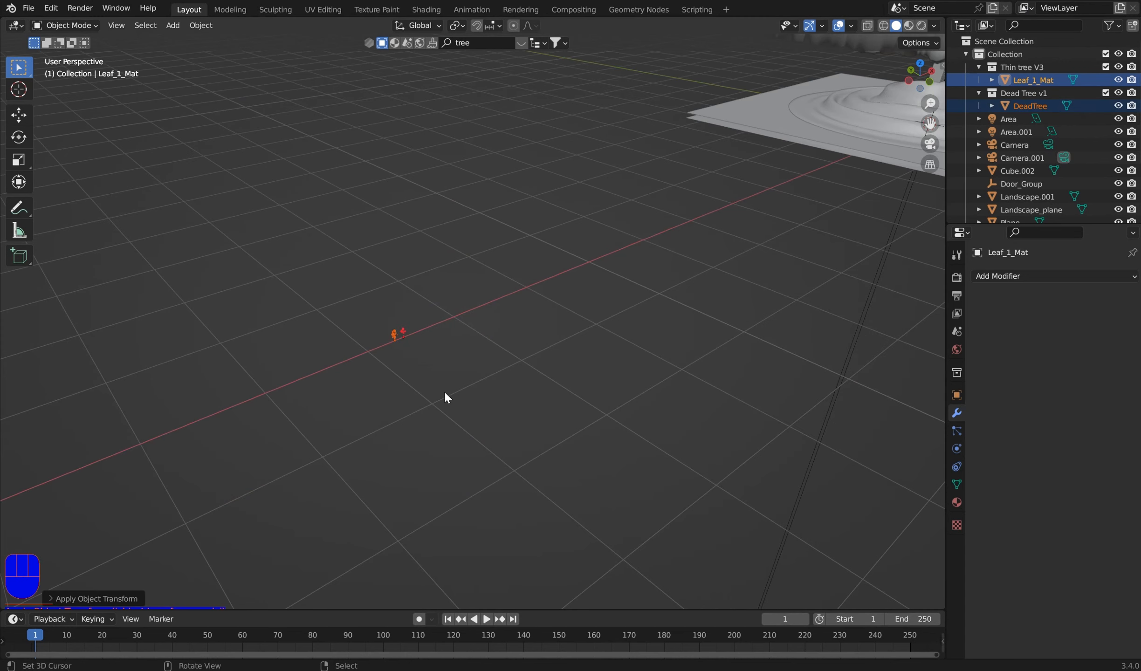
- Move both small trees into a new collection named Trees1
{"action": "left_click_drag", "start_coordinate": [430, 358], "coordinate": [350, 278]}
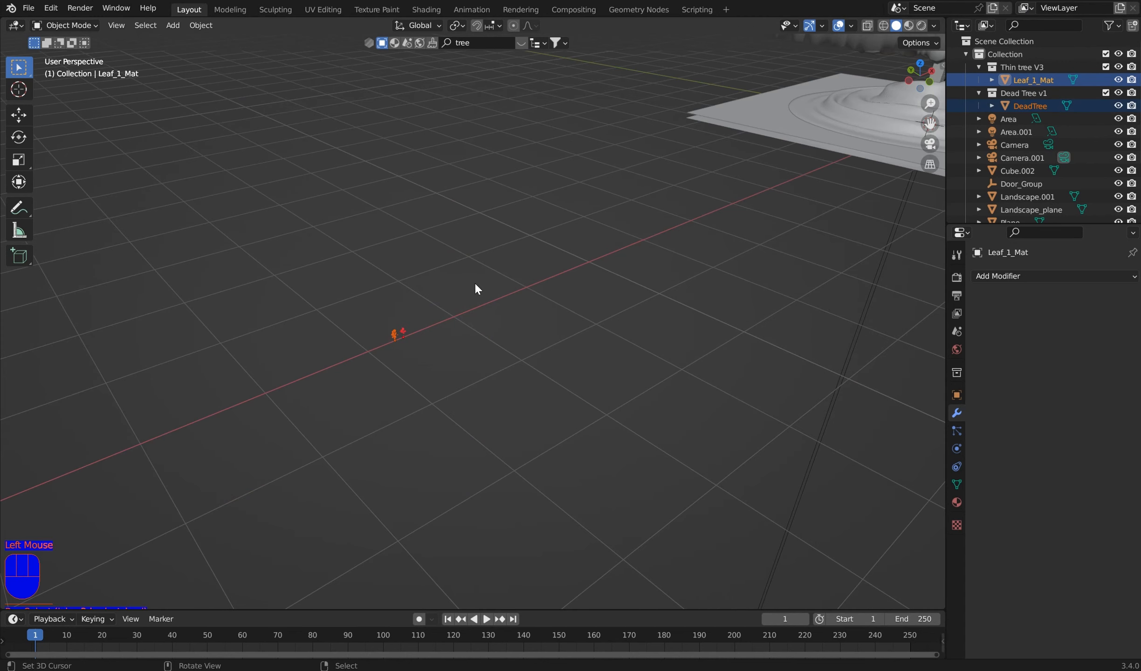
{"action": "key", "text": "m"}
{"action": "left_click", "coordinate": [453, 308]}
{"action": "type", "text": "Trees1"}
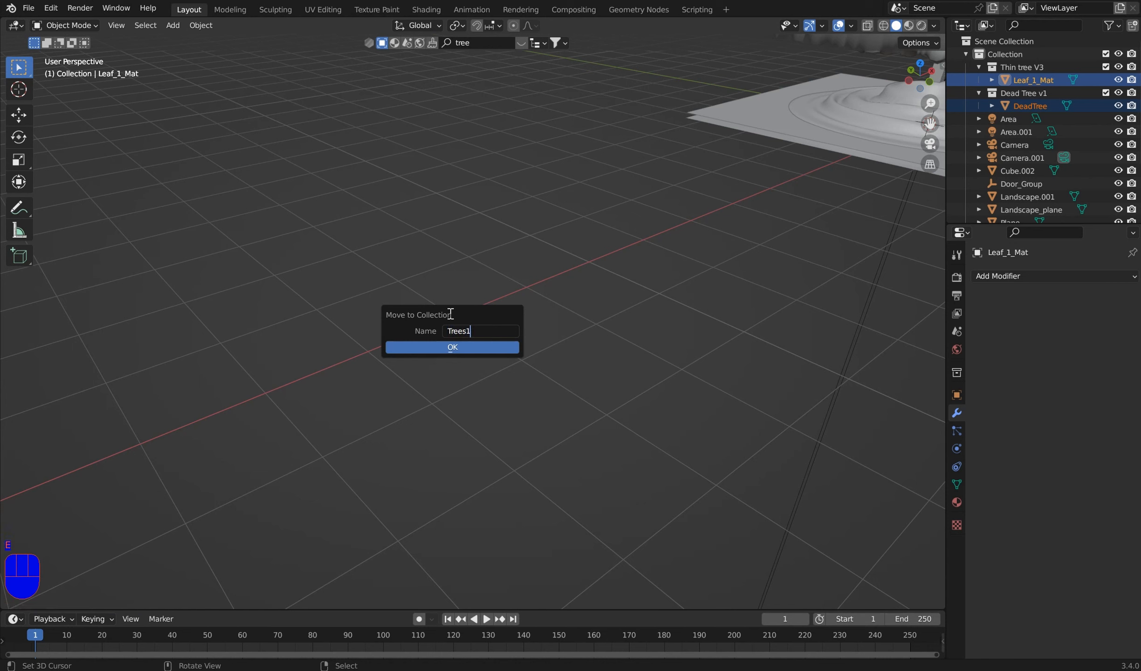
{"action": "key", "text": "Return"}
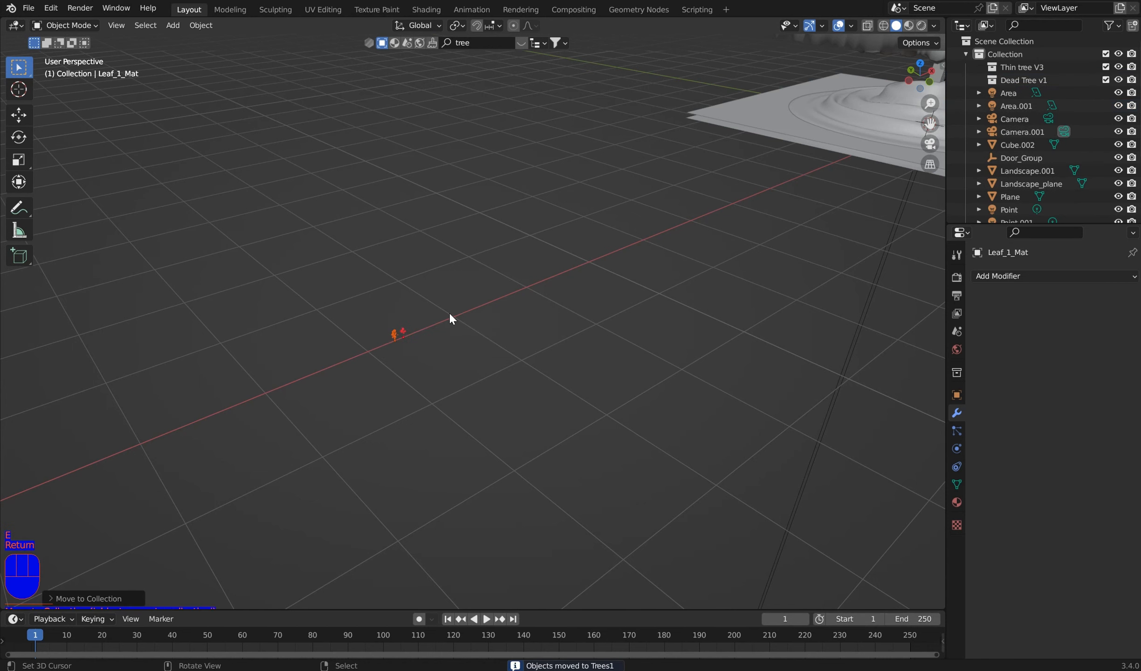
- Add a rock with the Rock Generator and place it near the two small trees
{"action": "right_click", "coordinate": [548, 160]}
{"action": "key", "text": "shift+a"}
{"action": "mouse_move", "coordinate": [548, 162]}
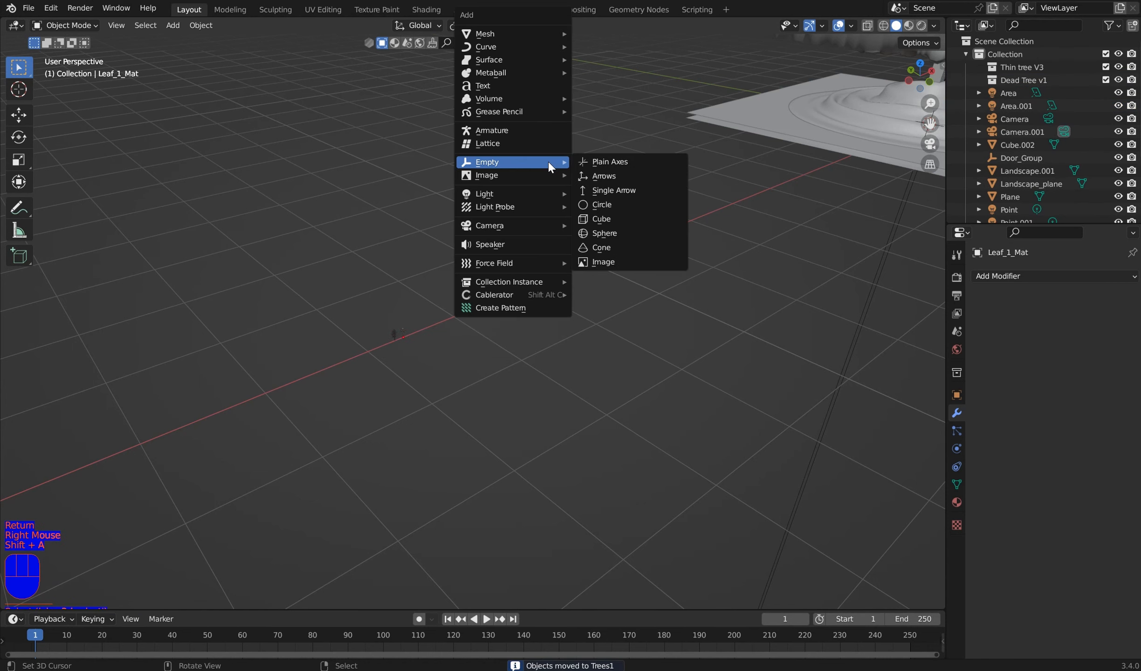
{"action": "mouse_move", "coordinate": [534, 34]}
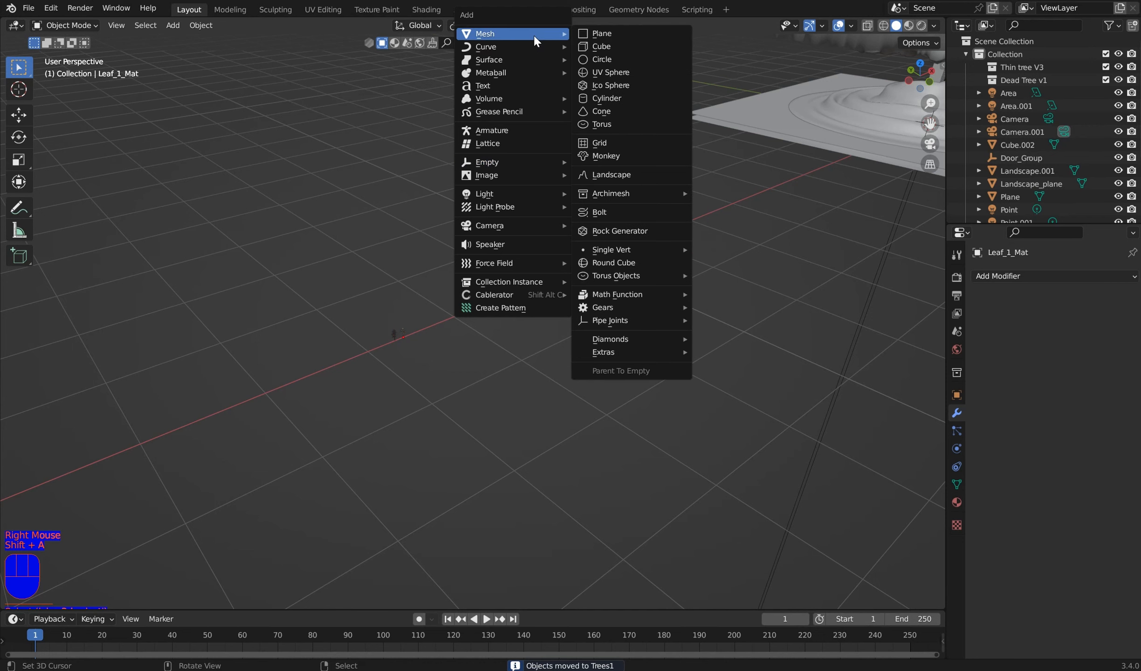
{"action": "left_click", "coordinate": [668, 232]}
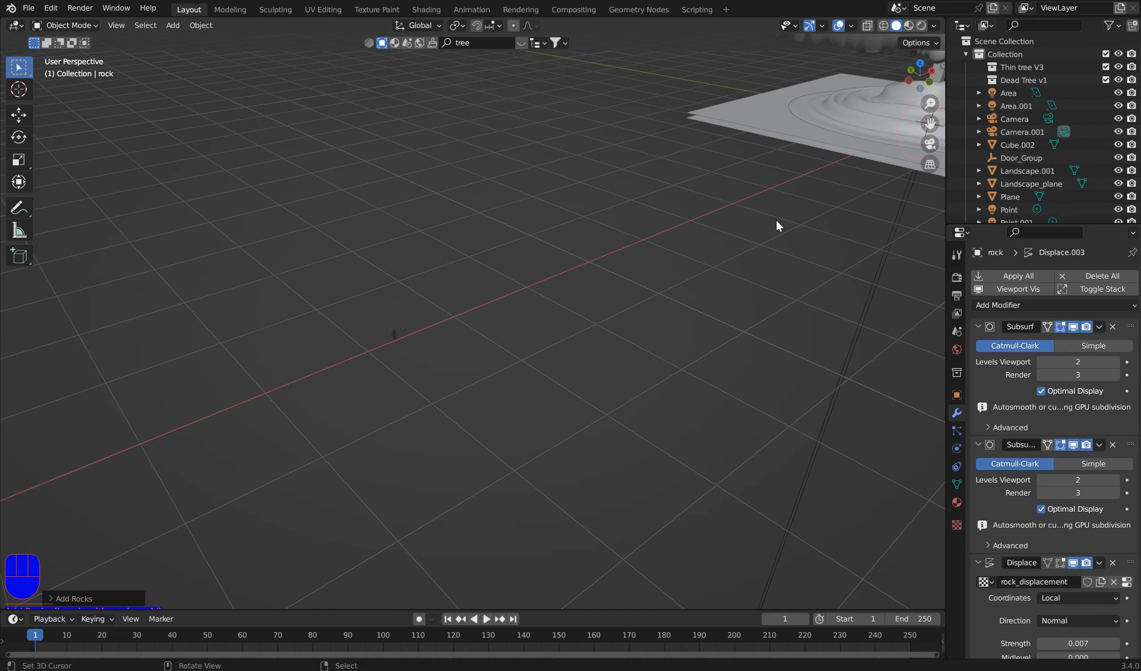
{"action": "key", "text": "g"}
{"action": "left_click", "coordinate": [389, 447]}
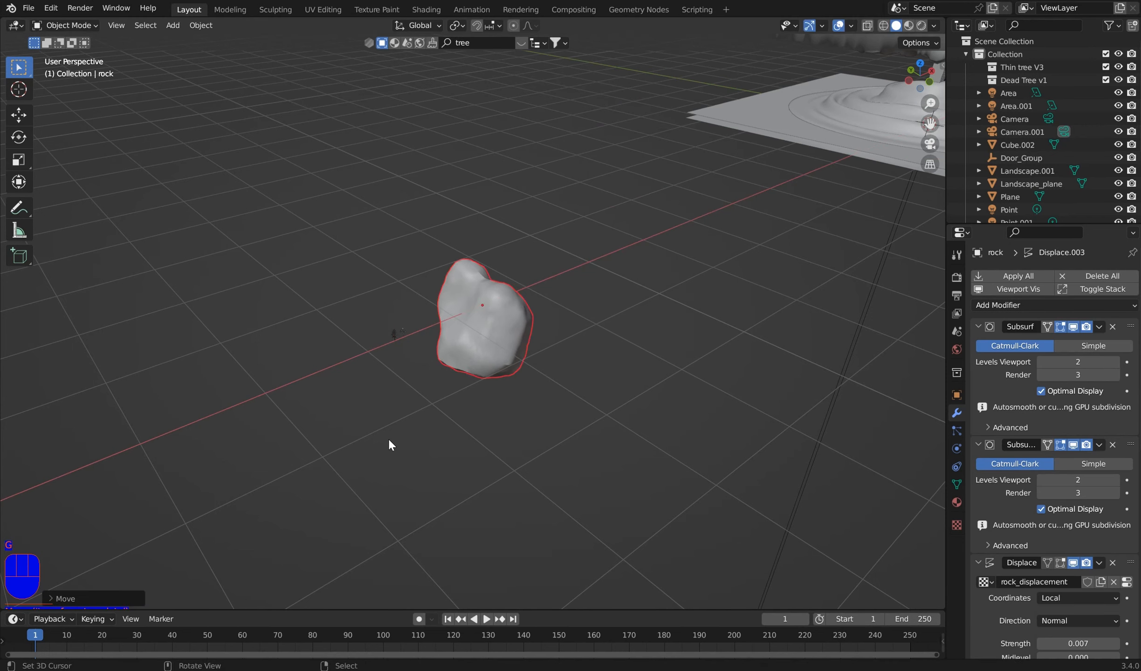
- Shrink the rock uniformly and apply all of its modifiers
{"action": "key", "text": "s"}
{"action": "left_click", "coordinate": [486, 324]}
{"action": "key", "text": "ctrl+a"}
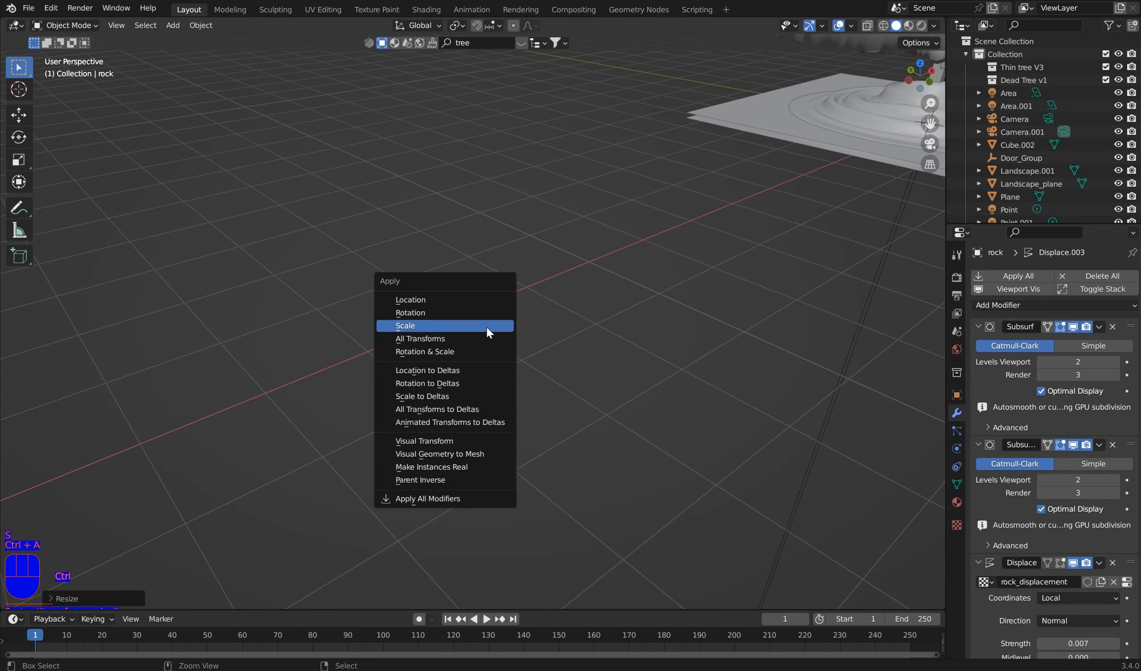
{"action": "left_click", "coordinate": [1030, 278]}
- Scale the rock down further to about 0.18 so it is smaller than the trees
{"action": "scroll", "coordinate": [617, 269], "scroll_direction": "up", "scroll_amount": 2}
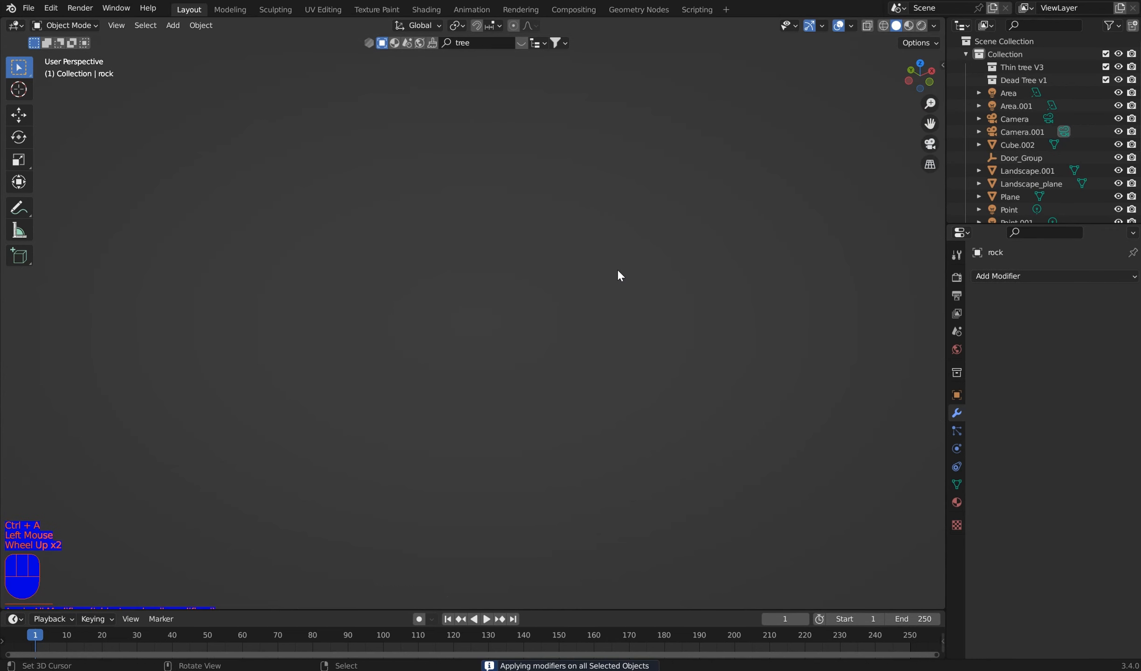
{"action": "scroll", "coordinate": [616, 269], "scroll_direction": "down", "scroll_amount": 1}
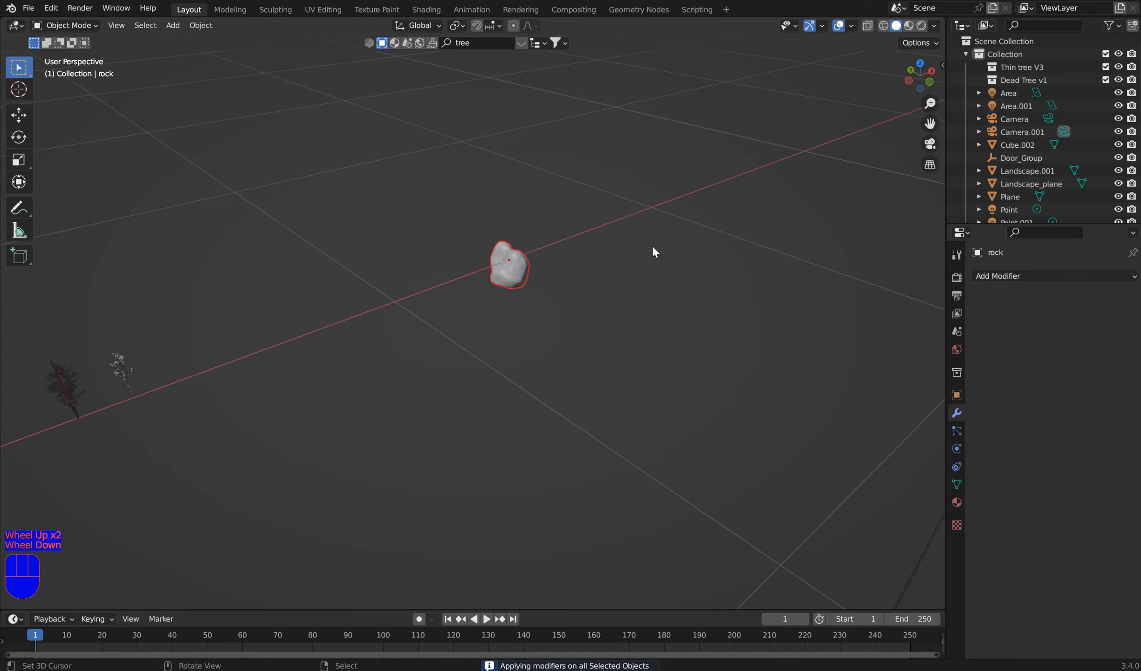
{"action": "key", "text": "s"}
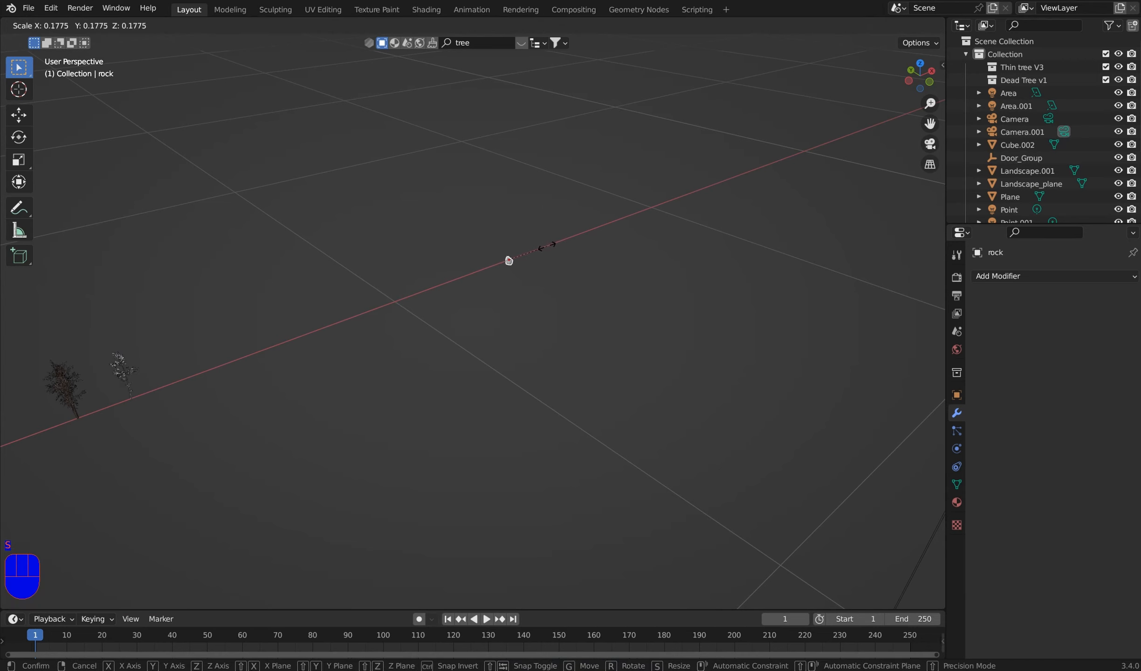
{"action": "left_click", "coordinate": [542, 249]}
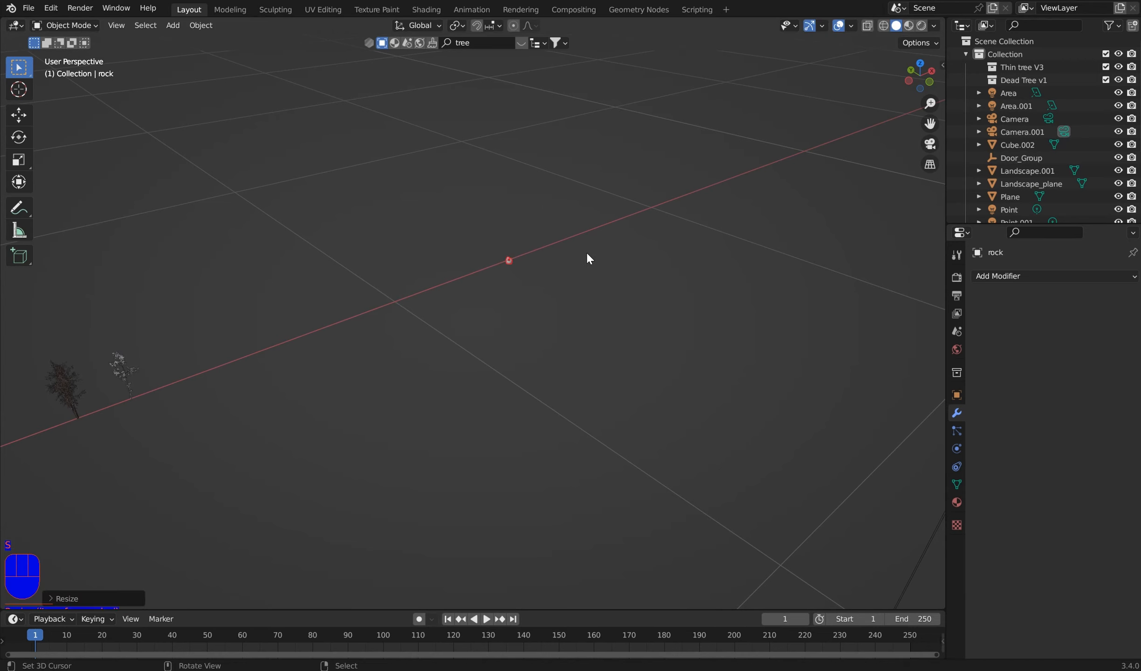
- Isolate the rock in local view, place a linked duplicate beside it and rotate the copy to a different orientation
{"action": "key", "text": "slash"}
{"action": "scroll", "coordinate": [587, 247], "scroll_direction": "down", "scroll_amount": 4}
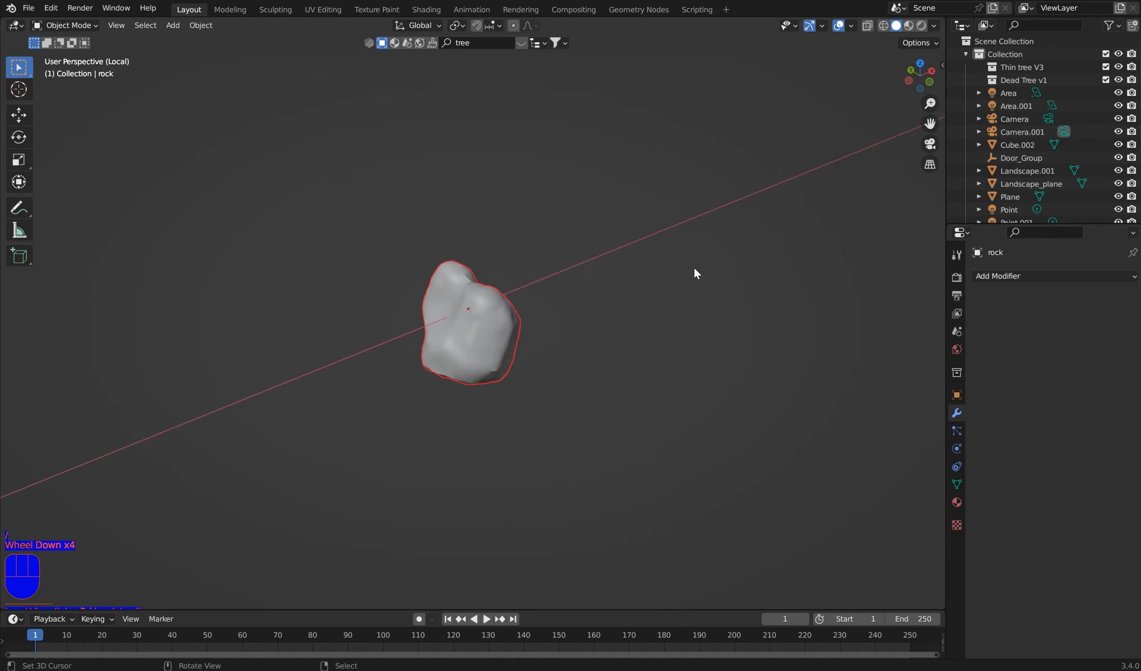
{"action": "key", "text": "alt+d"}
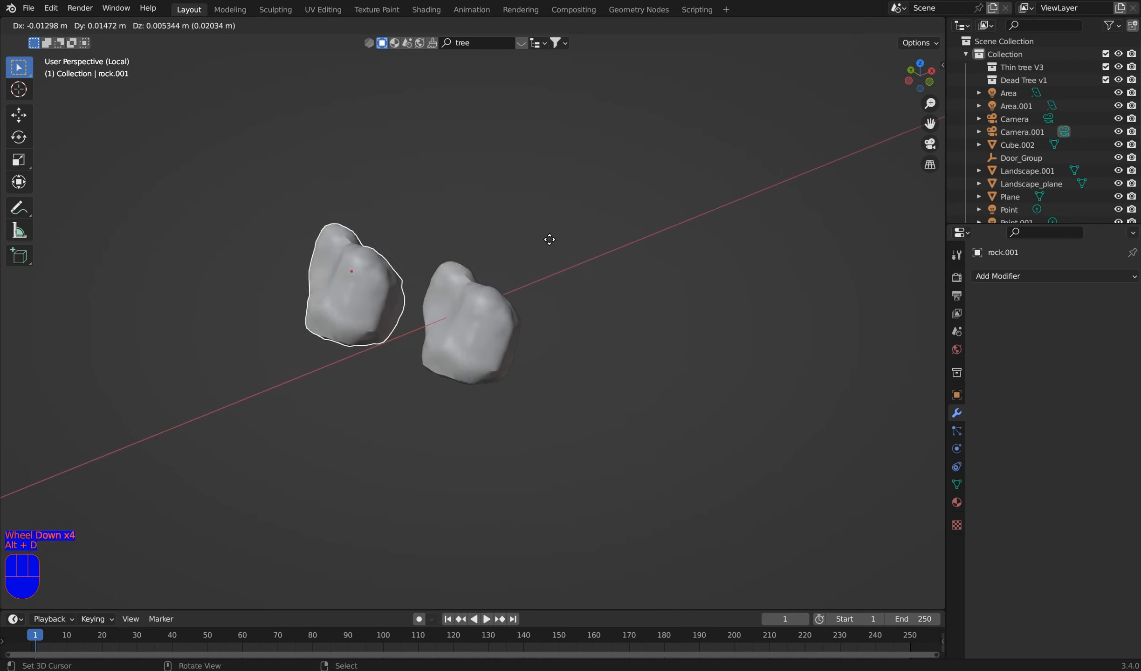
{"action": "left_click", "coordinate": [536, 249]}
{"action": "key", "text": "r"}
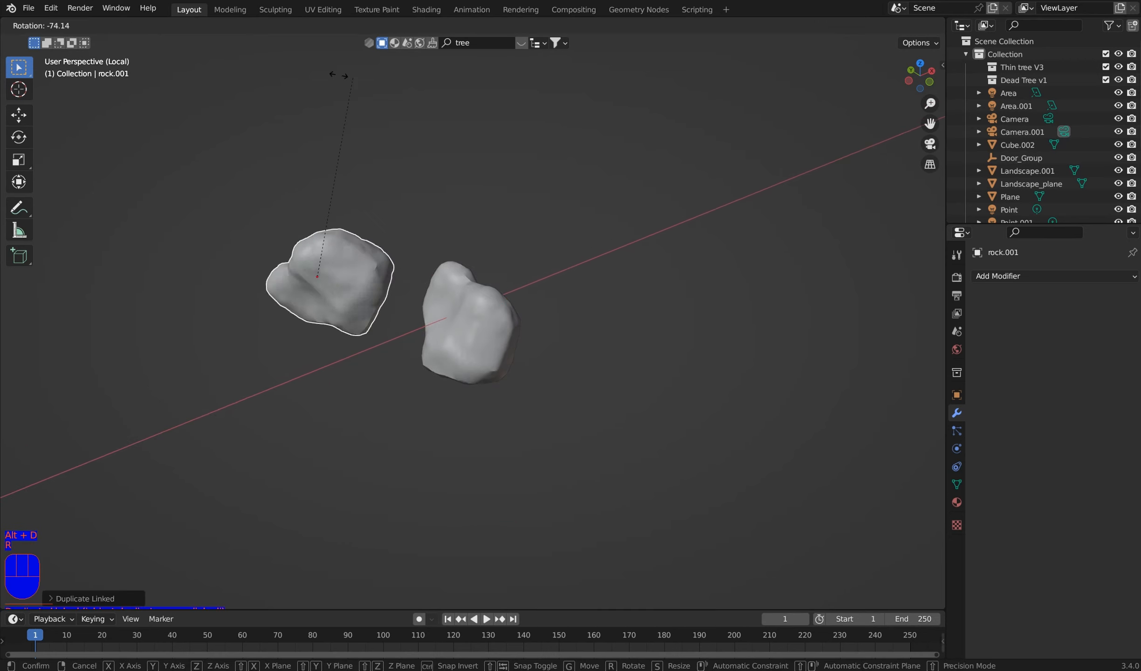
{"action": "left_click", "coordinate": [289, 334]}
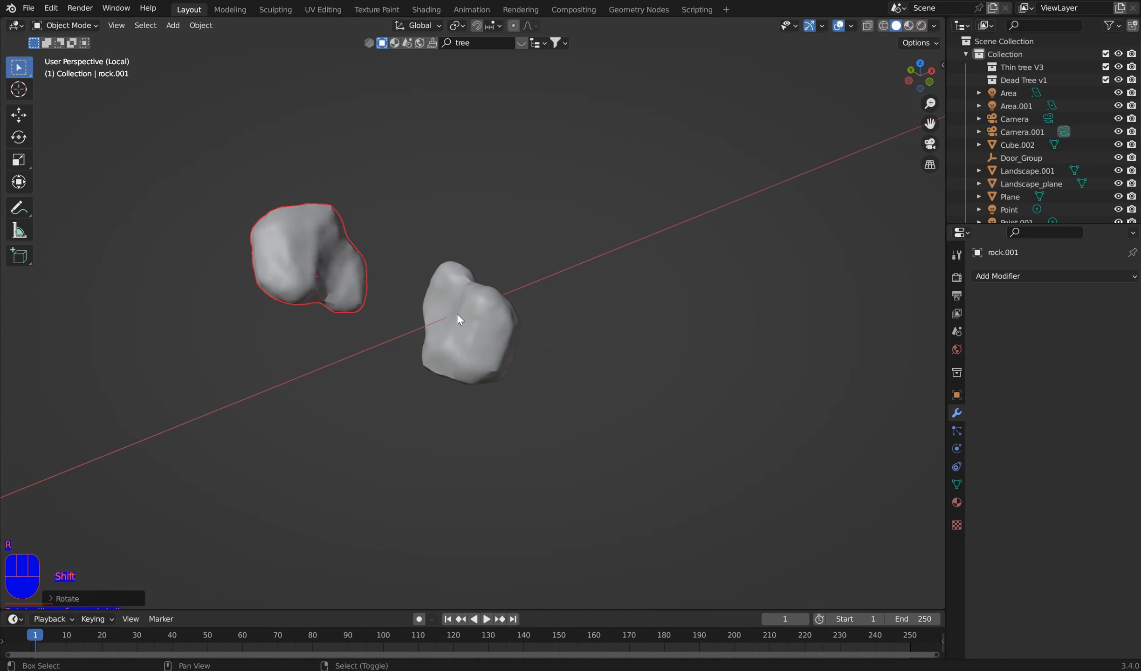
- Move both rocks into a new collection named rocks1
{"action": "middle_click_drag", "start_coordinate": [456, 312], "coordinate": [465, 321], "text": "shift"}
{"action": "scroll", "coordinate": [465, 324], "scroll_direction": "down", "scroll_amount": 2}
{"action": "left_click_drag", "start_coordinate": [546, 387], "coordinate": [194, 152]}
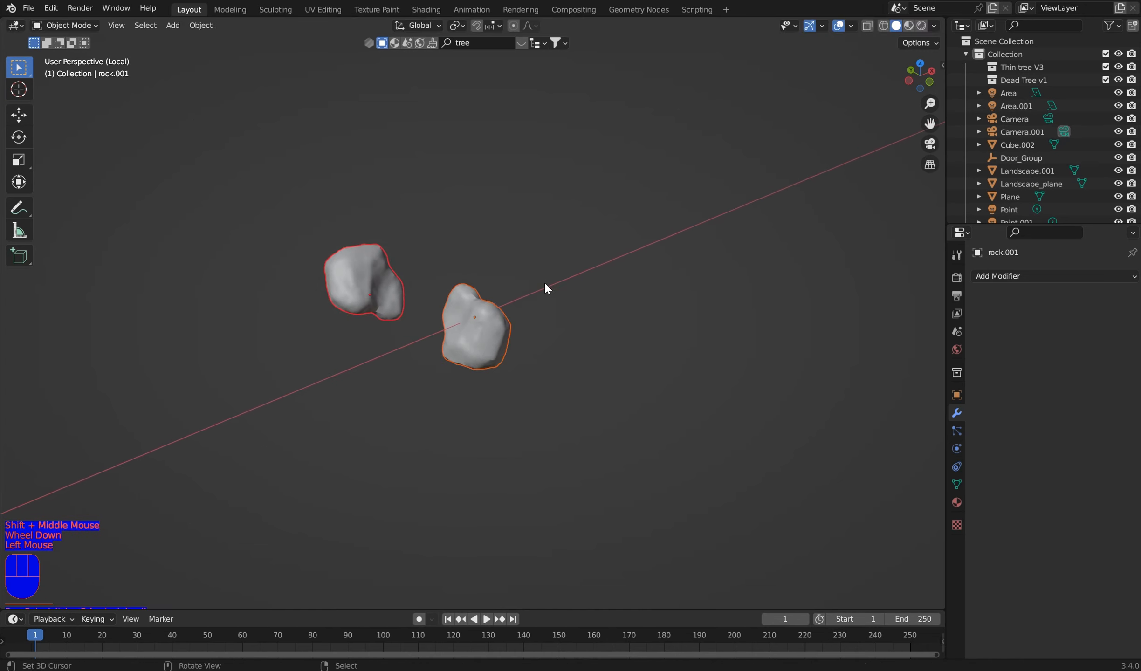
{"action": "key", "text": "m"}
{"action": "left_click", "coordinate": [543, 287]}
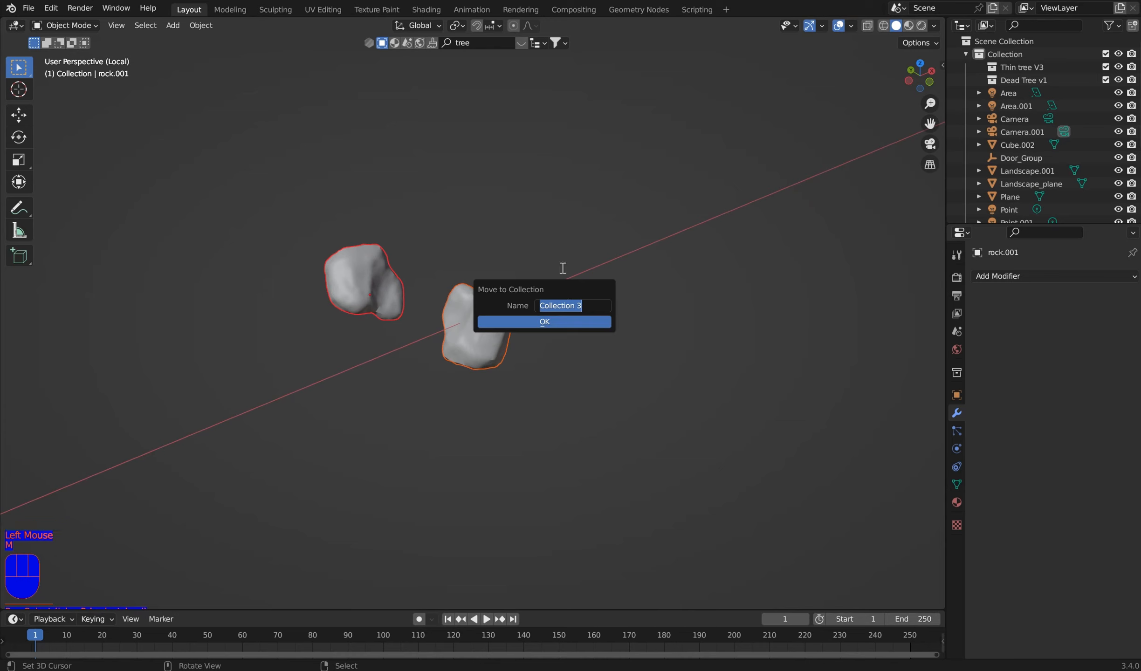
{"action": "type", "text": "rocks1"}
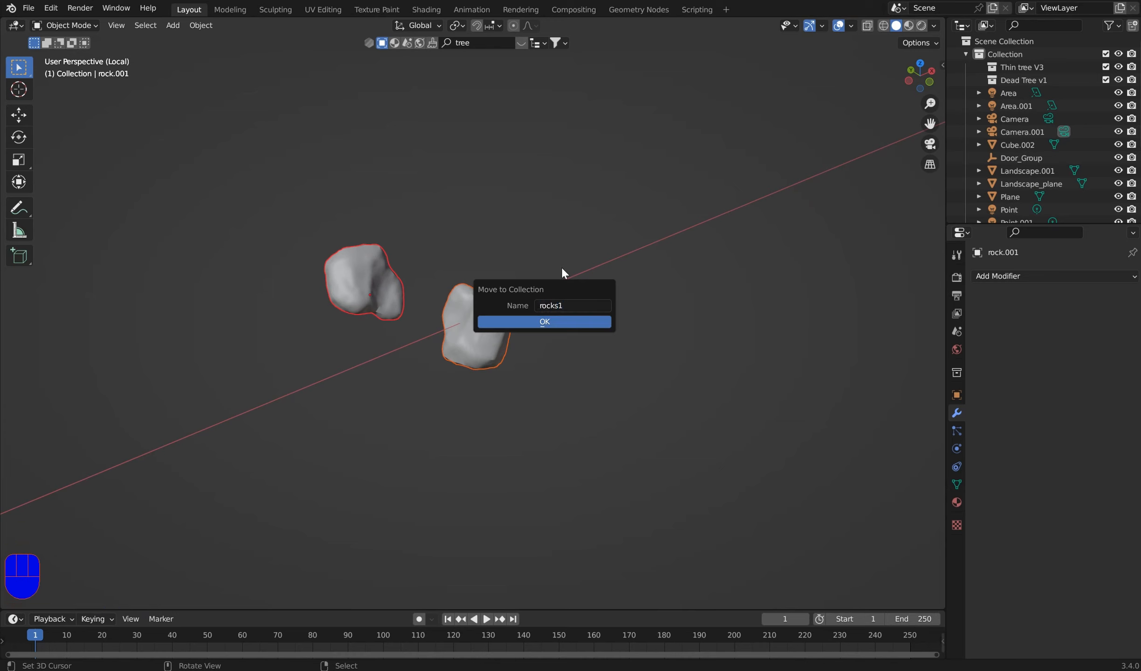
{"action": "key", "text": "Return"}
- Return to the full scene and shrink both rocks a little more, applying their scale before and after resizing
{"action": "scroll", "coordinate": [561, 280], "scroll_direction": "down", "scroll_amount": 3}
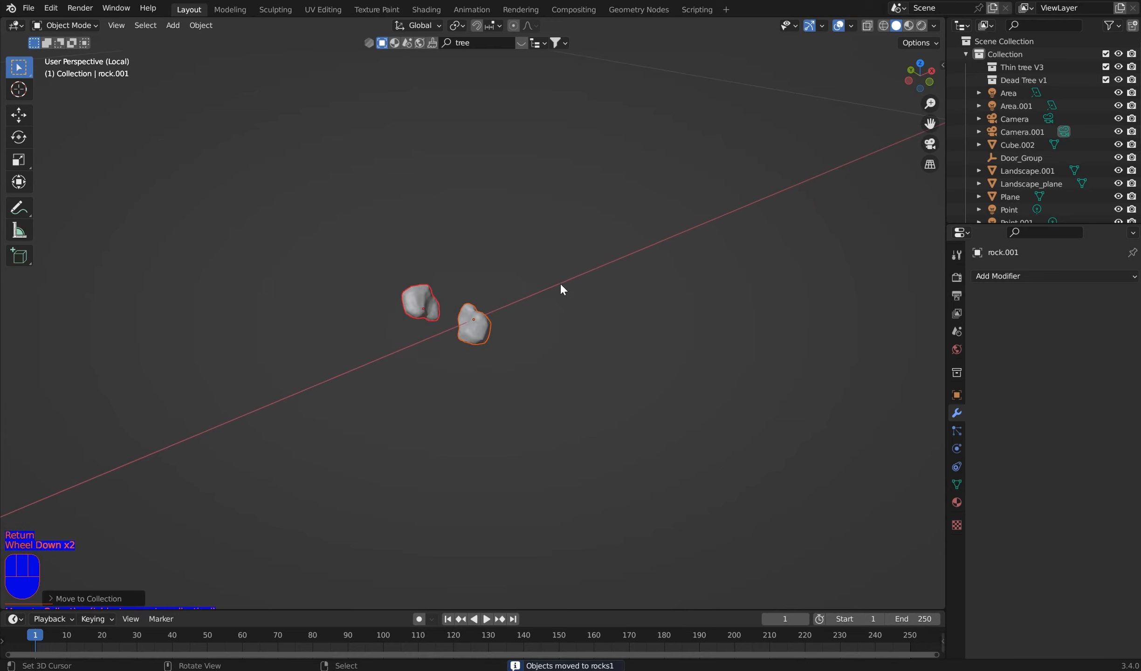
{"action": "key", "text": "slash"}
{"action": "scroll", "coordinate": [562, 282], "scroll_direction": "down", "scroll_amount": 2}
{"action": "scroll", "coordinate": [593, 254], "scroll_direction": "up", "scroll_amount": 3}
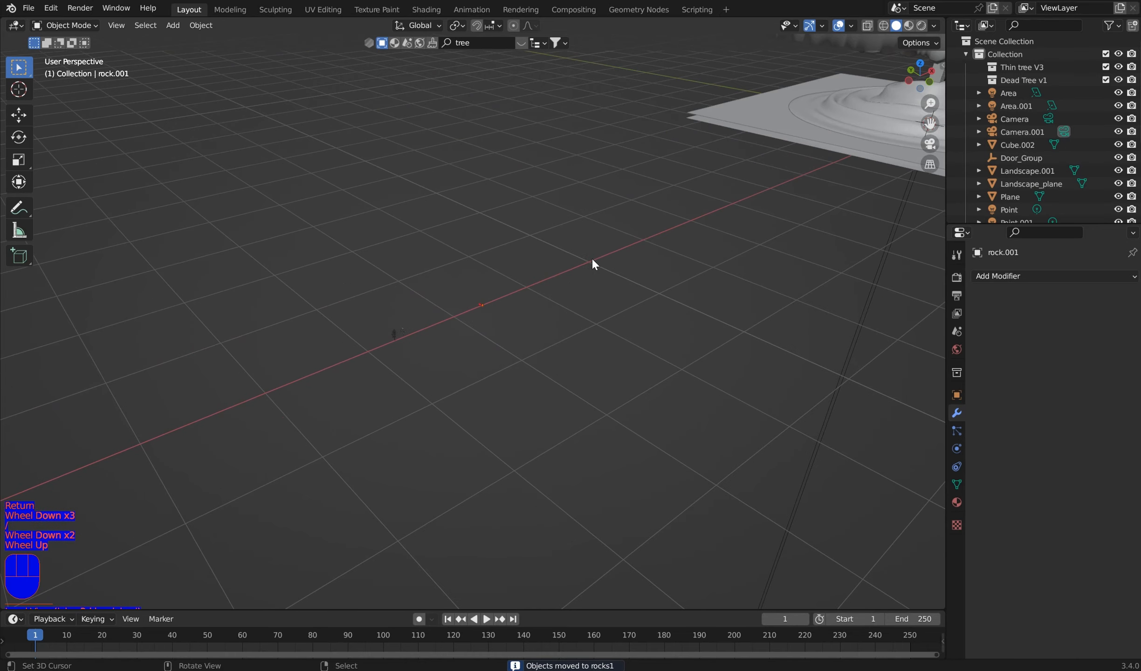
{"action": "scroll", "coordinate": [561, 261], "scroll_direction": "down", "scroll_amount": 1}
{"action": "key", "text": "ctrl+a"}
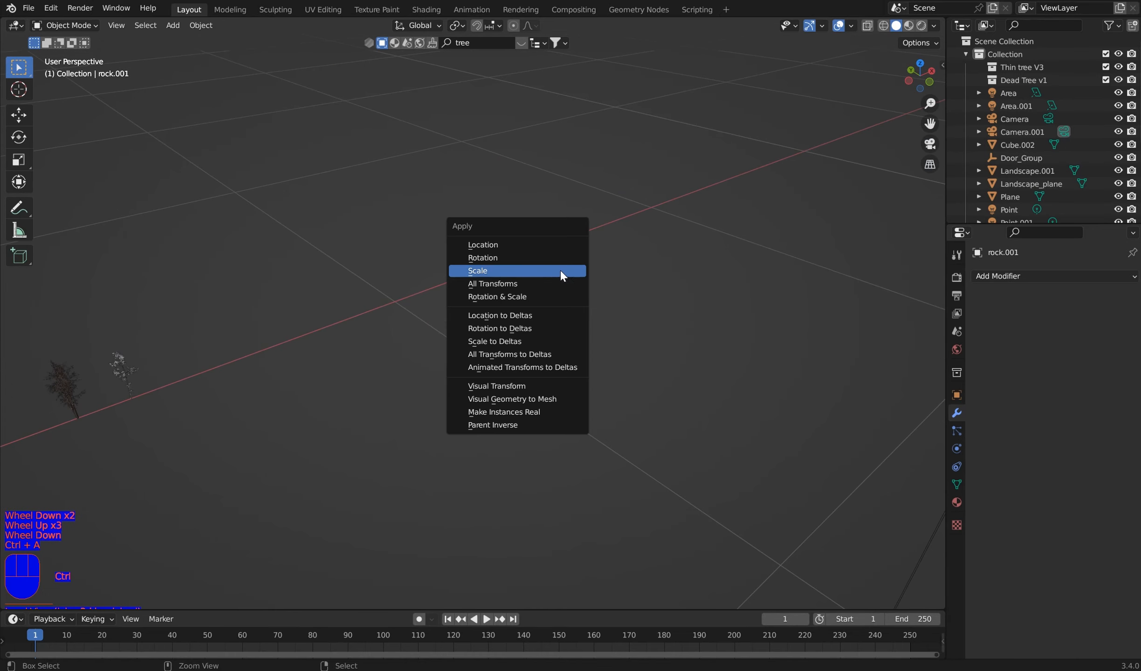
{"action": "left_click", "coordinate": [560, 271]}
{"action": "key", "text": "s"}
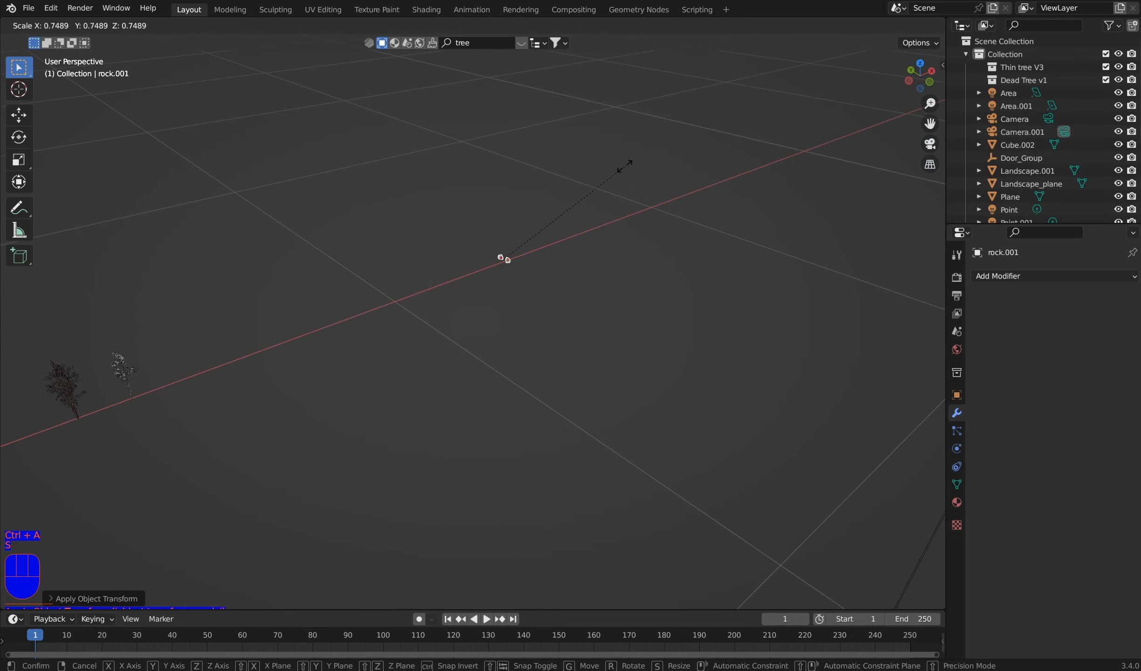
{"action": "left_click", "coordinate": [563, 211]}
{"action": "key", "text": "ctrl+a"}
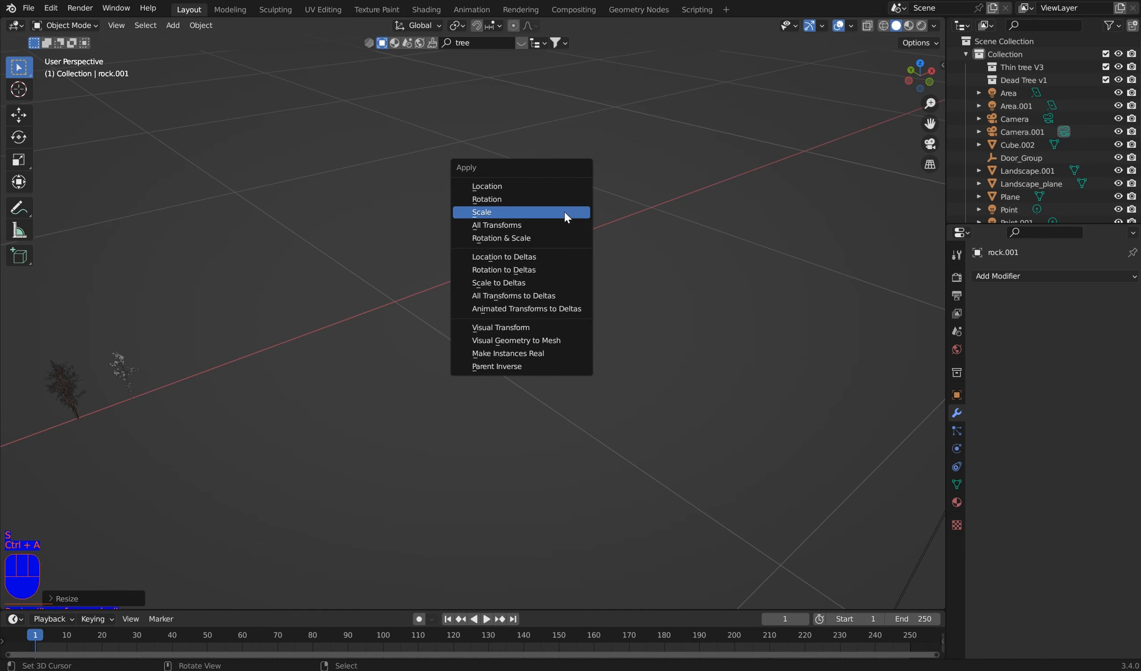
{"action": "left_click", "coordinate": [566, 217]}
- Enlarge the Outliner and expand the Lanscape collection to list its landscape objects
{"action": "left_click_drag", "start_coordinate": [1014, 225], "coordinate": [1028, 393]}
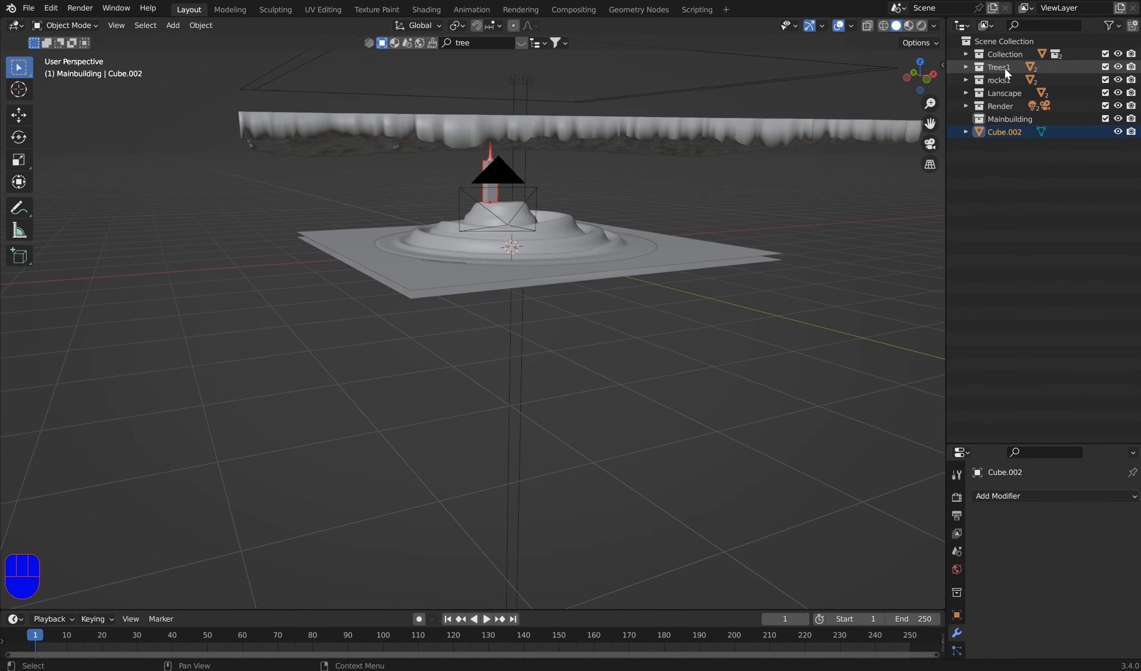
{"action": "double_click", "coordinate": [966, 93]}
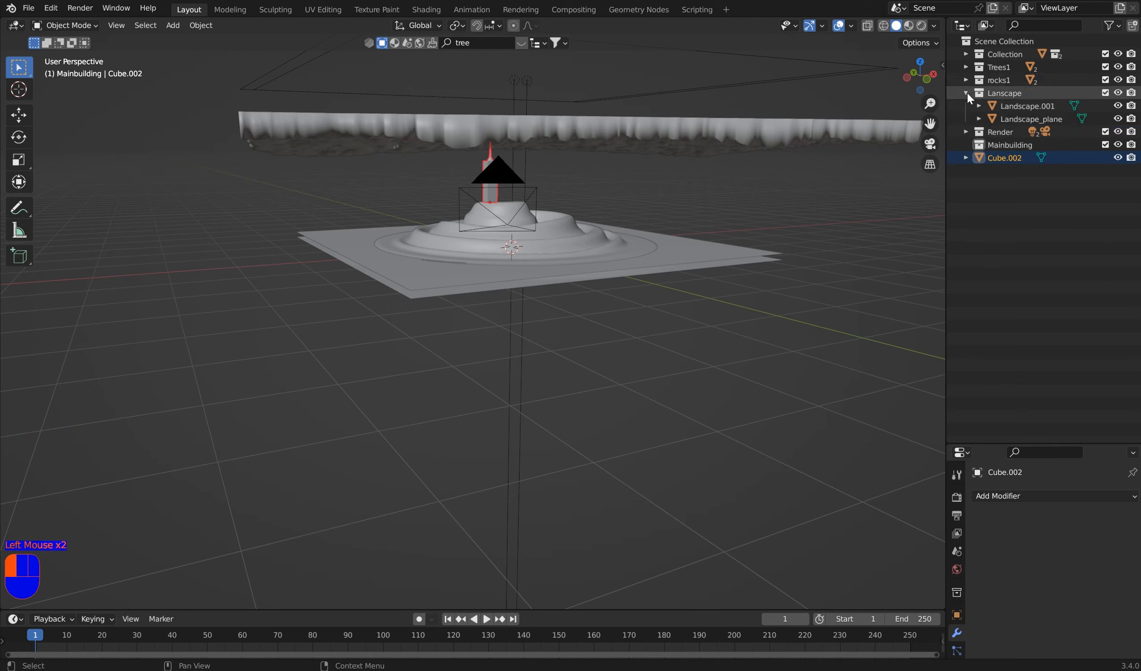
- Move Cube.002 into the Mainbuilding collection, leaving the Lanscape, Render and Mainbuilding collections collapsed in the Outliner
{"action": "left_click", "coordinate": [966, 93]}
{"action": "left_click", "coordinate": [967, 106]}
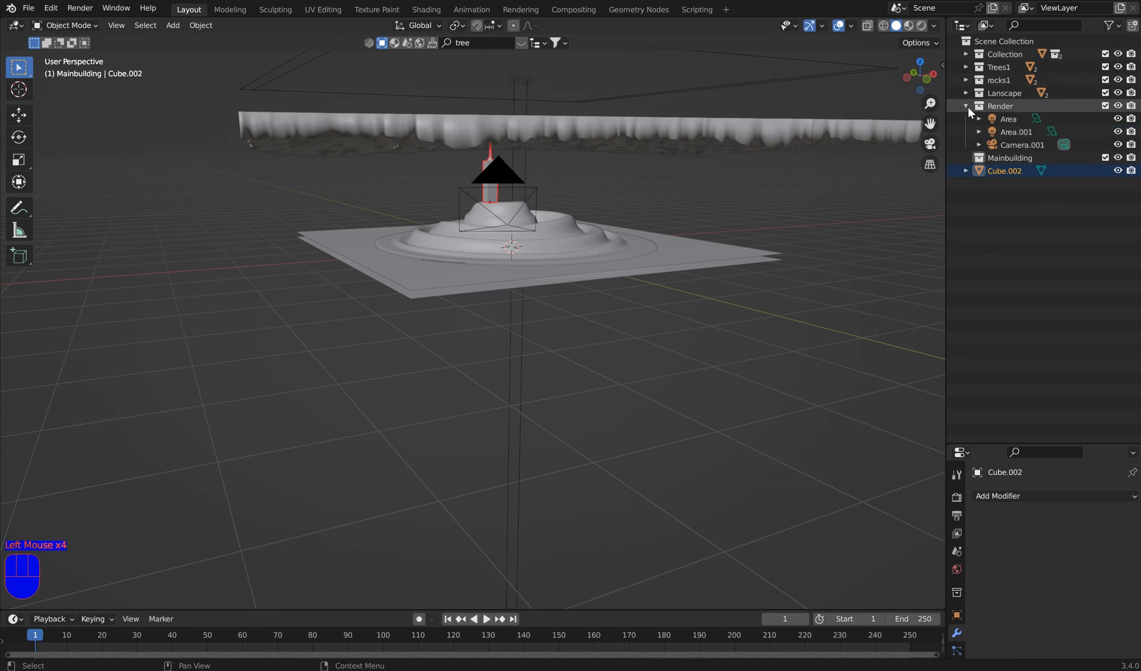
{"action": "left_click", "coordinate": [966, 106]}
{"action": "left_click_drag", "start_coordinate": [980, 128], "coordinate": [1005, 117]}
{"action": "left_click", "coordinate": [967, 119]}
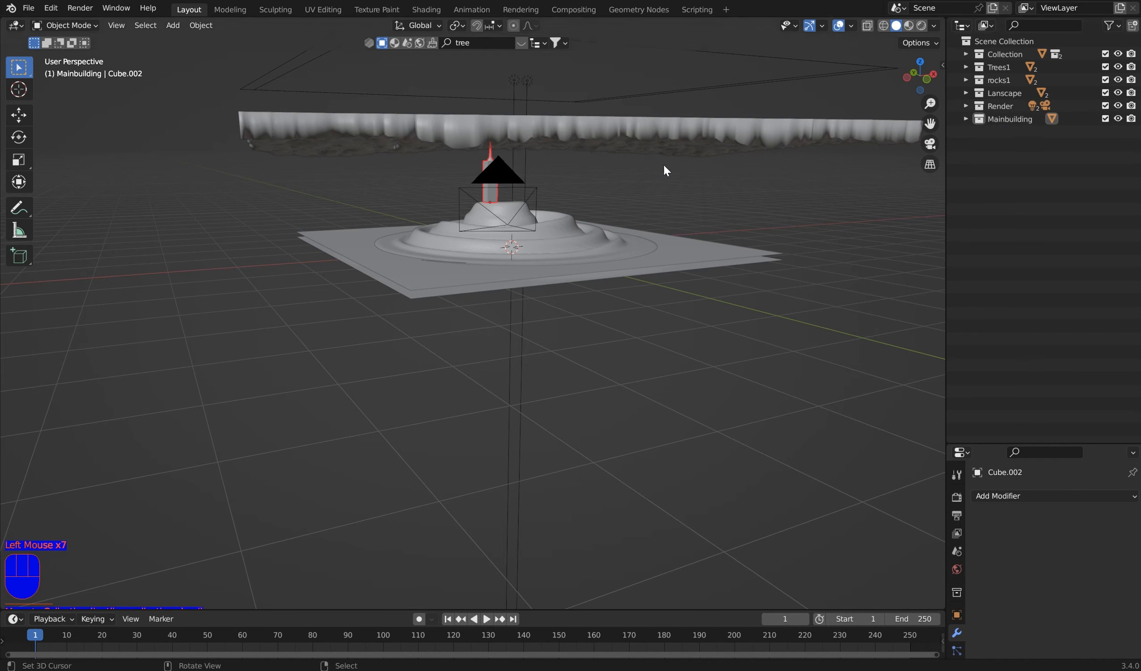
- Shrink the timeline, split the 3D viewport vertically and turn the new area into a Geometry Node Editor without its sidebar
{"action": "middle_click_drag", "start_coordinate": [581, 177], "coordinate": [586, 210], "text": "shift"}
{"action": "left_click_drag", "start_coordinate": [862, 609], "coordinate": [862, 642]}
{"action": "right_click", "coordinate": [946, 188]}
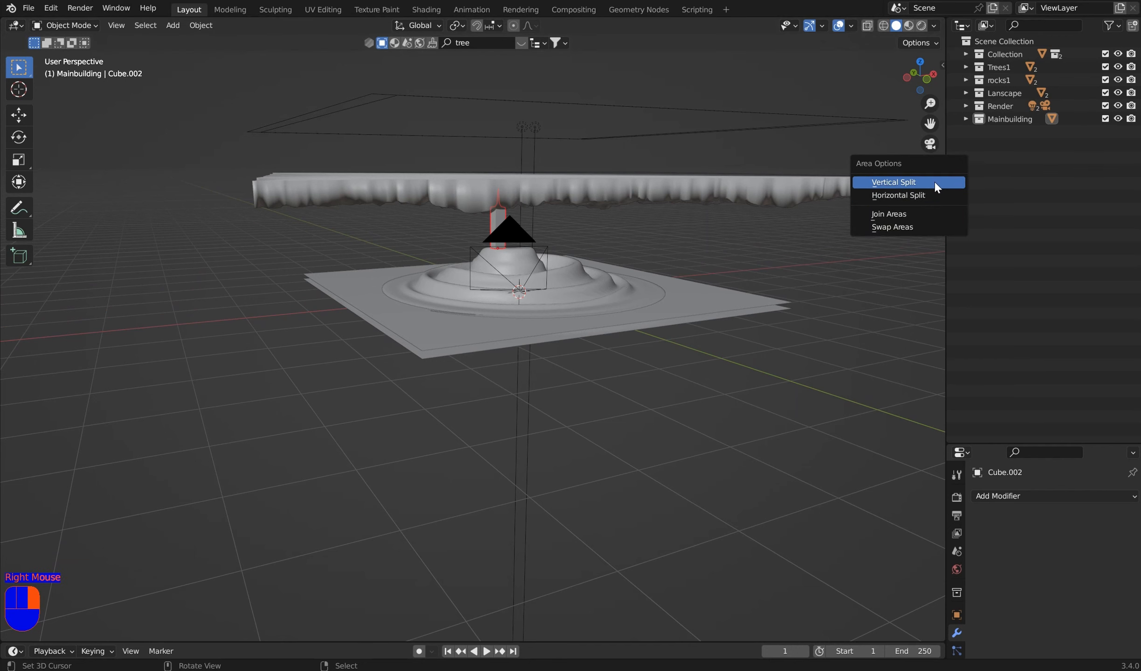
{"action": "left_click", "coordinate": [934, 182]}
{"action": "left_click", "coordinate": [606, 210]}
{"action": "left_click", "coordinate": [632, 21]}
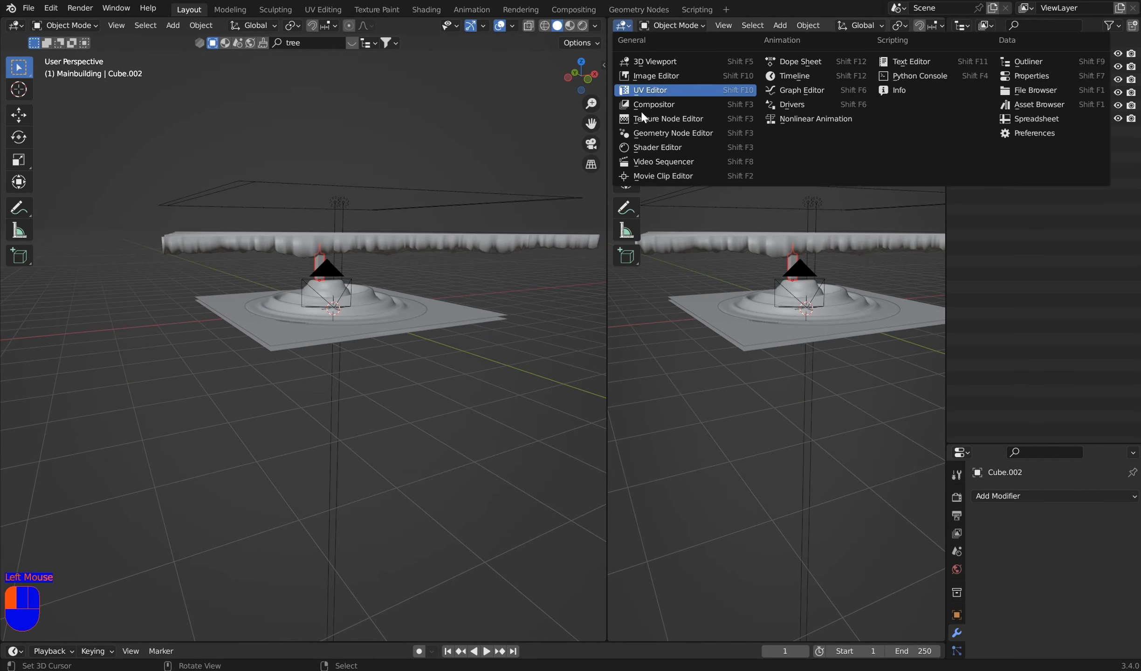
{"action": "left_click", "coordinate": [663, 137]}
{"action": "key", "text": "n"}
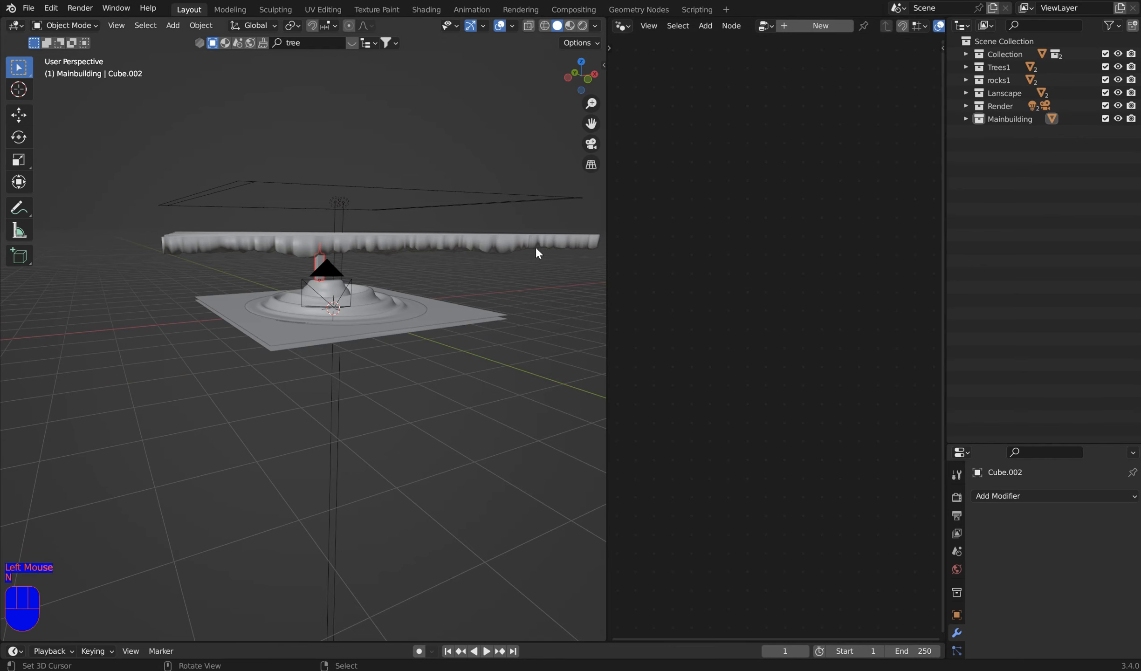
- Hide the flat Landscape_plane that overlaps the terraced hill
{"action": "right_click", "coordinate": [441, 307]}
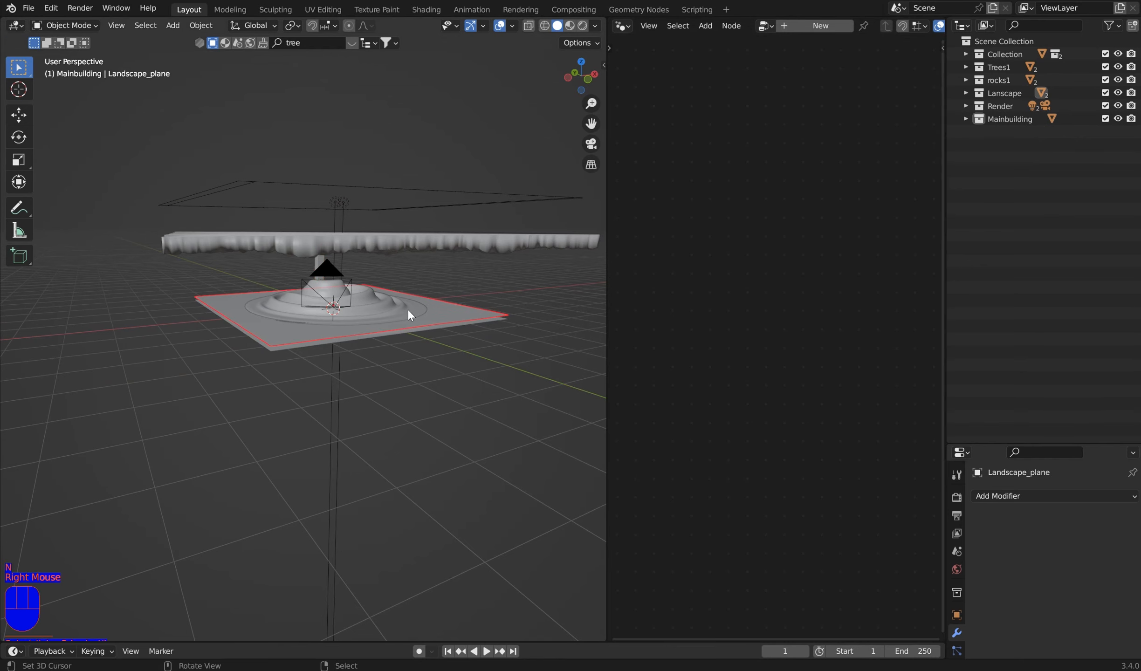
{"action": "scroll", "coordinate": [409, 310], "scroll_direction": "up", "scroll_amount": 2}
{"action": "scroll", "coordinate": [411, 310], "scroll_direction": "down", "scroll_amount": 1}
{"action": "middle_click_drag", "start_coordinate": [412, 310], "coordinate": [414, 314]}
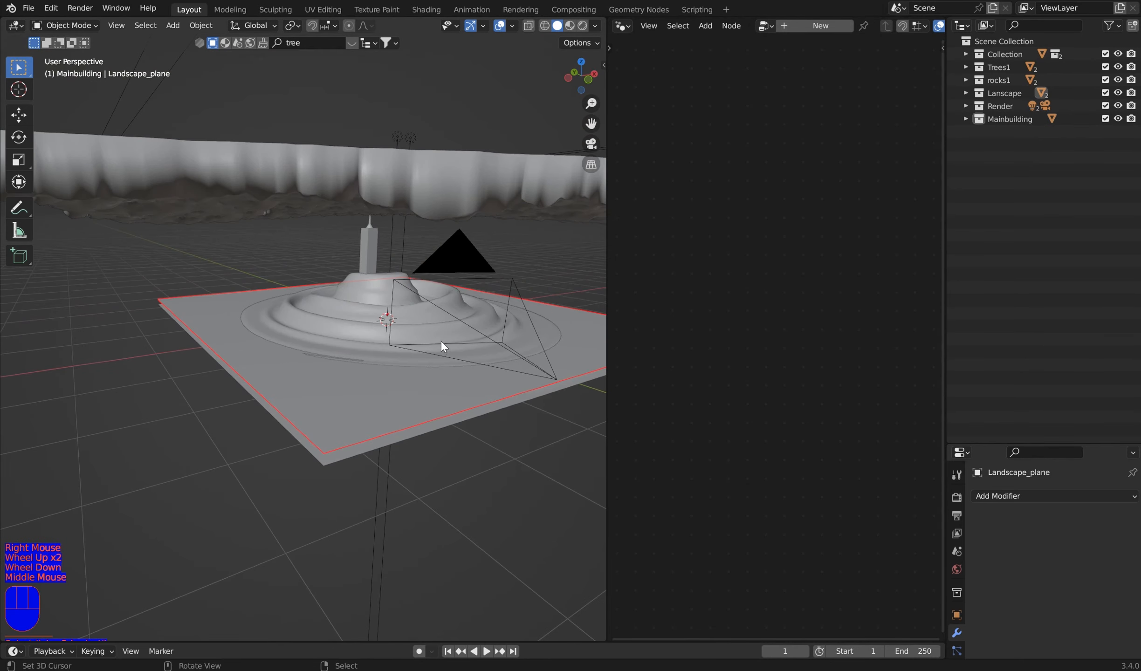
{"action": "key", "text": "h"}
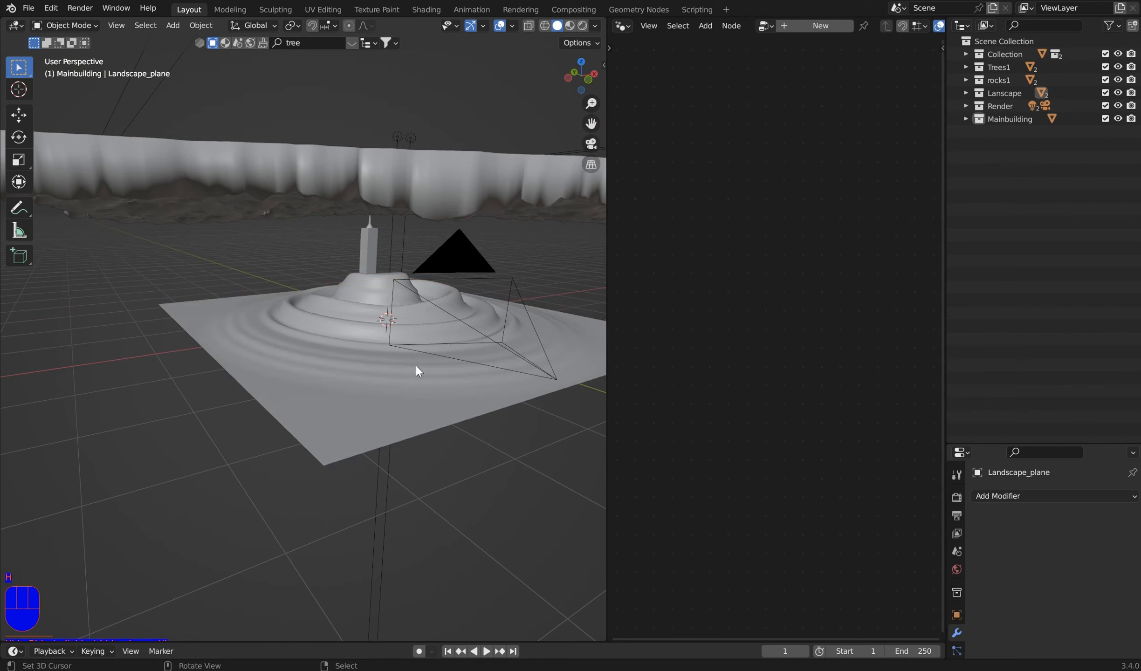
- Add an ia scatter setup to the terraced Landscape.001 mesh
{"action": "right_click", "coordinate": [415, 365]}
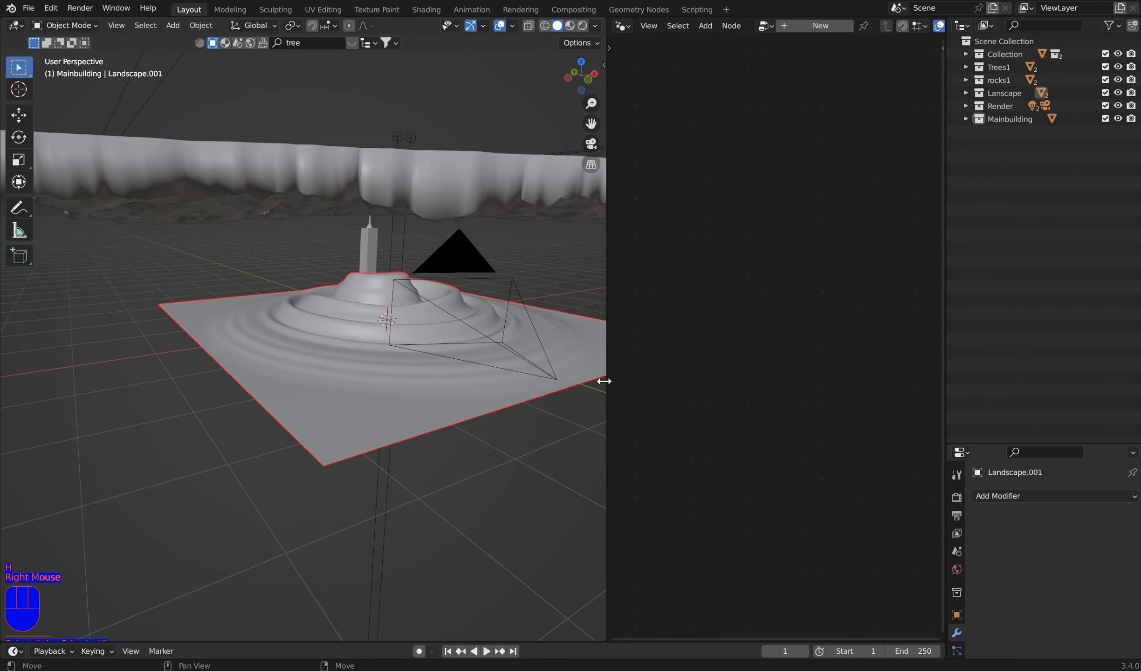
{"action": "key", "text": "n"}
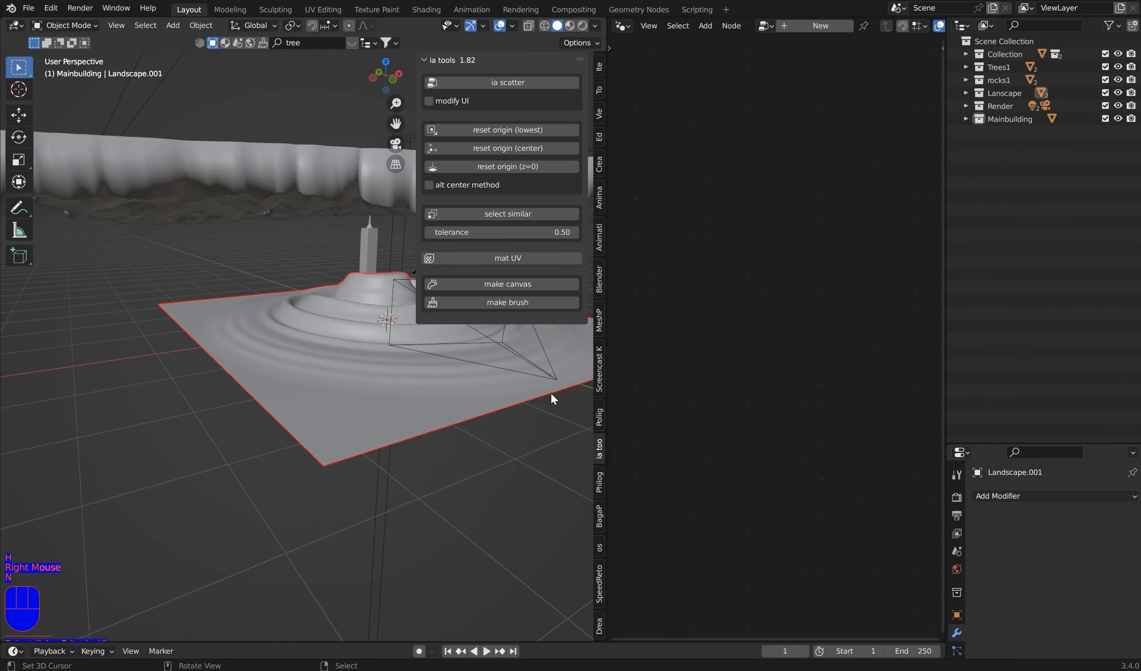
{"action": "left_click", "coordinate": [504, 84]}
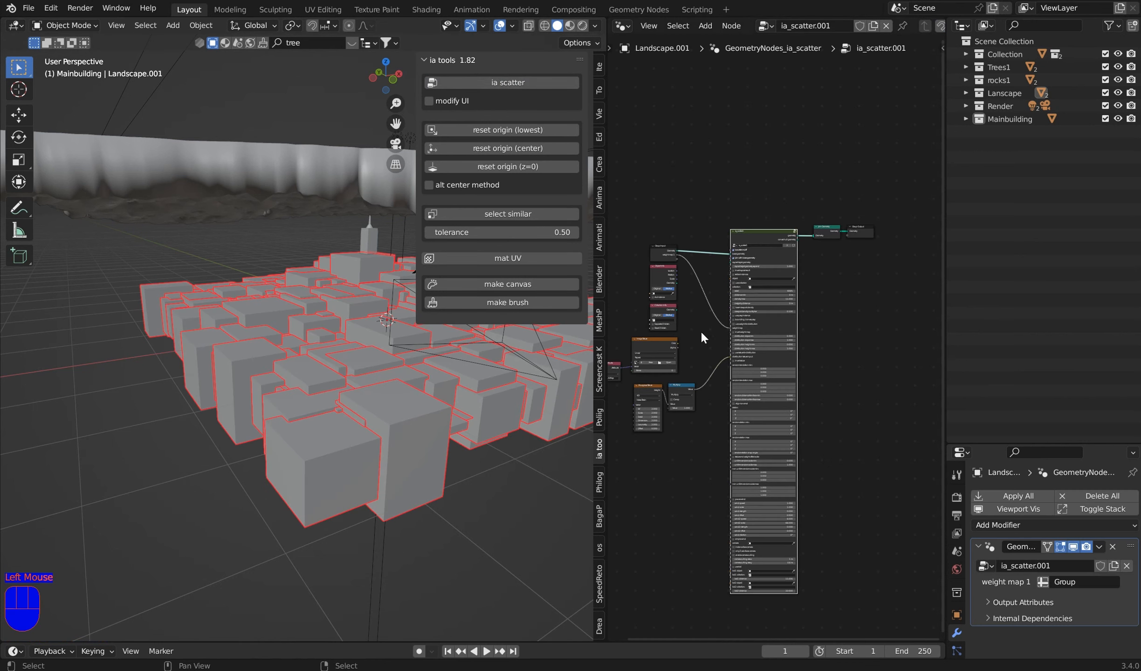
- Scatter the Trees1 collection through the ia_scatter0 node, with use collection, use proxy instance and bounding / convex proxy enabled
{"action": "scroll", "coordinate": [738, 182], "scroll_direction": "up", "scroll_amount": 1}
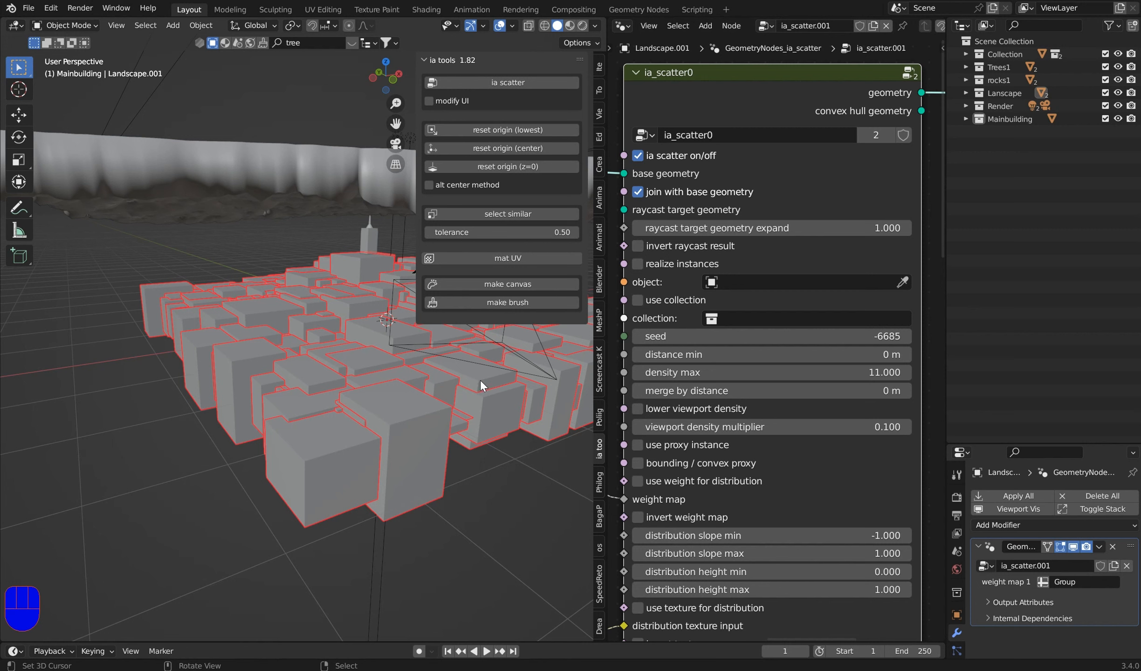
{"action": "left_click", "coordinate": [636, 300]}
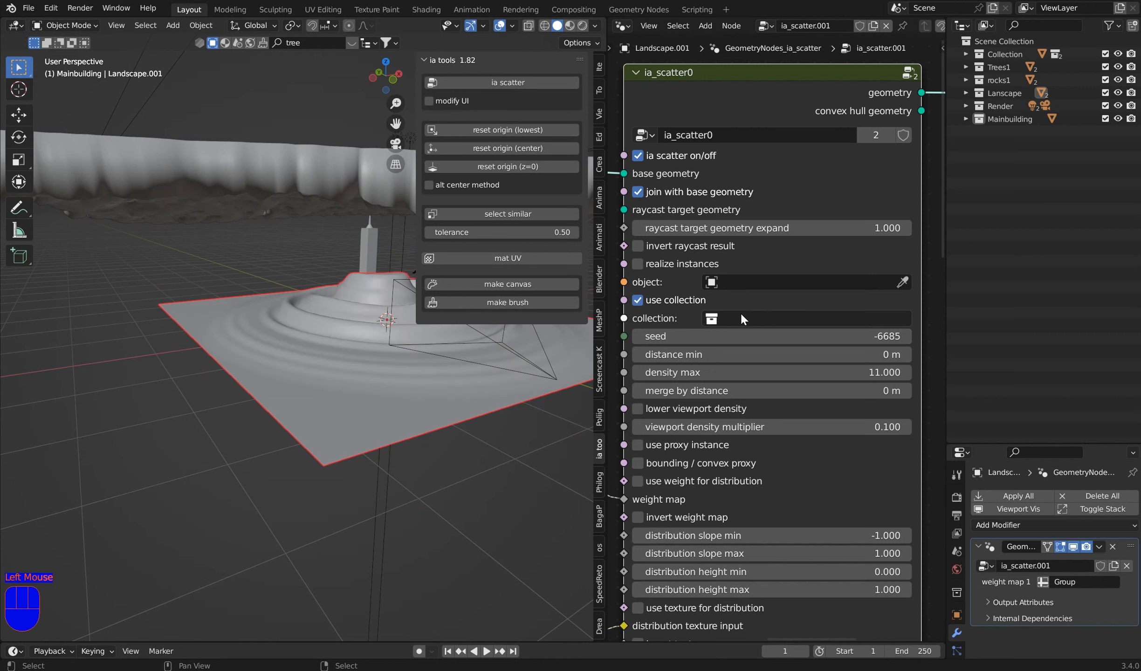
{"action": "left_click", "coordinate": [742, 318]}
{"action": "left_click", "coordinate": [743, 324]}
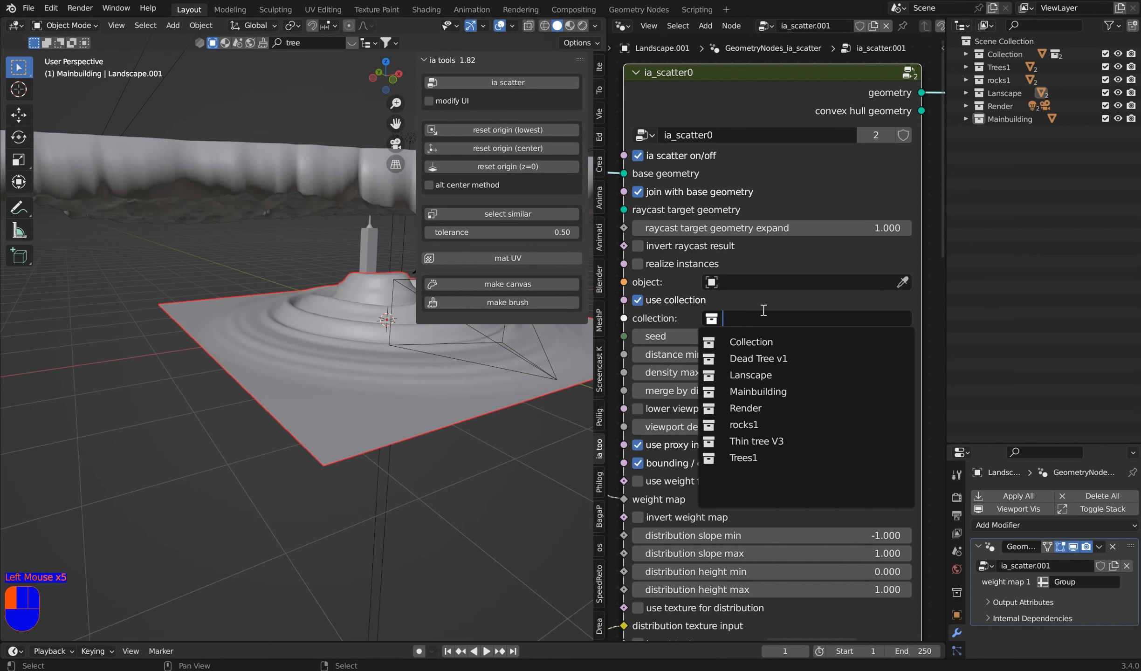
{"action": "left_click", "coordinate": [769, 457]}
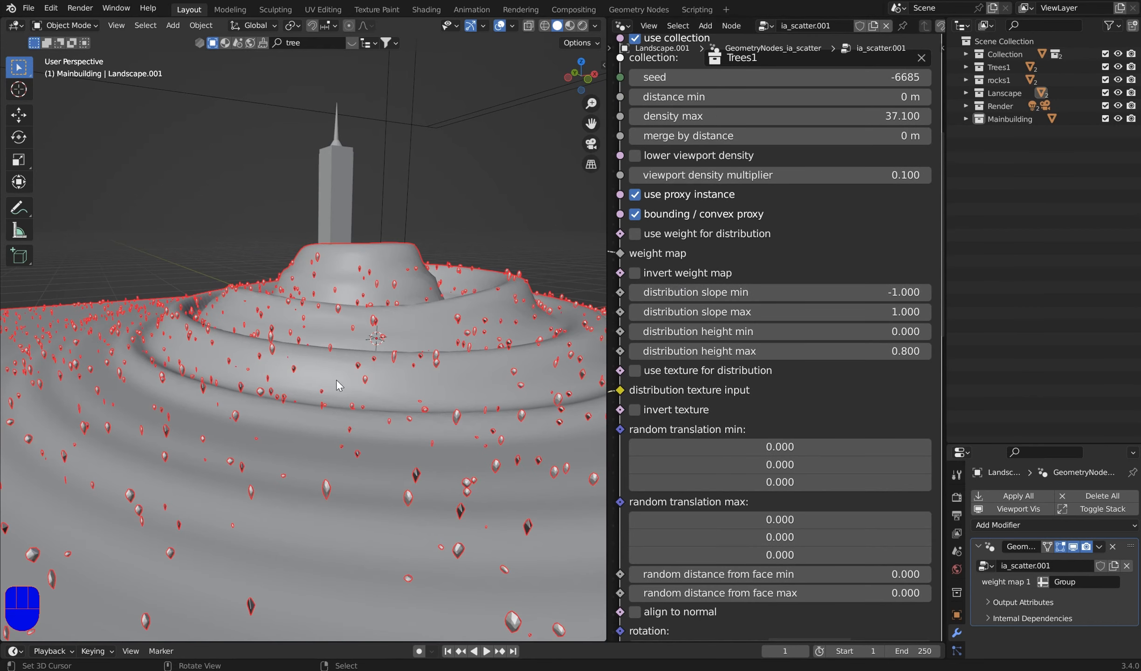
- Set the tree scatter's density max to 50.4, distribution slope max to 0.9 and distribution height max to 0.6
{"action": "left_click_drag", "start_coordinate": [717, 116], "coordinate": [782, 116]}
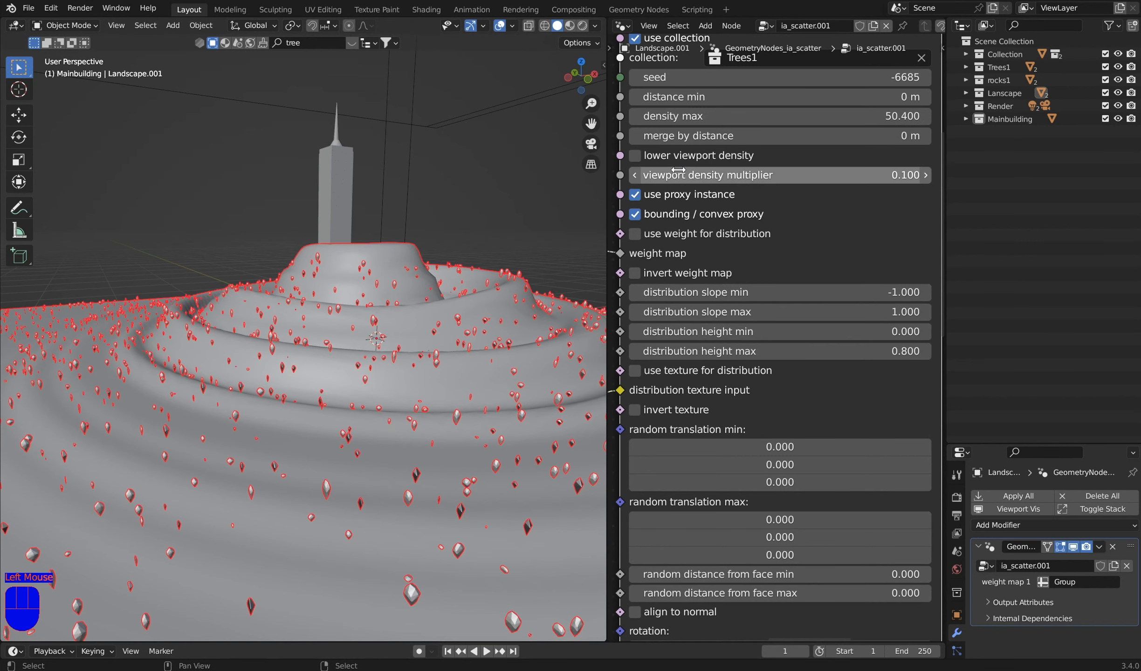
{"action": "middle_click_drag", "start_coordinate": [896, 95], "coordinate": [893, 99]}
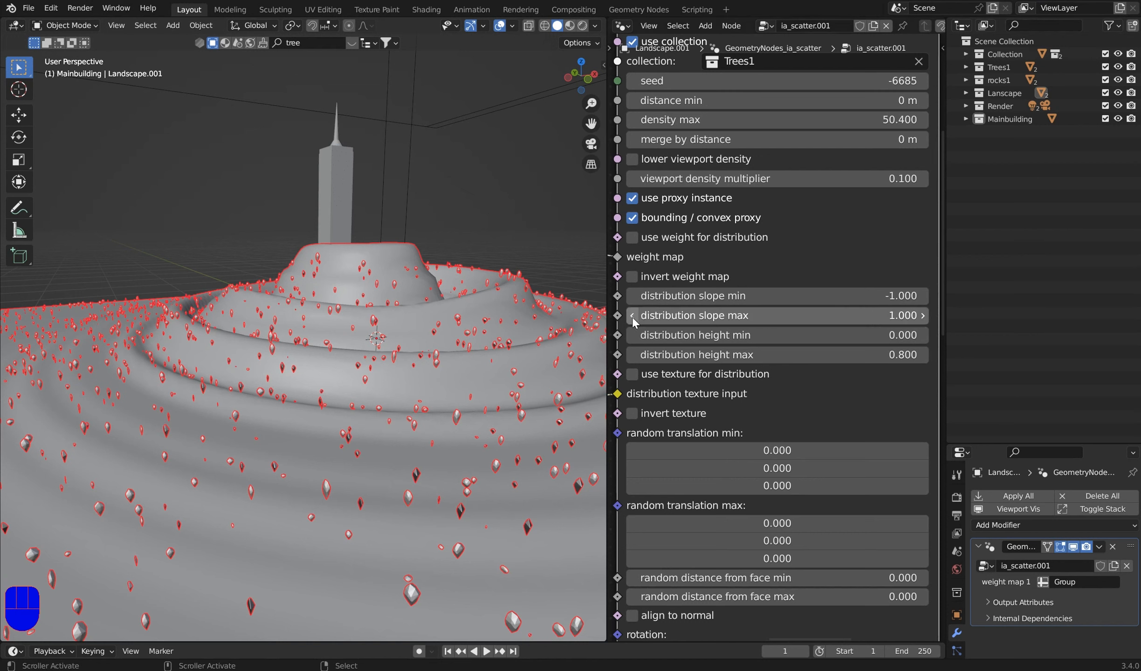
{"action": "left_click_drag", "start_coordinate": [634, 320], "coordinate": [634, 320]}
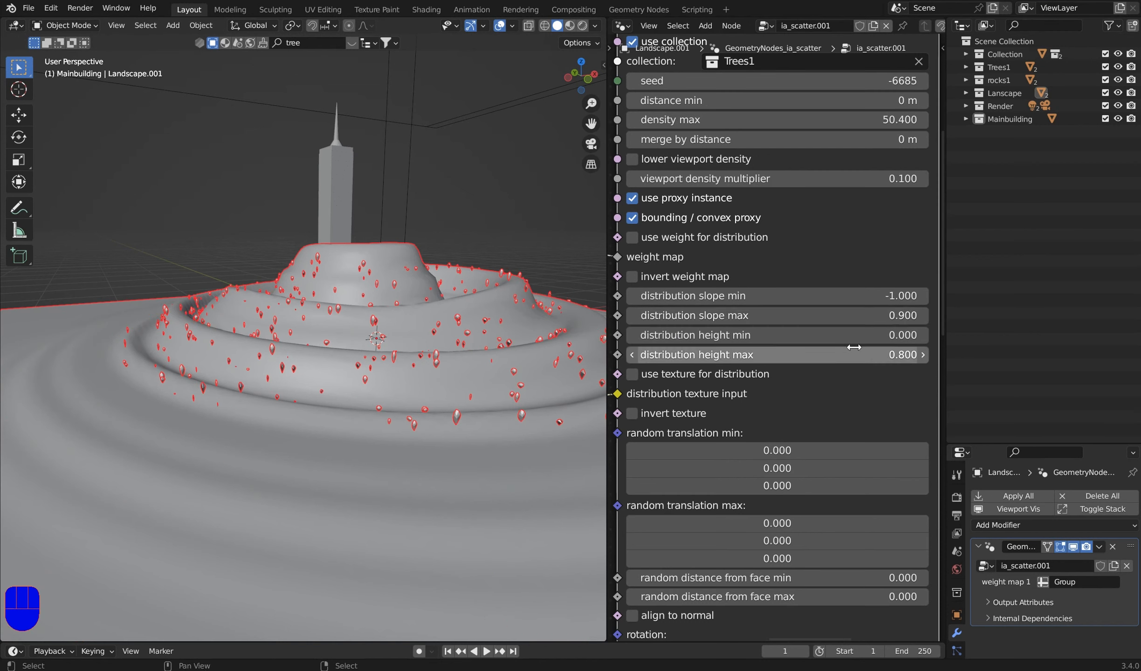
{"action": "left_click", "coordinate": [840, 335]}
{"action": "mouse_move", "coordinate": [841, 335]}
{"action": "left_mouse_down"}
{"action": "mouse_move", "coordinate": [886, 335]}
{"action": "mouse_move", "coordinate": [841, 335]}
{"action": "mouse_move", "coordinate": [866, 354]}
{"action": "mouse_move", "coordinate": [820, 355]}
{"action": "mouse_move", "coordinate": [867, 354]}
{"action": "mouse_move", "coordinate": [848, 355]}
{"action": "left_mouse_up"}
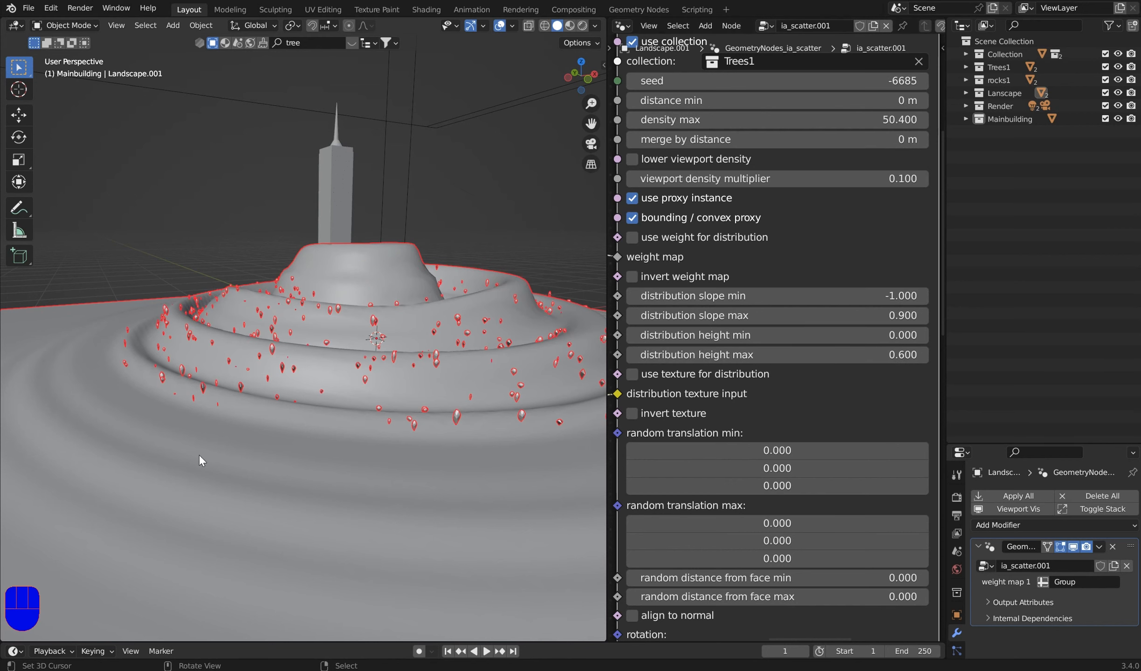
- Inspect the tree distribution around the hill and enable lower viewport density on the scatter node
{"action": "scroll", "coordinate": [351, 404], "scroll_direction": "down", "scroll_amount": 3}
{"action": "middle_click_drag", "start_coordinate": [350, 404], "coordinate": [350, 408]}
{"action": "scroll", "coordinate": [352, 409], "scroll_direction": "up", "scroll_amount": 3}
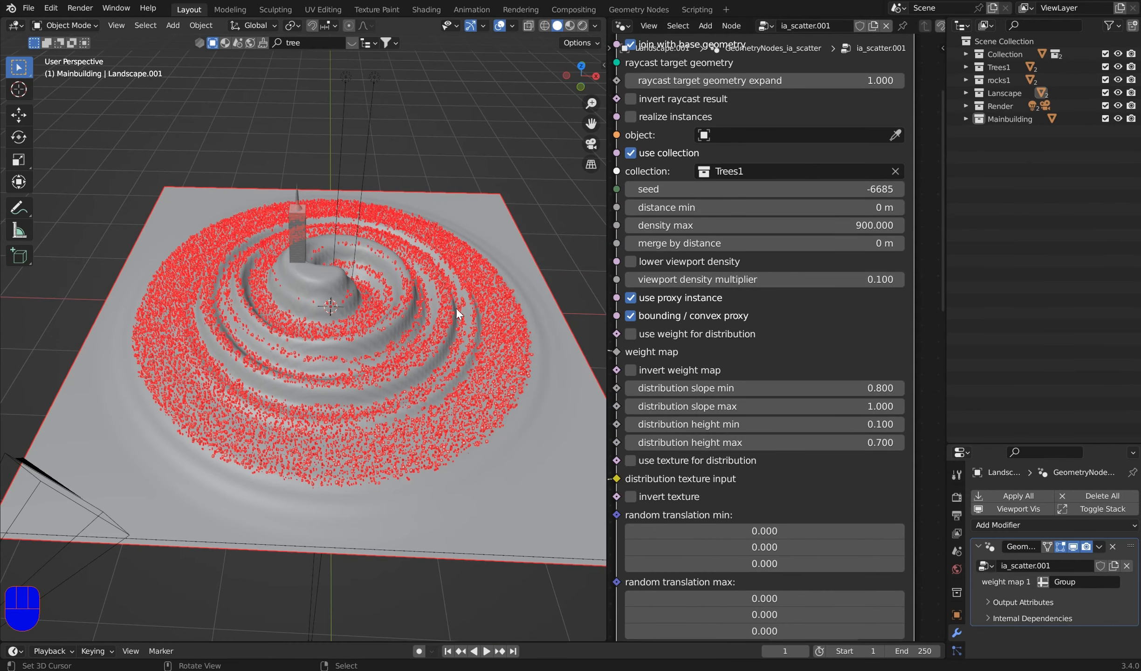
{"action": "middle_click_drag", "start_coordinate": [357, 347], "coordinate": [352, 336], "text": "shift"}
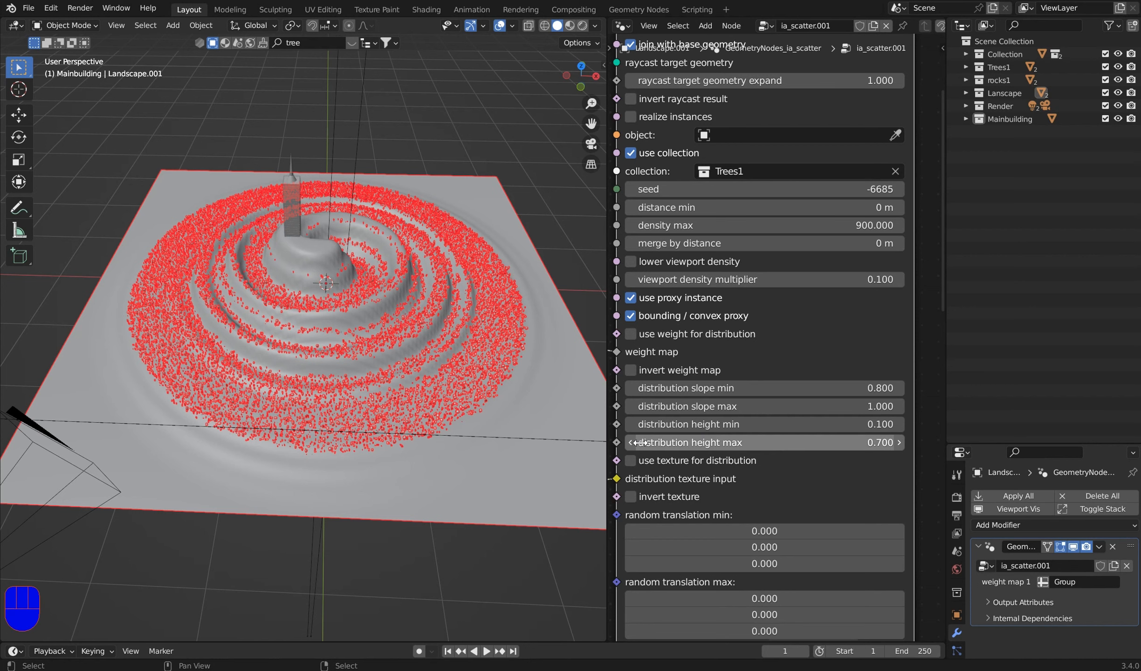
{"action": "scroll", "coordinate": [443, 343], "scroll_direction": "up", "scroll_amount": 3}
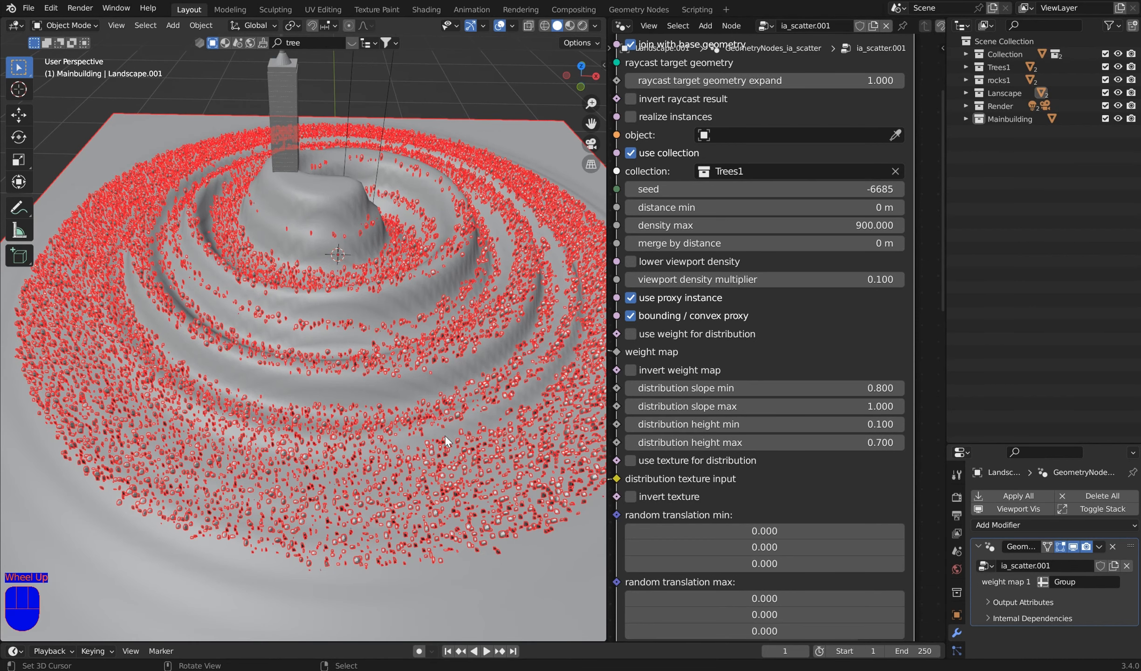
{"action": "middle_click_drag", "start_coordinate": [411, 293], "coordinate": [443, 287]}
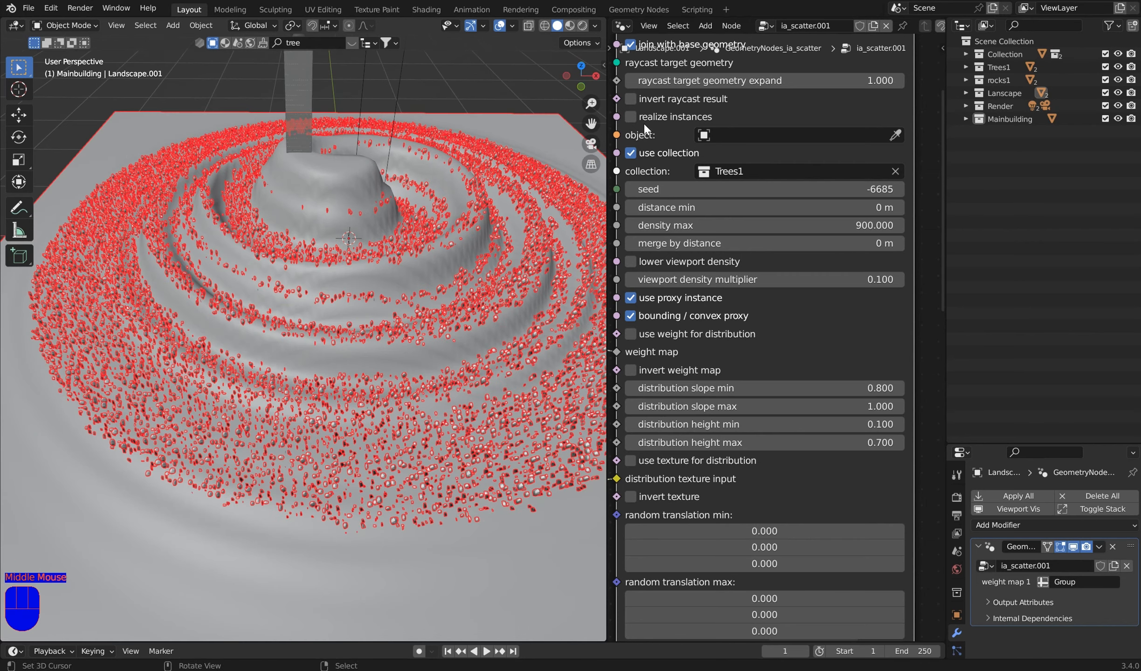
{"action": "middle_click_drag", "start_coordinate": [648, 257], "coordinate": [648, 279]}
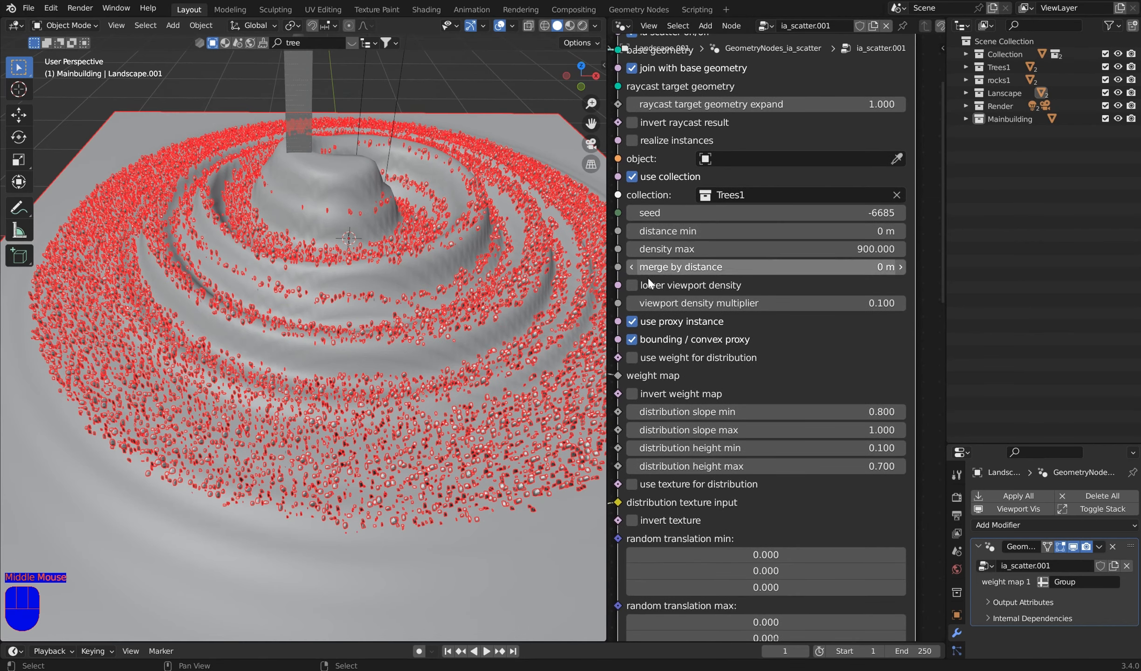
{"action": "left_click", "coordinate": [631, 283]}
- Set the tree scatter's density max to 2000
{"action": "middle_click_drag", "start_coordinate": [682, 237], "coordinate": [685, 352]}
{"action": "middle_click_drag", "start_coordinate": [408, 311], "coordinate": [559, 341]}
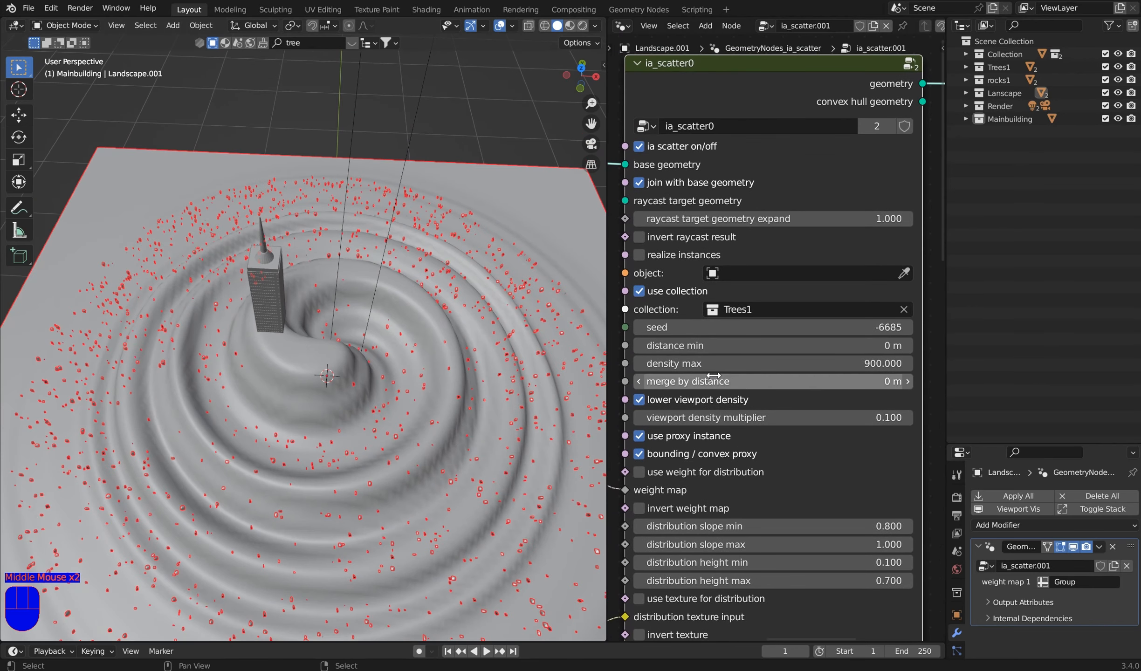
{"action": "left_click", "coordinate": [774, 364]}
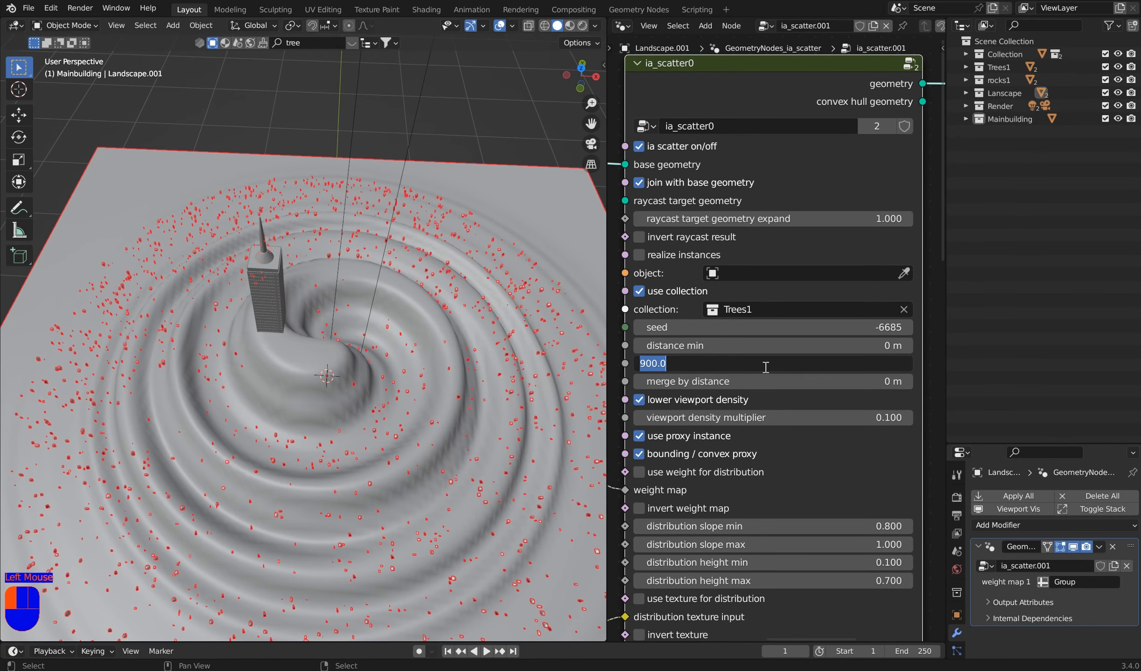
{"action": "type", "text": "2000"}
{"action": "key", "text": "Return"}
- Widen the 3D viewport over the node editor and unhide all hidden objects
{"action": "left_click_drag", "start_coordinate": [607, 349], "coordinate": [926, 347]}
{"action": "scroll", "coordinate": [653, 322], "scroll_direction": "down", "scroll_amount": 3}
{"action": "middle_click_drag", "start_coordinate": [671, 317], "coordinate": [656, 325]}
{"action": "key", "text": "alt+h"}
- Look through the scene camera, reframe the shot and preview it with rendered shading
{"action": "middle_click_drag", "start_coordinate": [655, 284], "coordinate": [678, 250]}
{"action": "scroll", "coordinate": [674, 256], "scroll_direction": "up", "scroll_amount": 1}
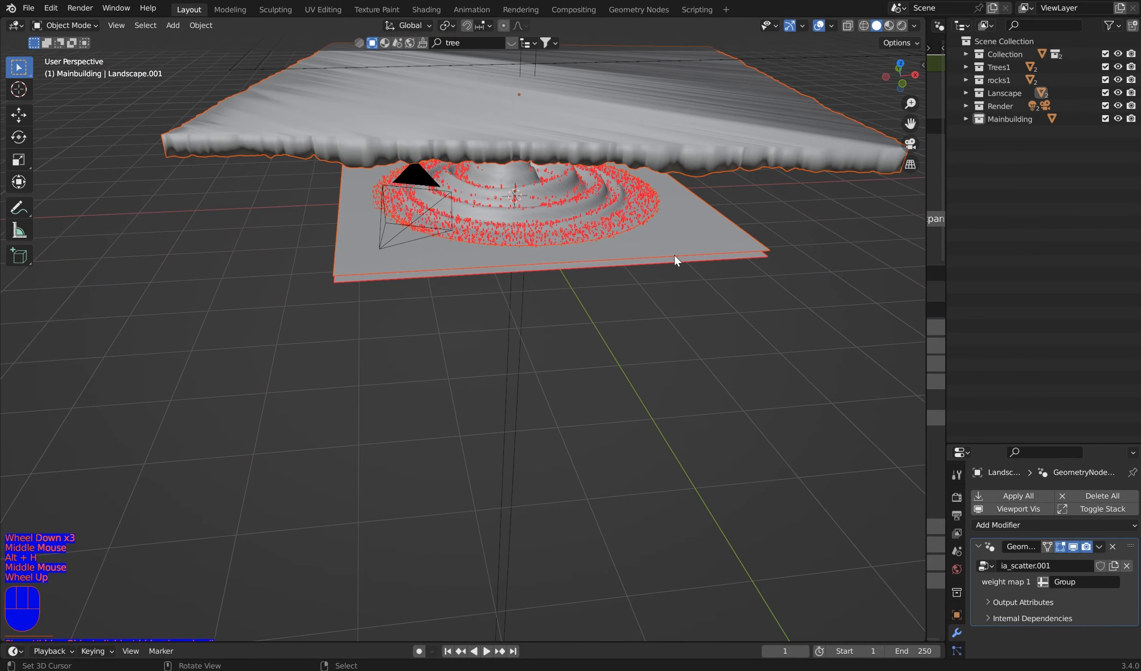
{"action": "key", "text": "KP_0"}
{"action": "scroll", "coordinate": [678, 295], "scroll_direction": "down", "scroll_amount": 1}
{"action": "middle_click_drag", "start_coordinate": [668, 308], "coordinate": [652, 247], "text": "shift"}
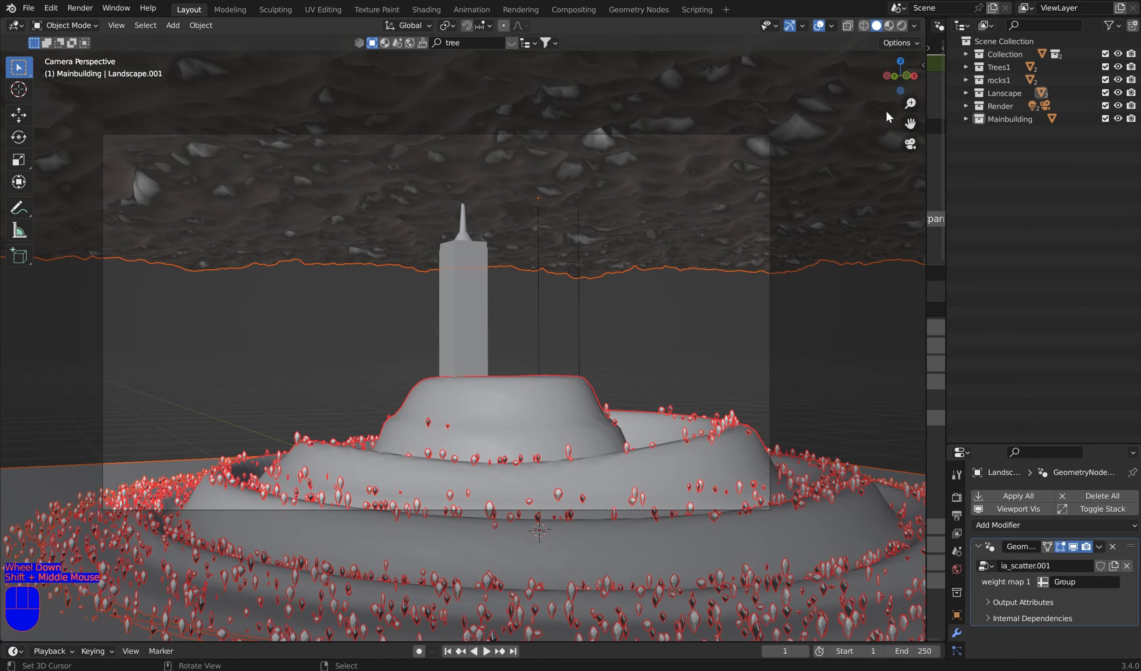
{"action": "left_click", "coordinate": [901, 26]}
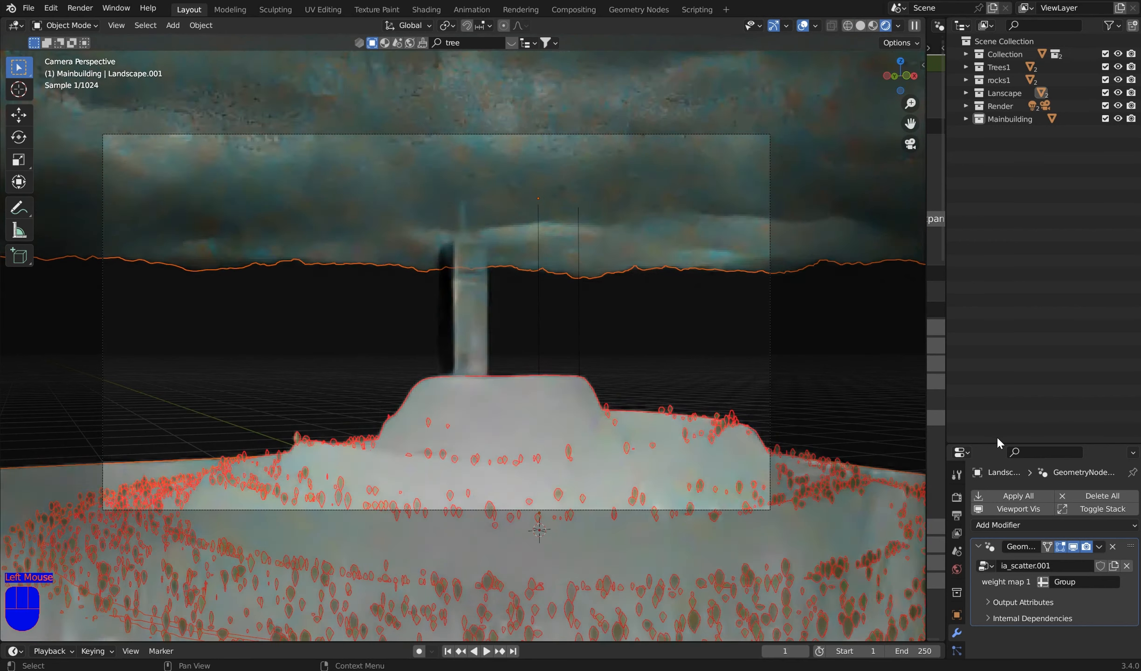
- Enlarge the Properties editor, raise the world background strength to 0.8 and assign a Sky Texture as its color
{"action": "left_click_drag", "start_coordinate": [1001, 443], "coordinate": [1021, 186]}
{"action": "left_click", "coordinate": [956, 312]}
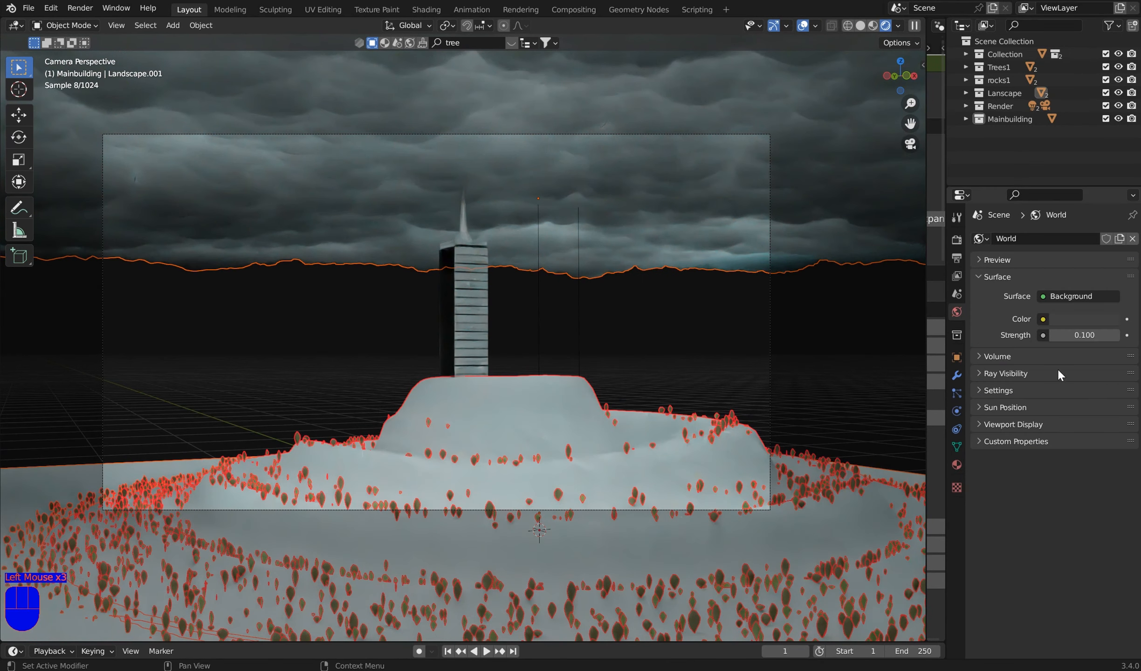
{"action": "left_click_drag", "start_coordinate": [1085, 339], "coordinate": [1121, 339]}
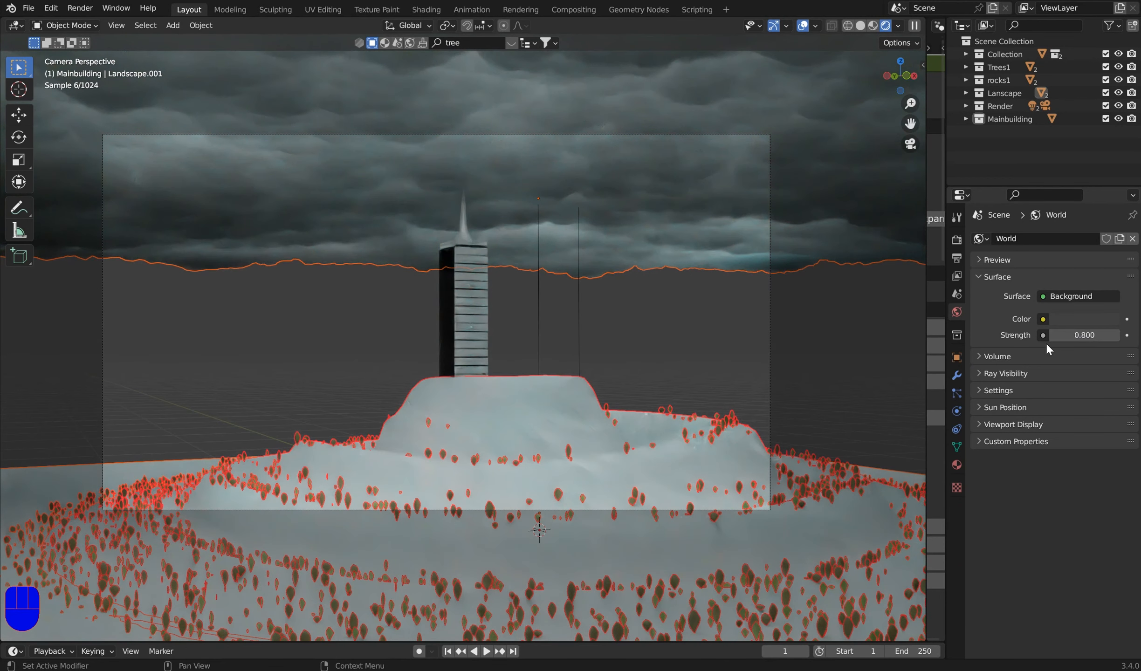
{"action": "left_click", "coordinate": [1043, 319]}
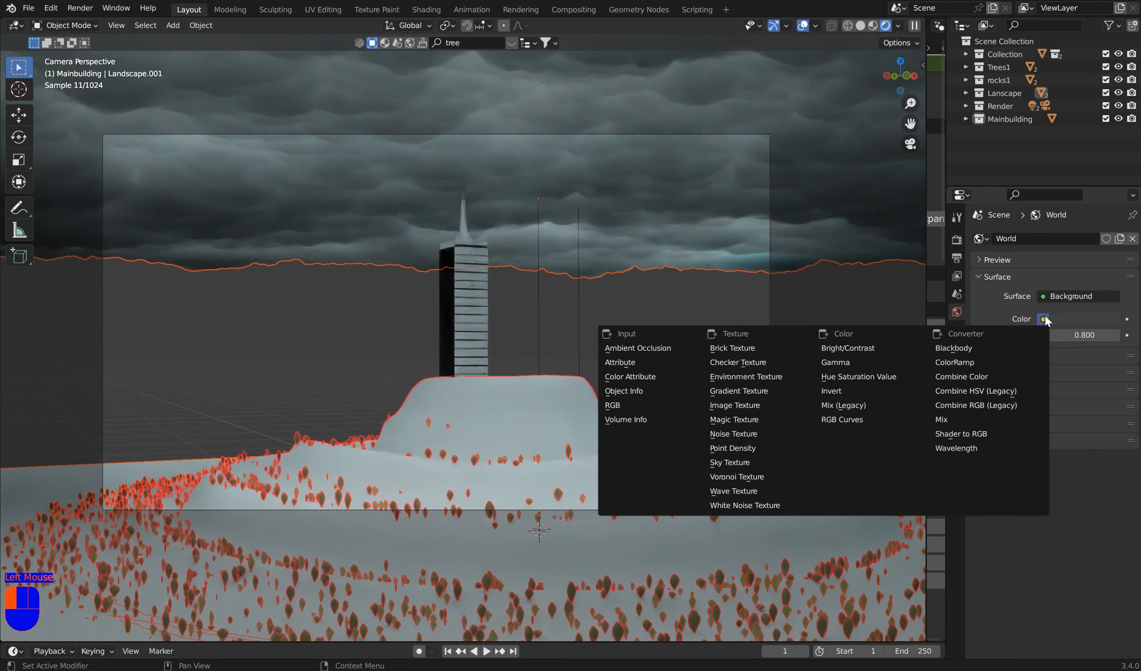
{"action": "left_click", "coordinate": [753, 461]}
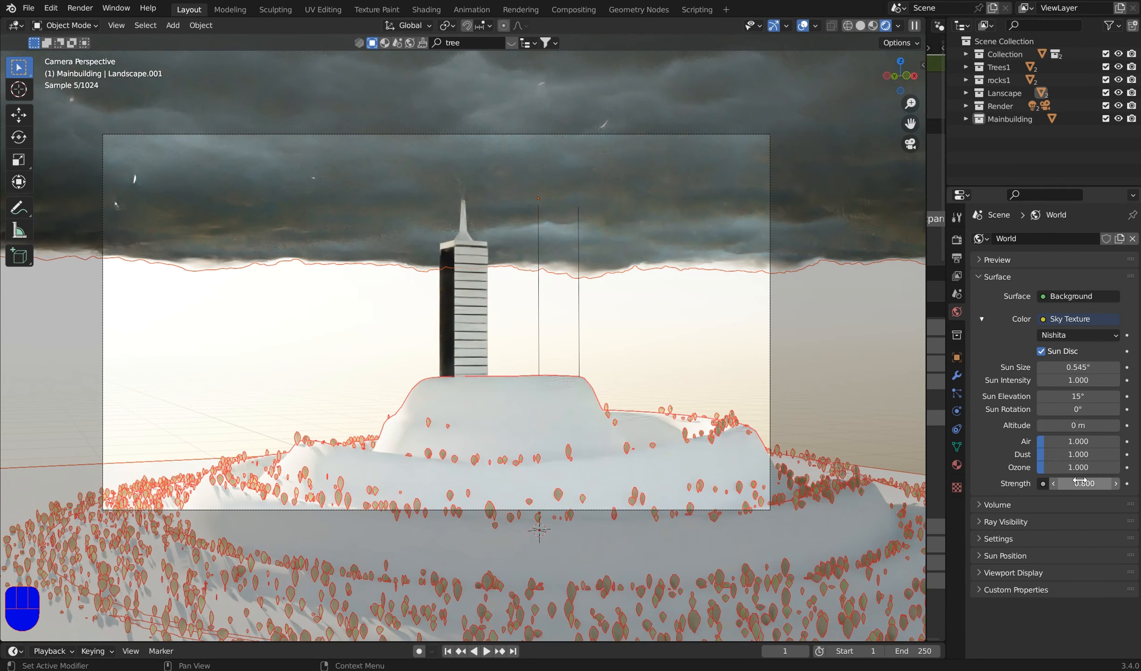
- Reduce the world background strength to 0.05
{"action": "left_click", "coordinate": [1081, 485]}
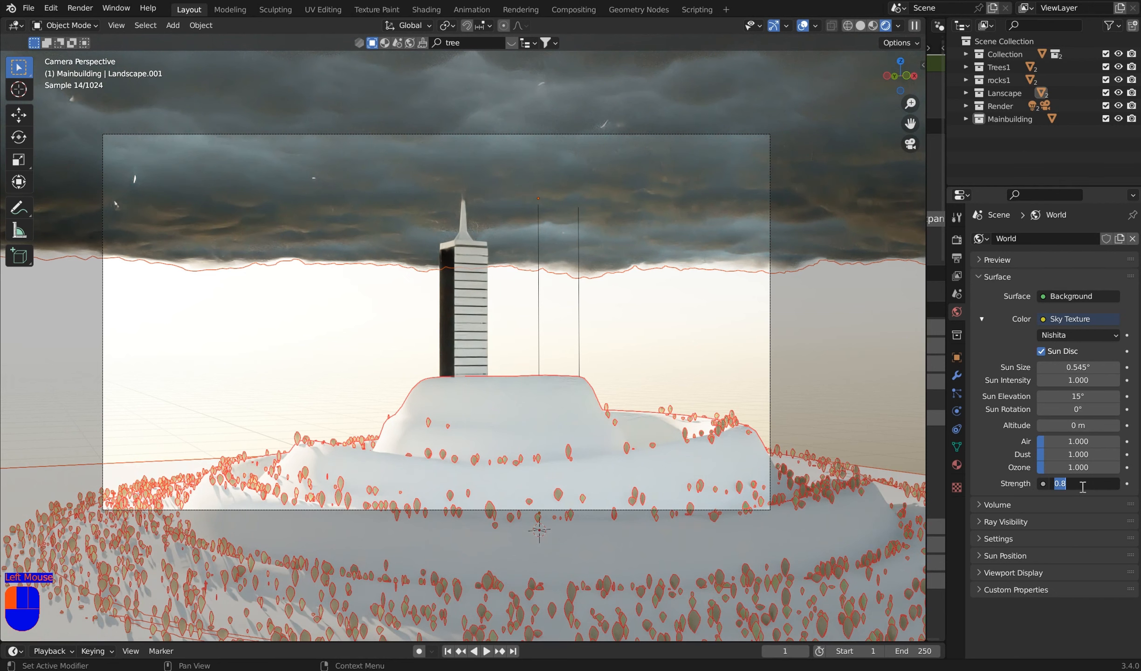
{"action": "type", "text": "0.05"}
{"action": "key", "text": "Return"}
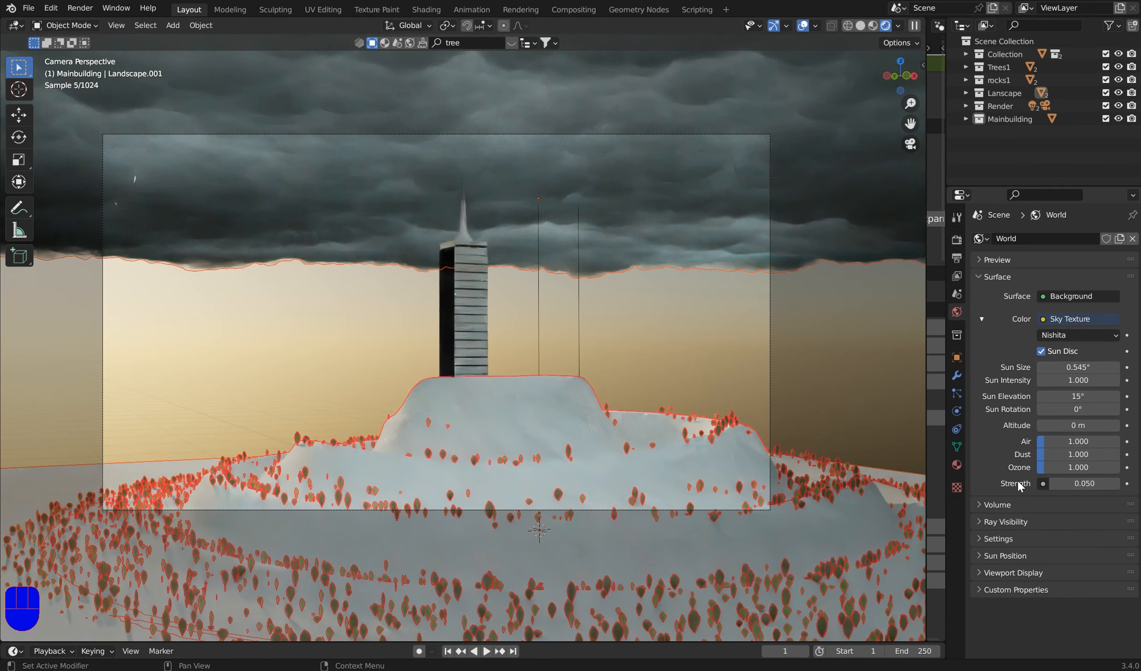
- Set the Sky Texture's sun intensity to 0.3, air to 0, dust to 5 and ozone to 6.372
{"action": "left_click_drag", "start_coordinate": [1076, 380], "coordinate": [1072, 380]}
{"action": "key", "text": "KP_3"}
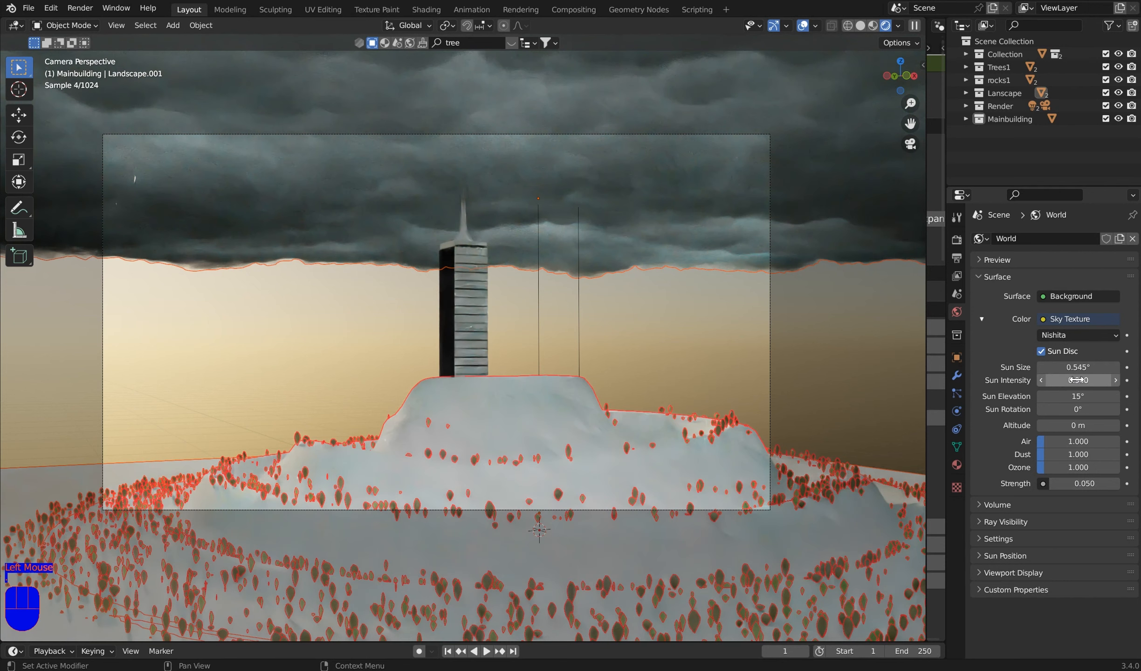
{"action": "key", "text": "Return"}
{"action": "type", "text": "0.3"}
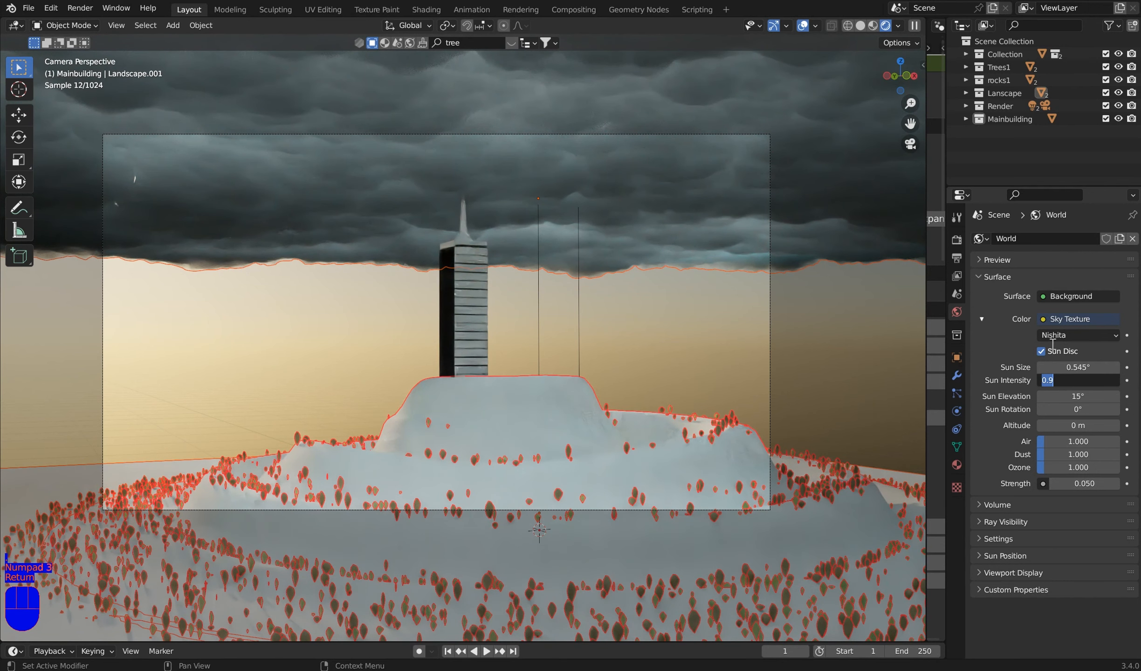
{"action": "key", "text": "Return"}
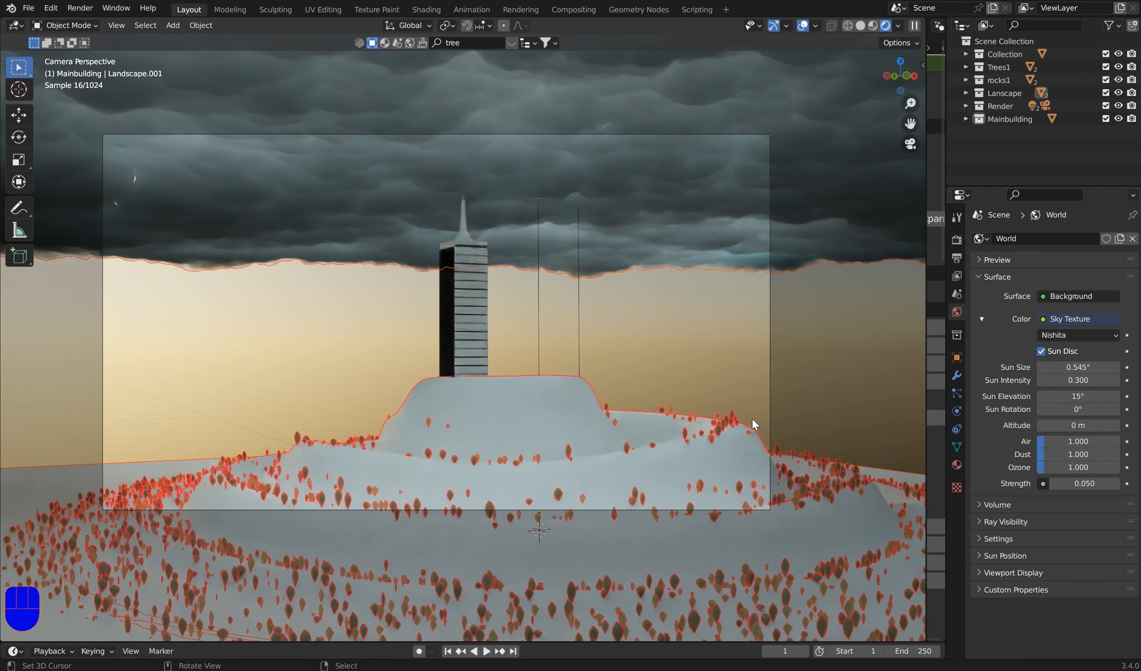
{"action": "mouse_move", "coordinate": [1071, 455]}
{"action": "left_mouse_down"}
{"action": "mouse_move", "coordinate": [1090, 454]}
{"action": "mouse_move", "coordinate": [1062, 455]}
{"action": "mouse_move", "coordinate": [1104, 467]}
{"action": "mouse_move", "coordinate": [1083, 441]}
{"action": "left_mouse_up"}
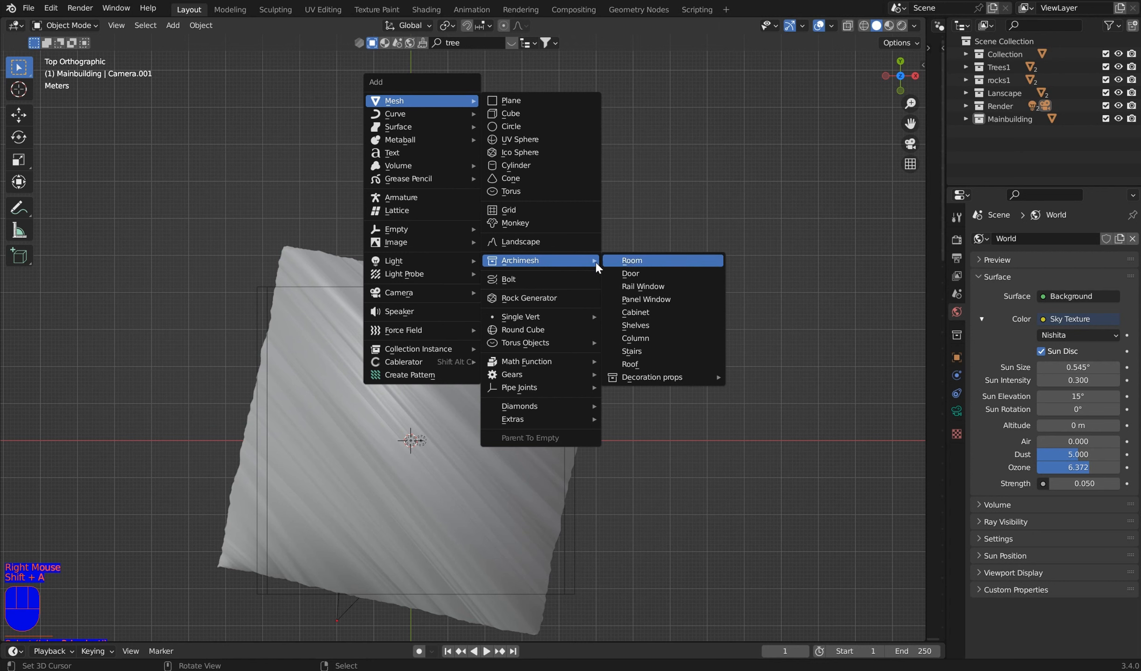
{"action": "left_click", "coordinate": [566, 247]}
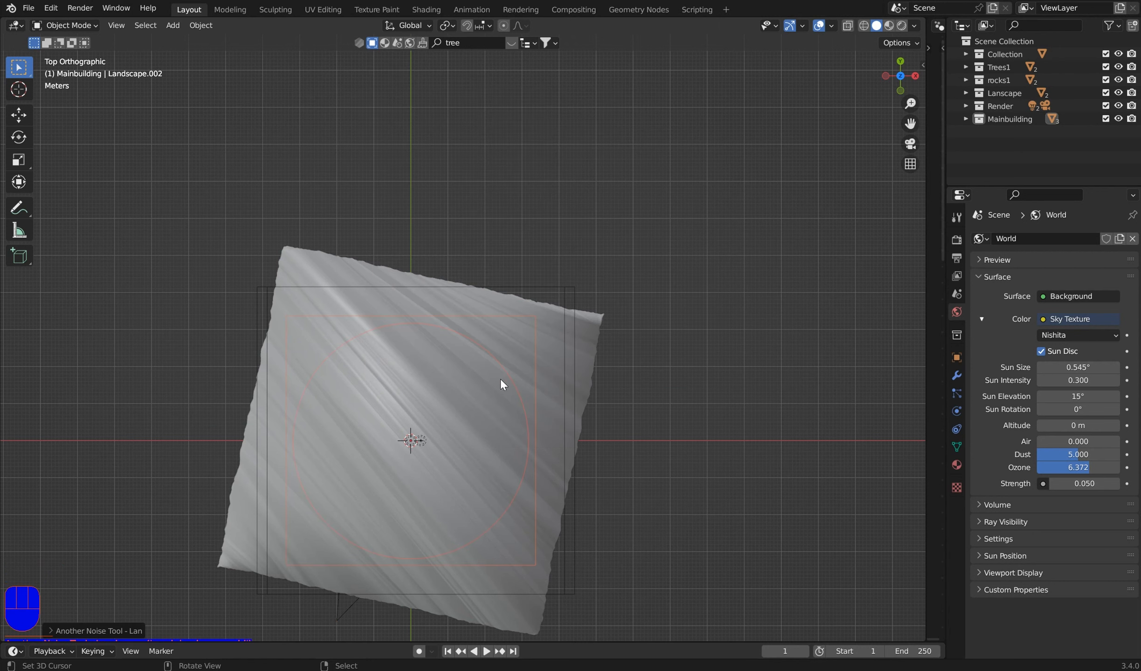
{"action": "key", "text": "g"}
{"action": "left_click", "coordinate": [420, 156]}
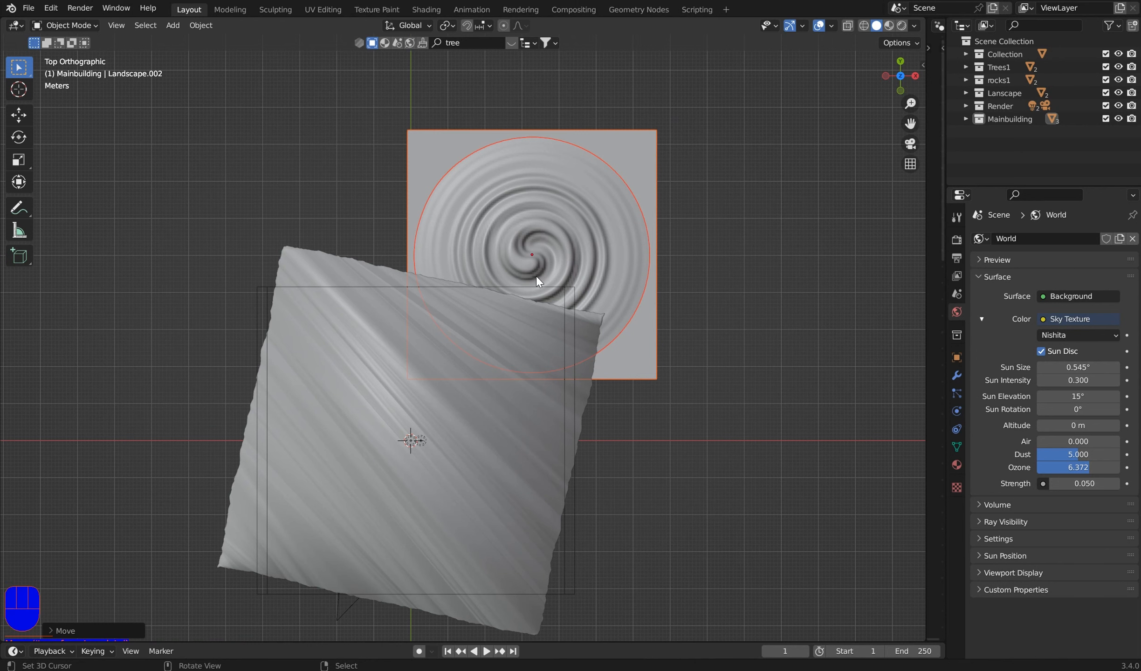
{"action": "key", "text": "Delete"}
- Add a new Landscape mesh at the scene's centre and expand its creation settings
{"action": "key", "text": "shift+a"}
{"action": "mouse_move", "coordinate": [542, 109]}
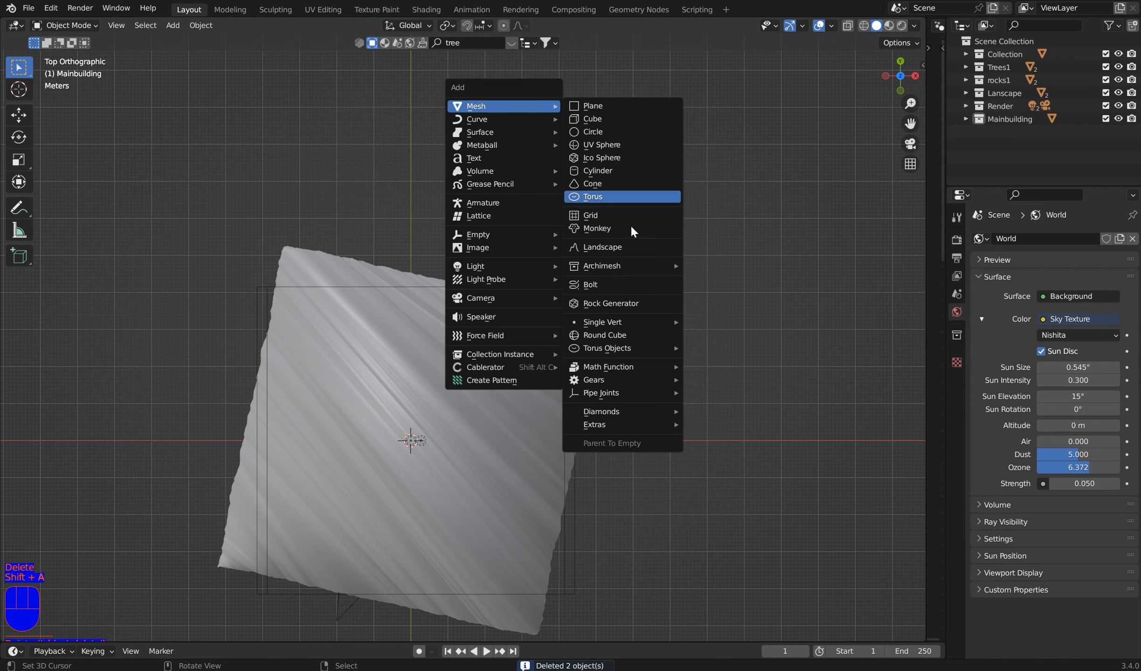
{"action": "left_click", "coordinate": [633, 247]}
{"action": "left_click", "coordinate": [49, 626]}
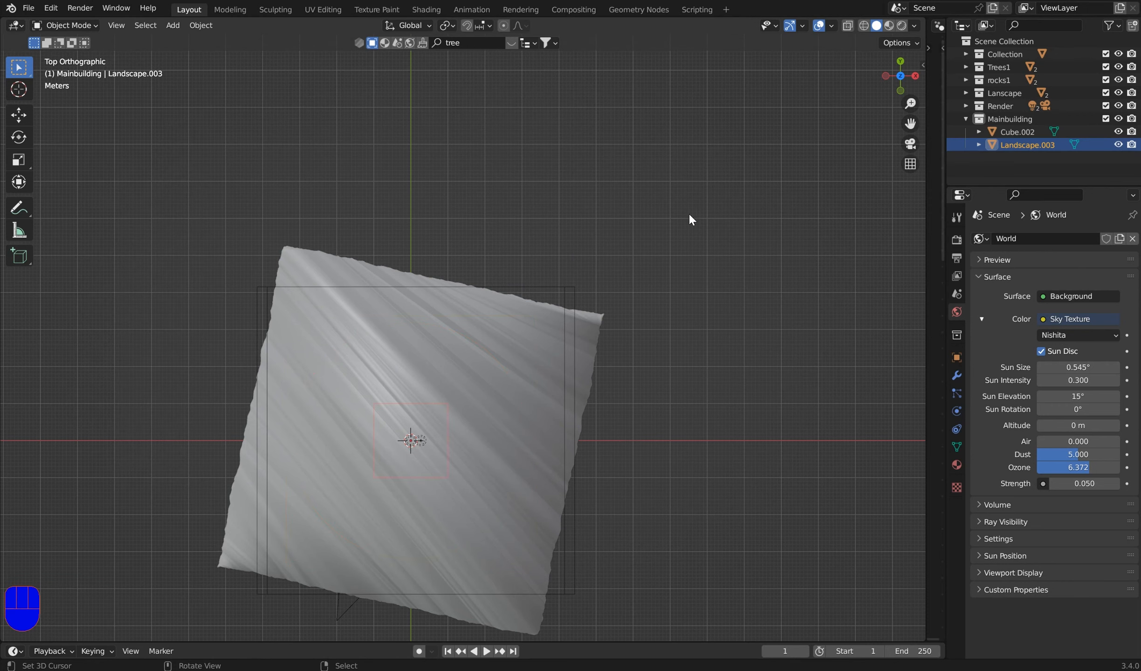
- Move the new landscape about 3.89 m in X and 4.50 m in Y, and scale it uniformly by about 5.545
{"action": "right_click", "coordinate": [567, 289]}
{"action": "key", "text": "g"}
{"action": "right_click", "coordinate": [565, 293]}
{"action": "left_click", "coordinate": [1013, 146]}
{"action": "key", "text": "g"}
{"action": "left_click", "coordinate": [657, 183]}
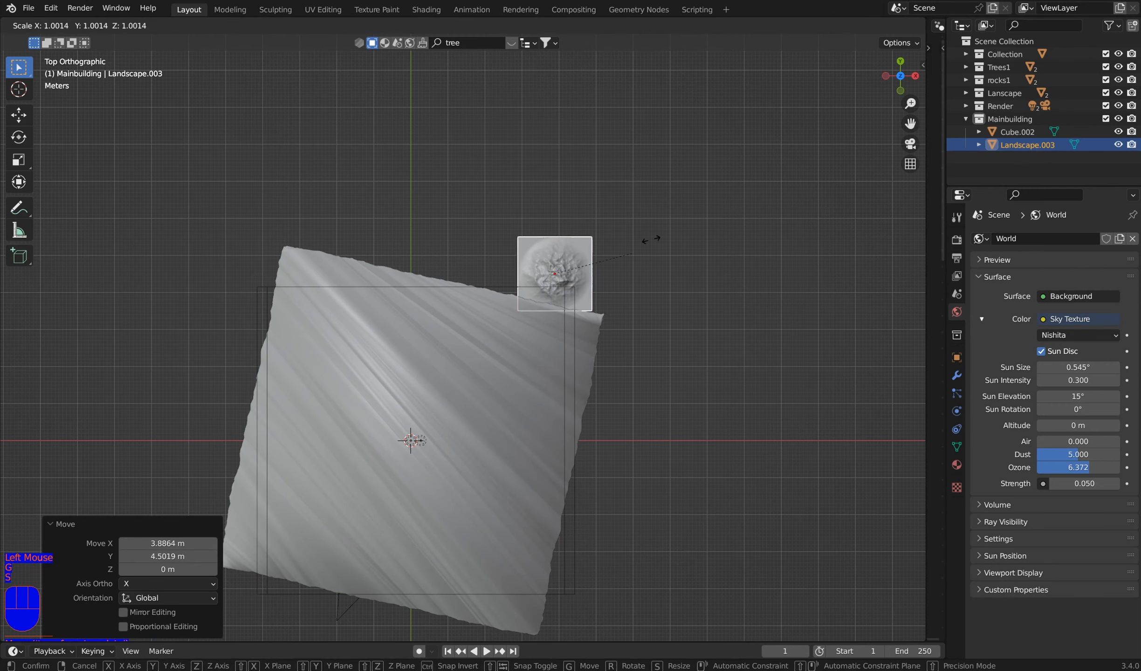
{"action": "key", "text": "s"}
{"action": "left_click", "coordinate": [925, 56]}
- Look through the scene camera and rotate the background landscape about 43.3° around the global Z axis
{"action": "key", "text": "KP_0"}
{"action": "key", "text": "r"}
{"action": "key", "text": "z"}
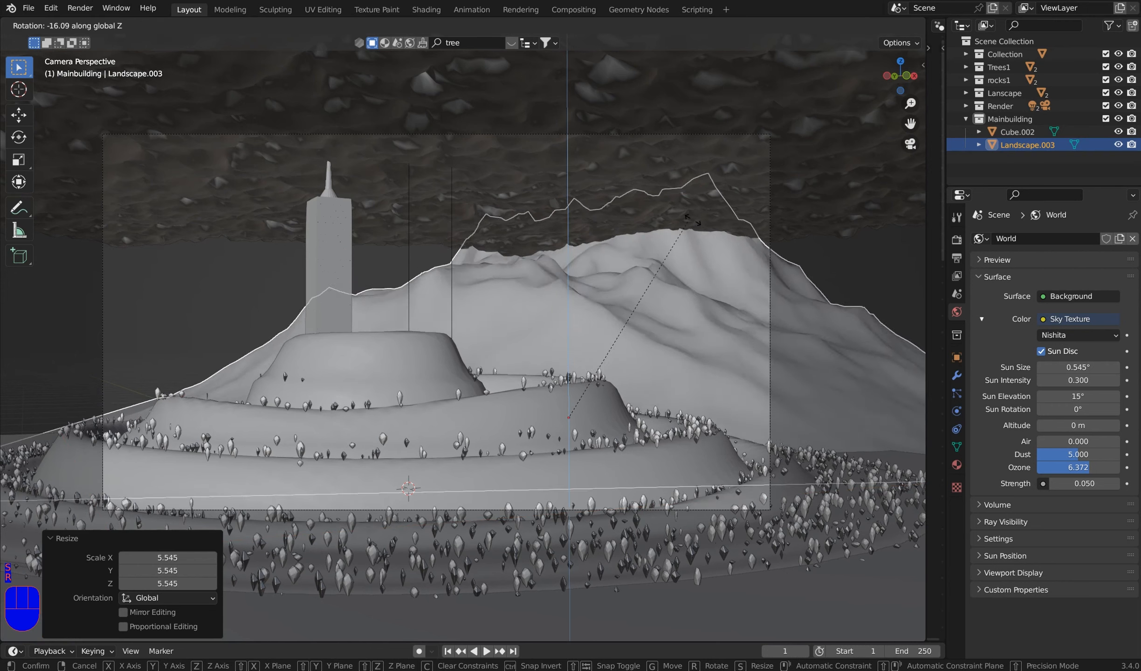
{"action": "left_click", "coordinate": [512, 308]}
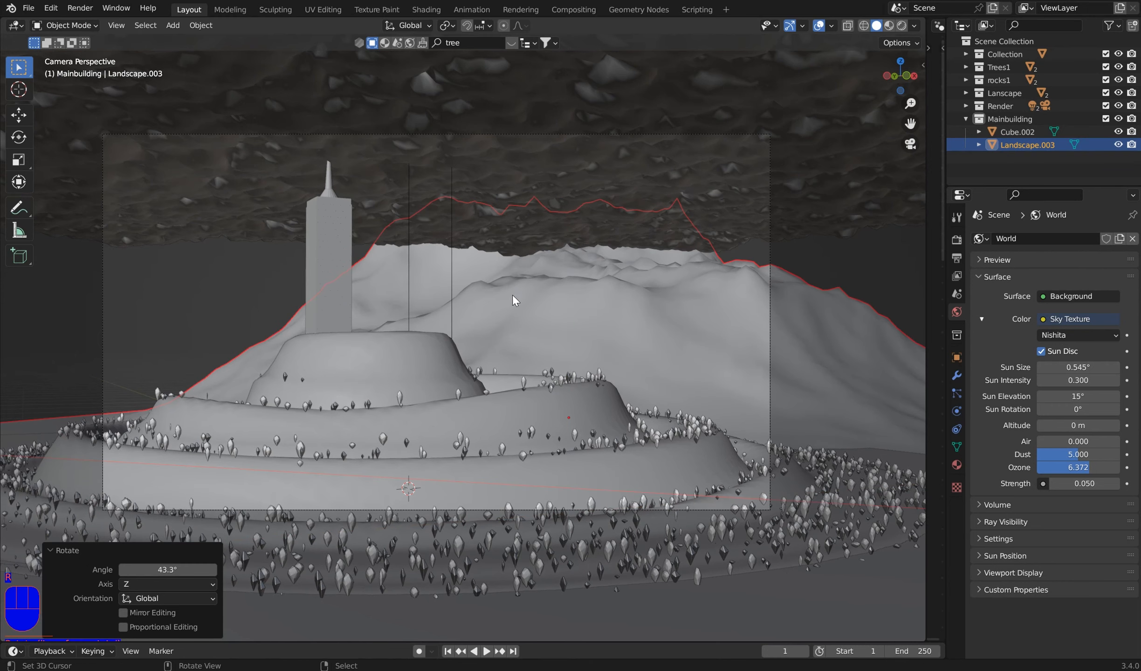